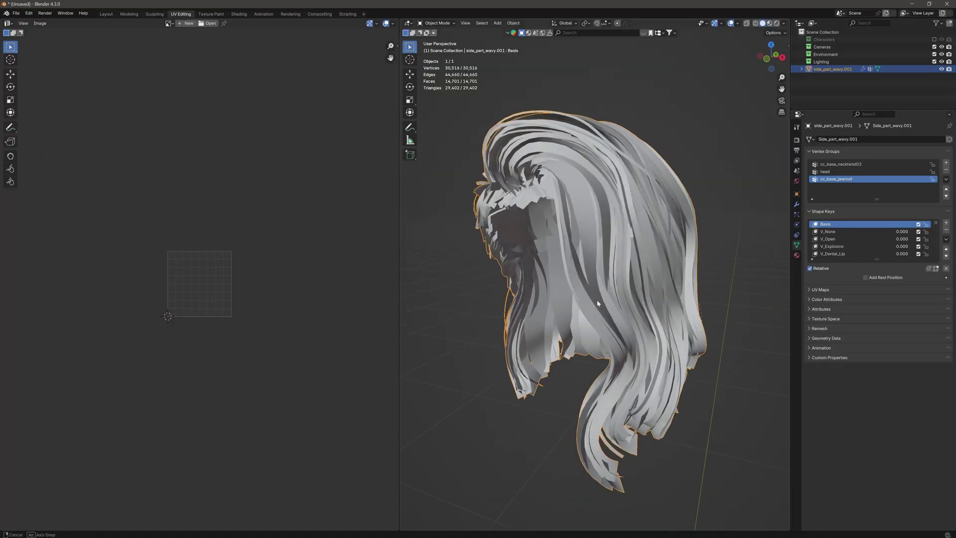
middle_click_drag(596, 300, 618, 297)
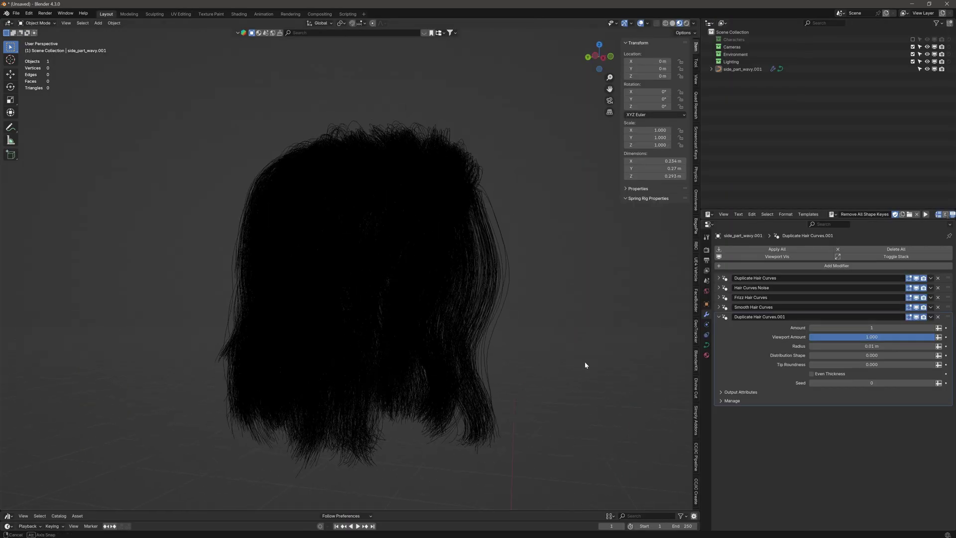
middle_click_drag(585, 365, 504, 376)
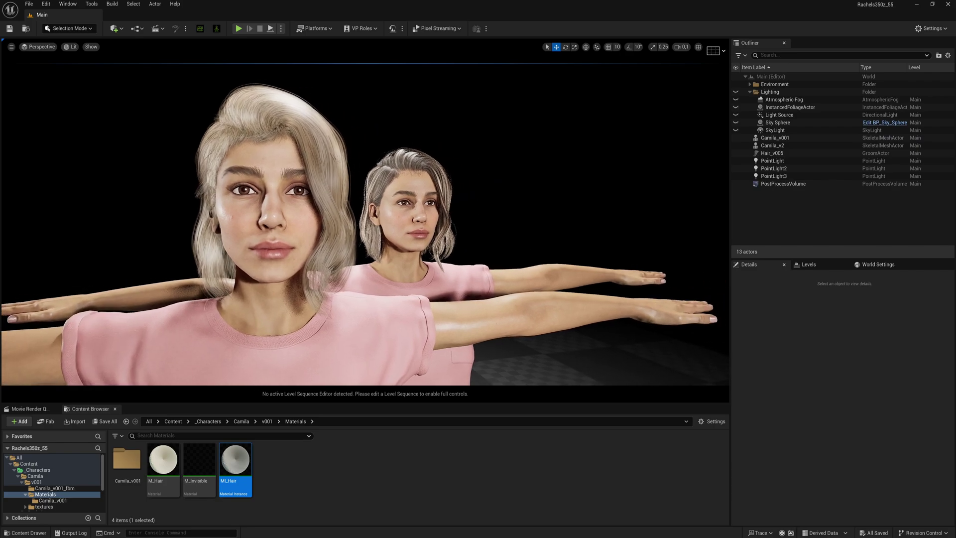
left_click_drag(349, 224, 423, 212, "alt")
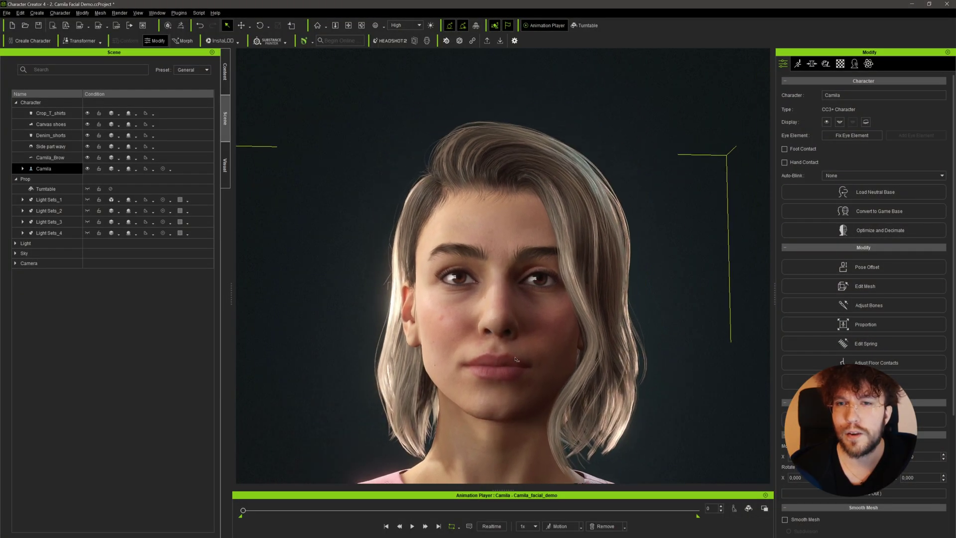
- Inspect the side-part wavy hair on the character and examine its card geometry in mesh editing mode
middle_click_drag(517, 359, 516, 334)
right_click_drag(498, 371, 493, 399)
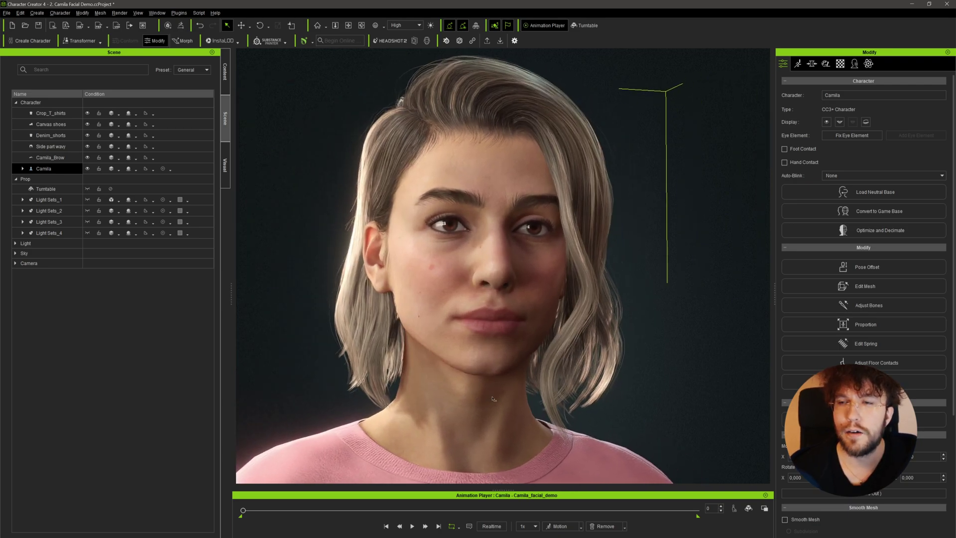
scroll(493, 398, "down", 3)
left_click(573, 345)
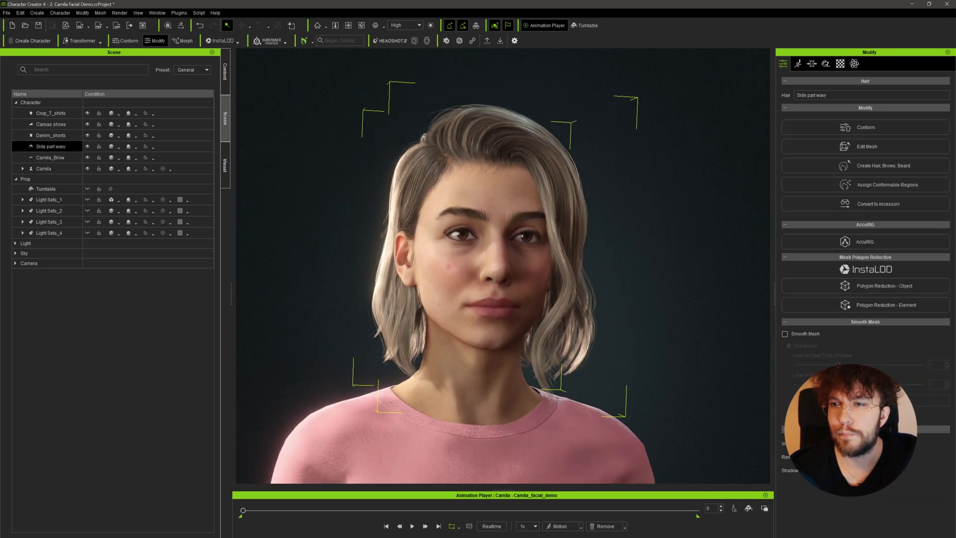
left_click(855, 149)
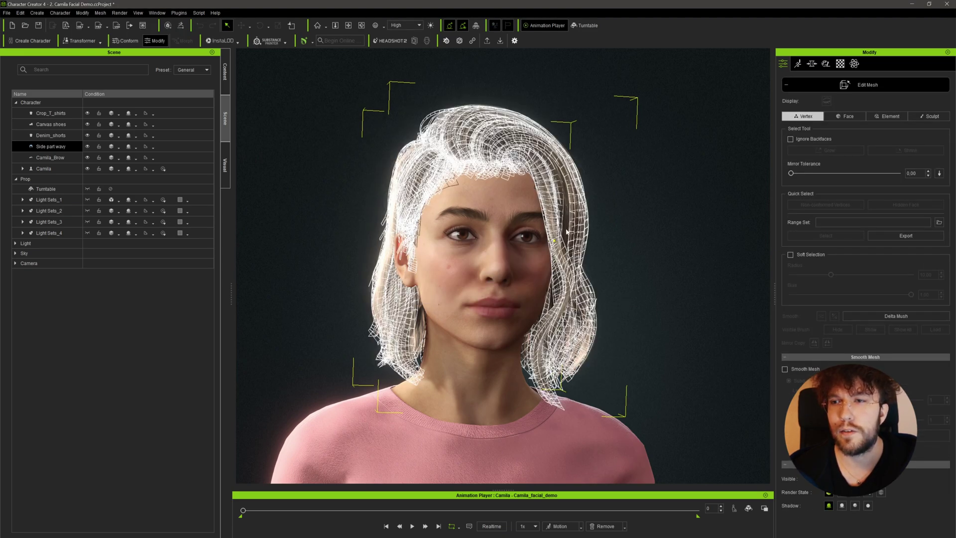
left_click(857, 85)
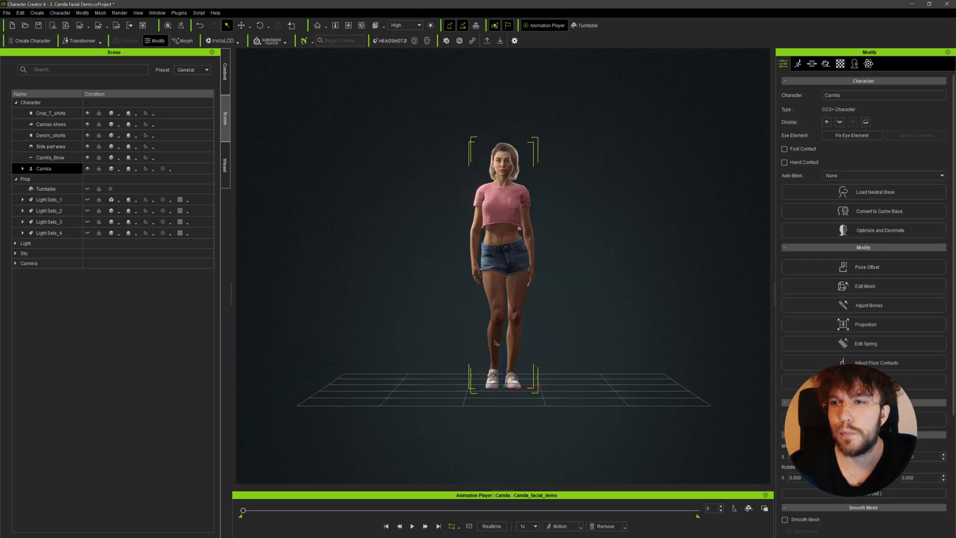
- Apply the T-pose calibration pose to the Camila character and frame it from the front
left_click(581, 527)
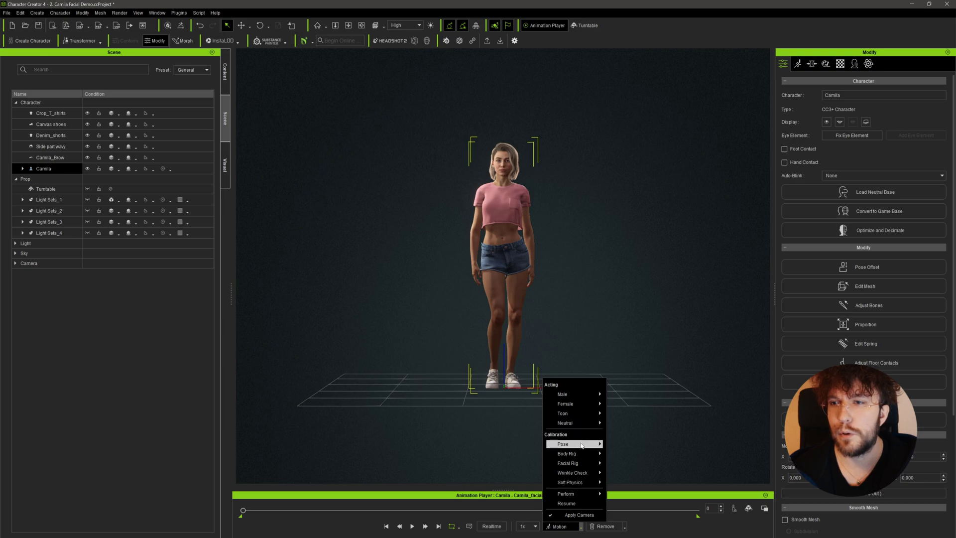
mouse_move(582, 445)
left_click(623, 443)
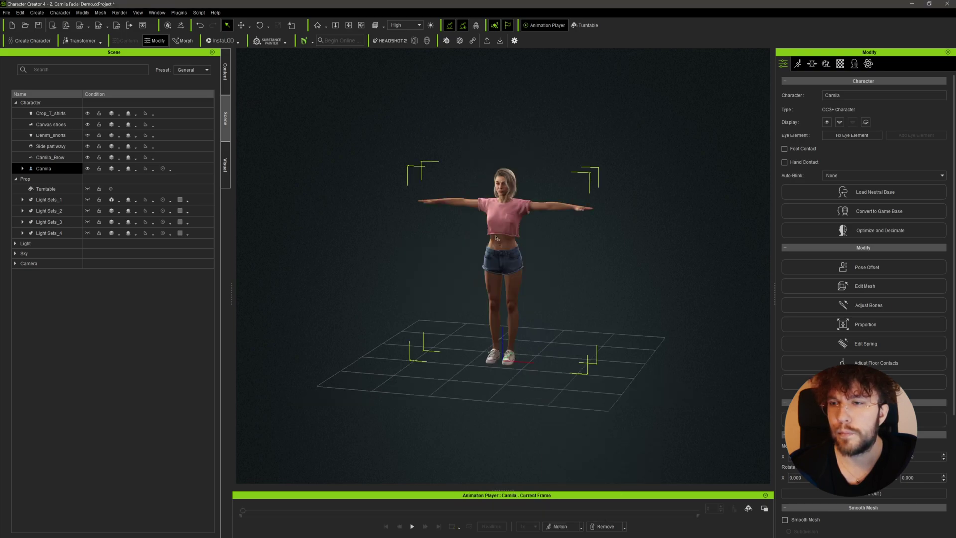
key("f")
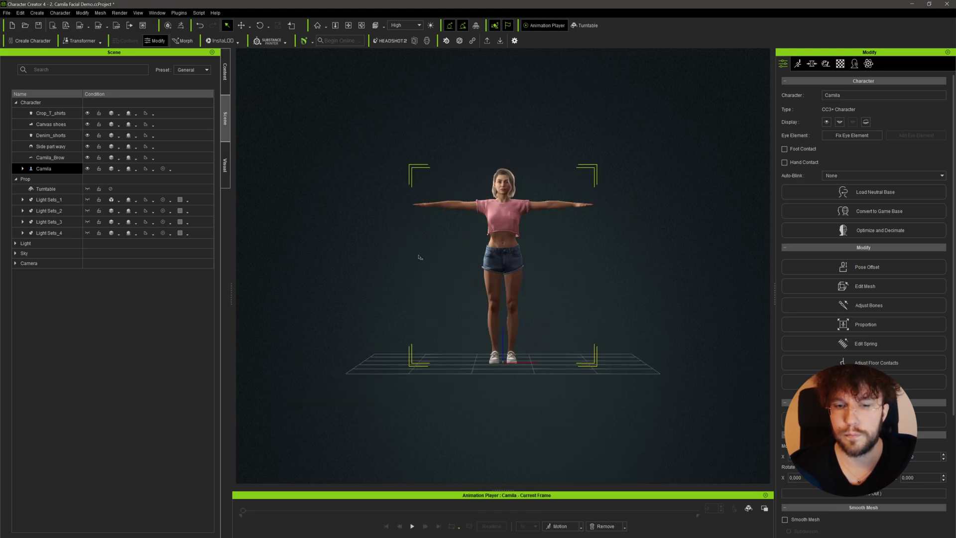
- Set up an FBX export of the clothed character with the Unreal target preset and the Mesh option
left_click(7, 13)
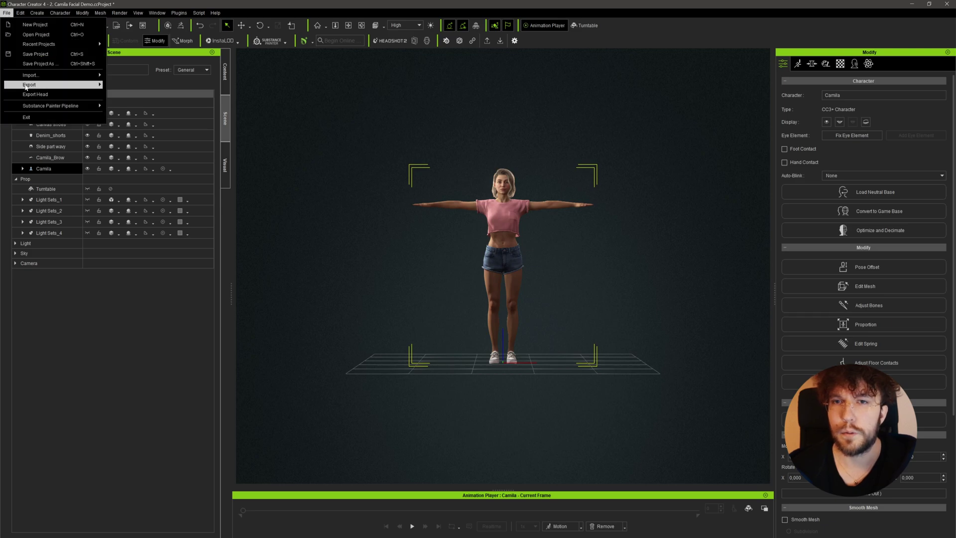
mouse_move(102, 85)
mouse_move(152, 123)
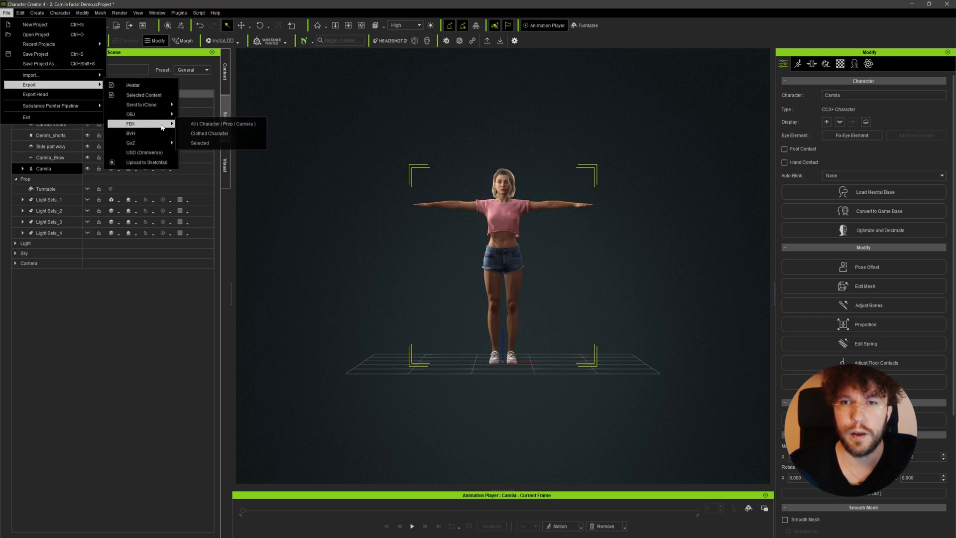
left_click(219, 133)
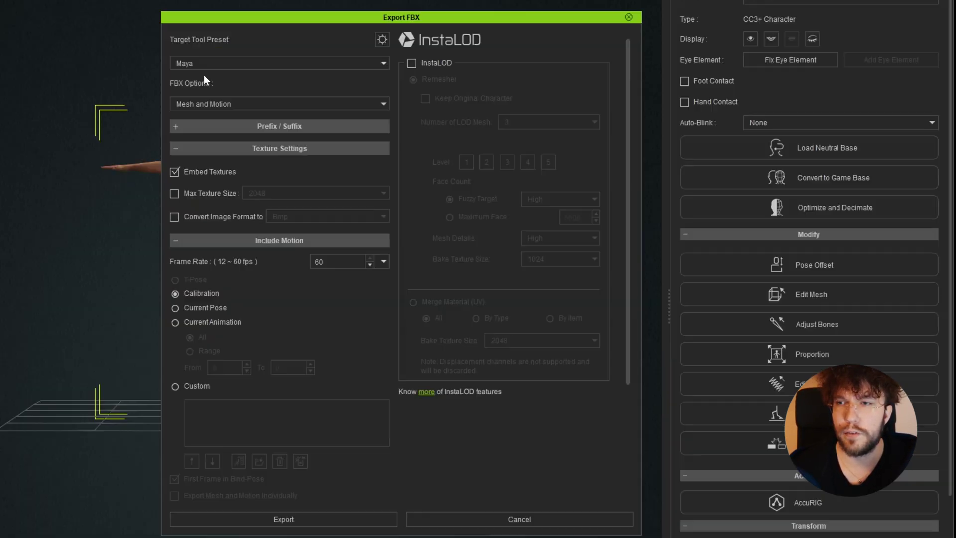
left_click(473, 137)
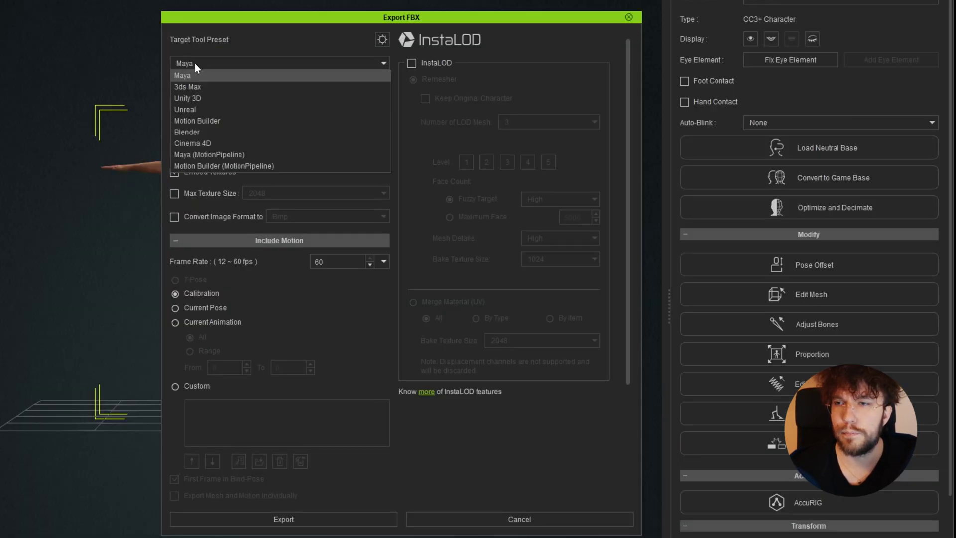
left_click(468, 167)
left_click(185, 106)
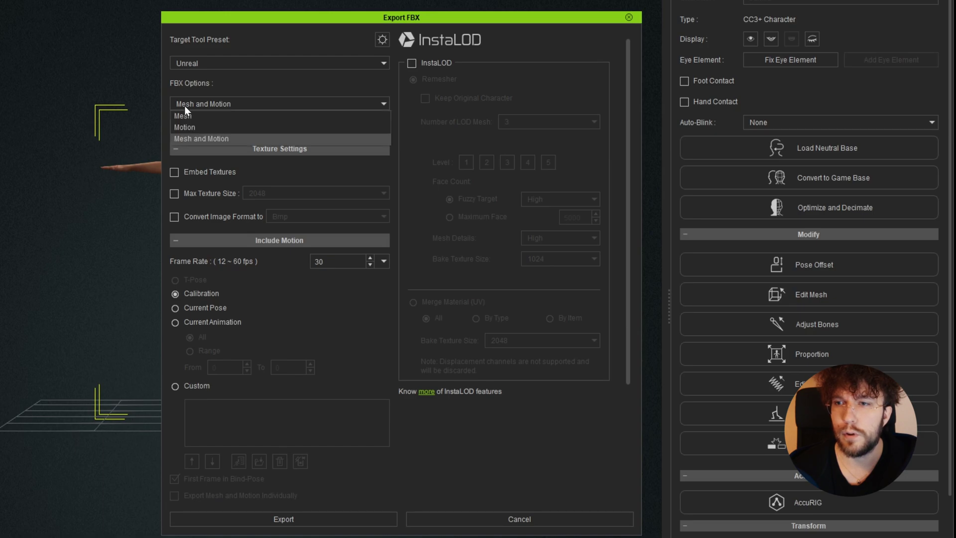
left_click(188, 119)
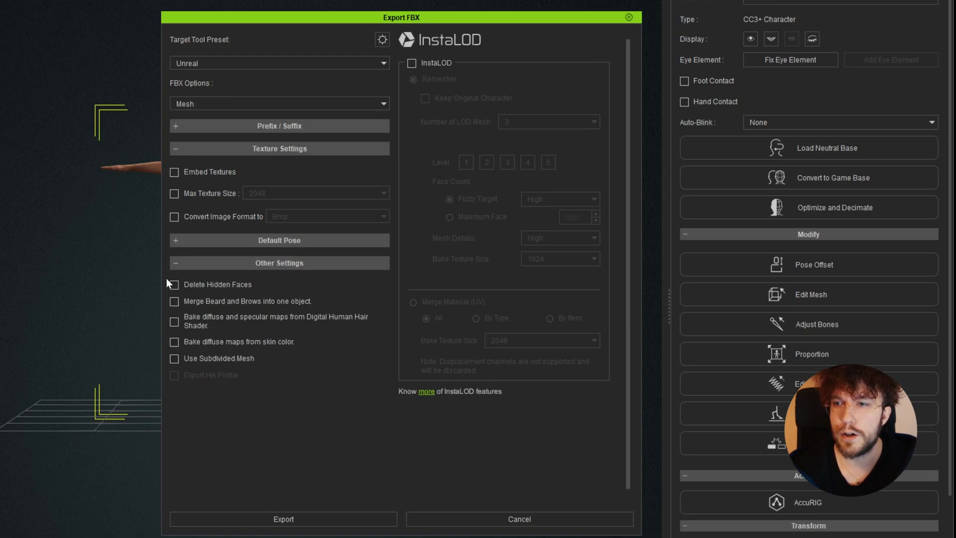
- Enable Delete Hidden Faces, Bake diffuse maps from skin color and Use Subdivided Mesh, and show the advanced export and default pose settings
left_click(175, 343)
left_click(383, 40)
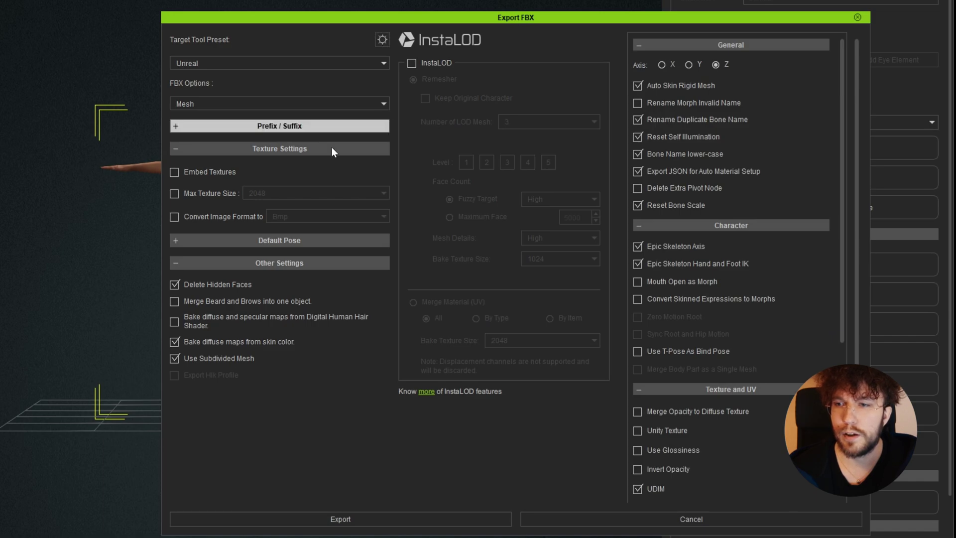
left_click(203, 241)
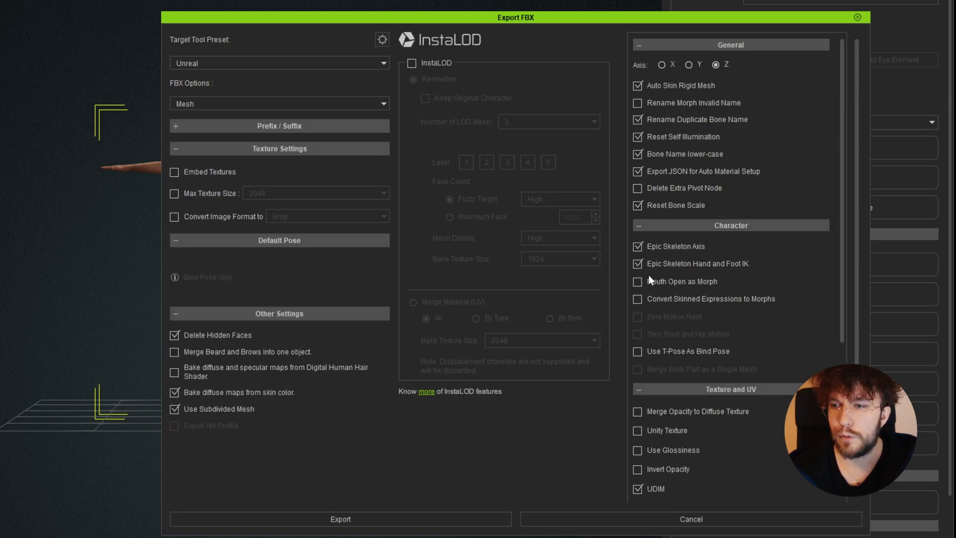
- Enable Use T-Pose As Bind Pose and the Digital Human Hair Shader bake, and disable Epic Skeleton Hand and Foot IK and Embed Motion
left_click(639, 351)
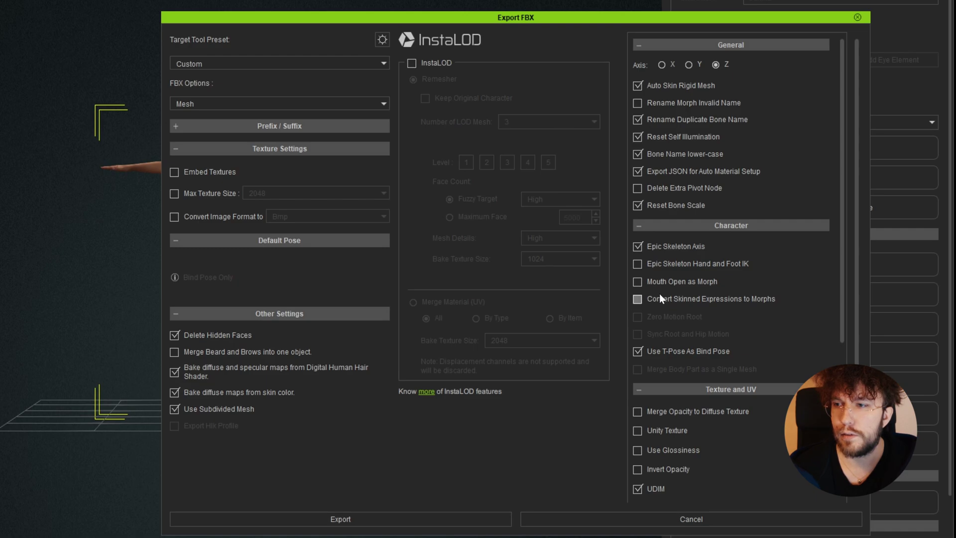
scroll(653, 264, "down", 9)
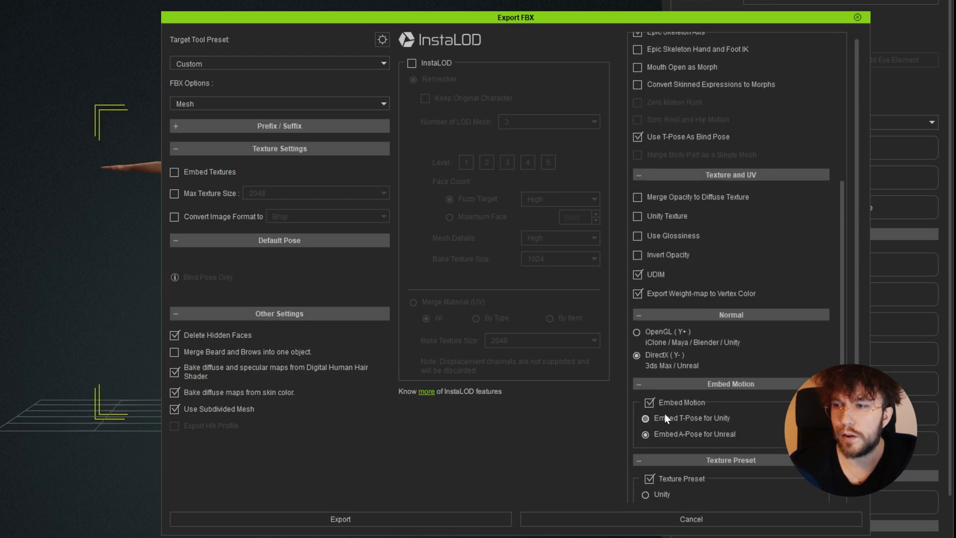
left_click(650, 402)
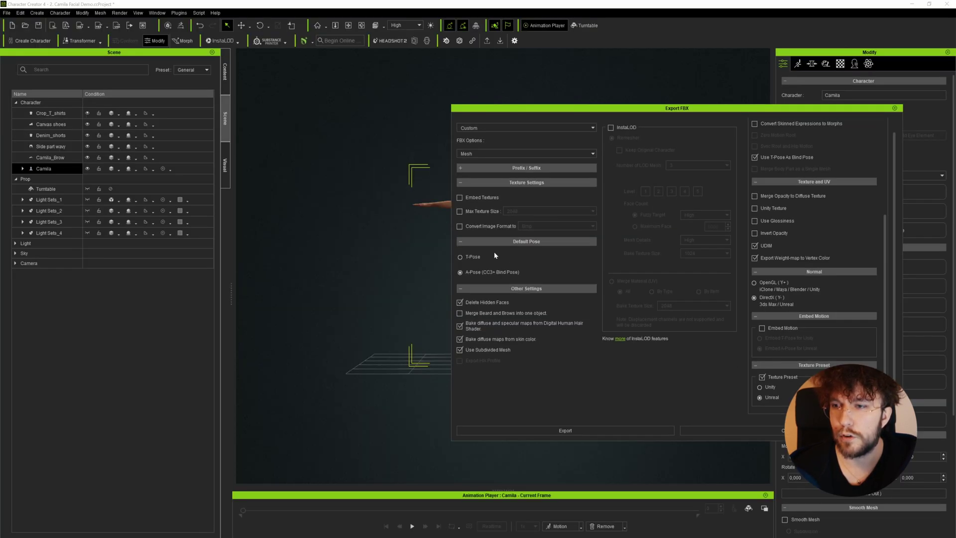
- Export the character as Camila_v001 in FBX format to the Camila folder on the desktop
left_click(558, 429)
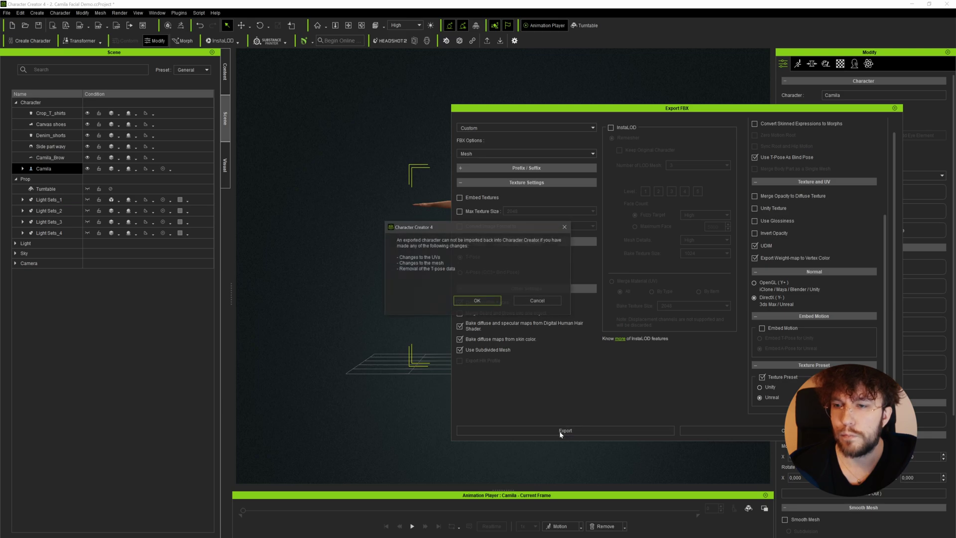
left_click(477, 302)
type("Camila_v001")
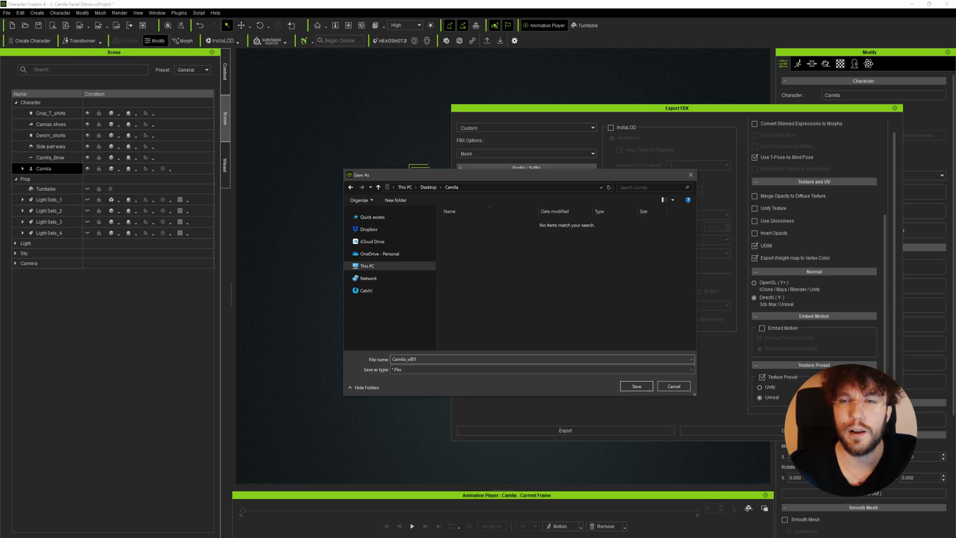
left_click(635, 387)
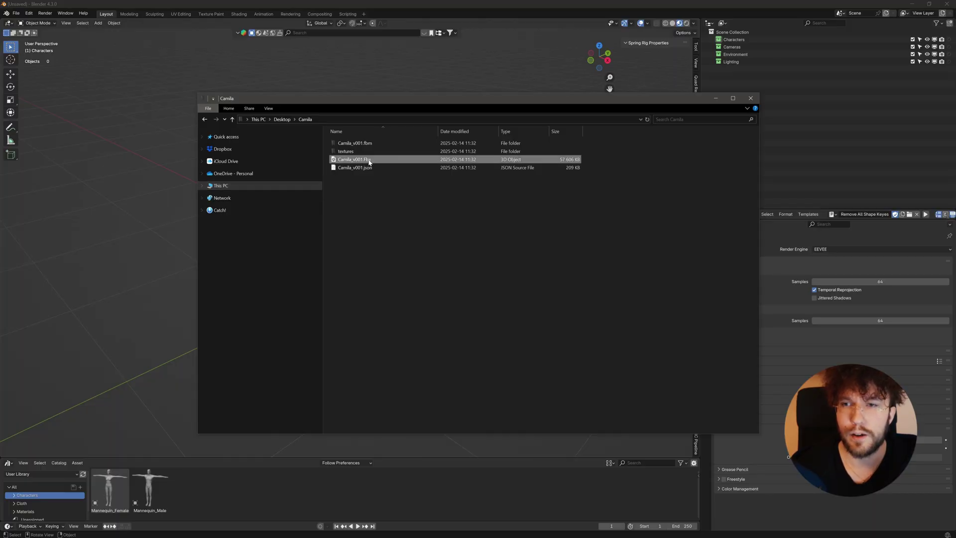
- Switch to Blender and import Camila_v001.Fbx with the default import settings
left_click_drag(370, 162, 168, 302)
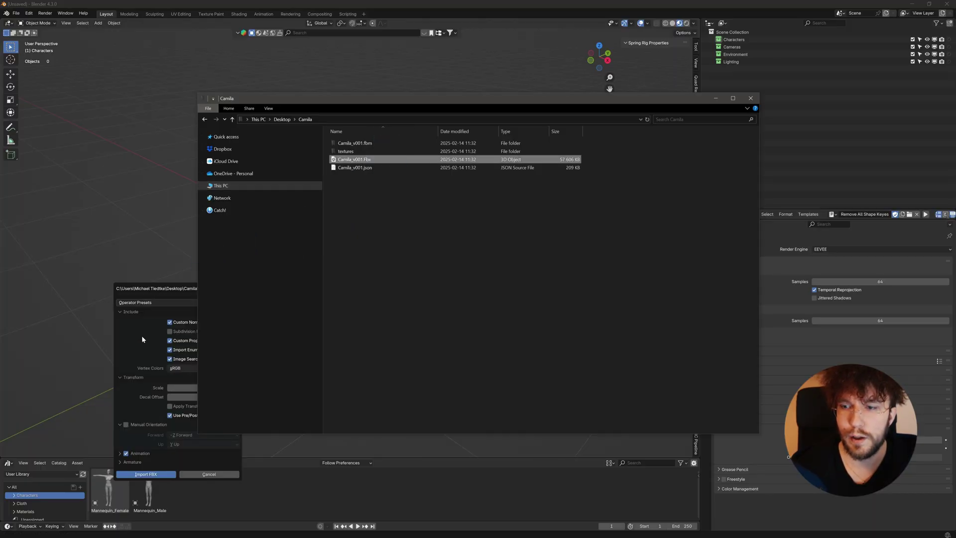
left_click(142, 336)
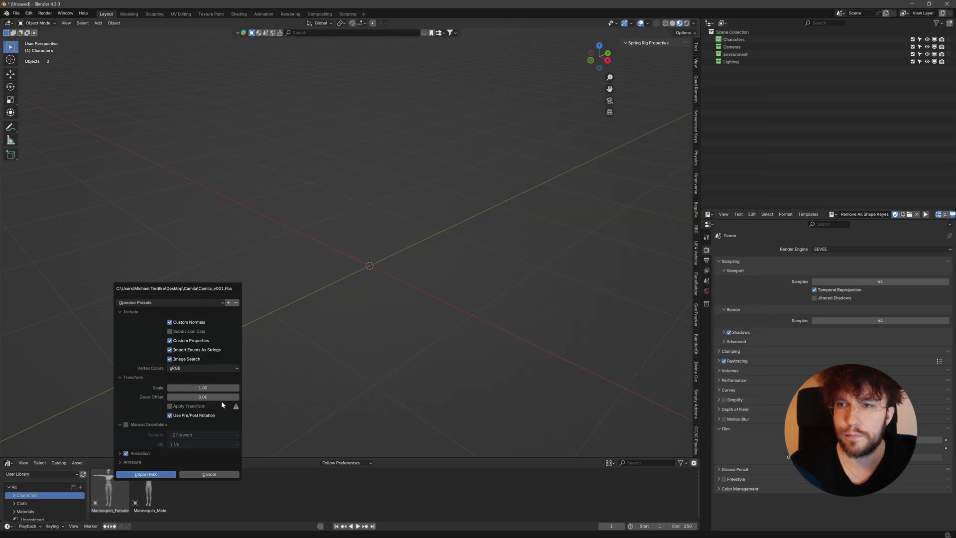
left_click(146, 473)
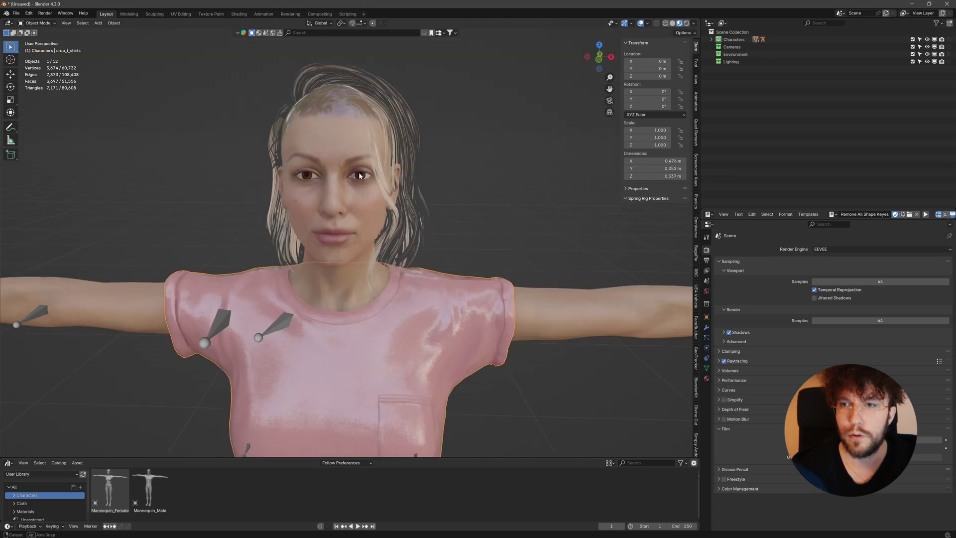
middle_click_drag(359, 172, 363, 175)
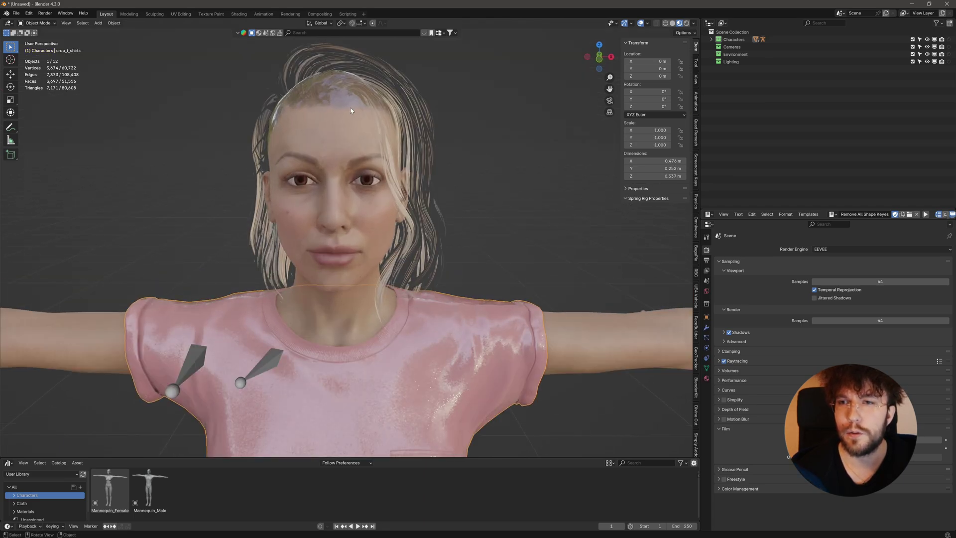
- Select the side_part_wavy hair mesh, expand the armature's hierarchy to find it, and check it by hiding and showing it
left_click(350, 107)
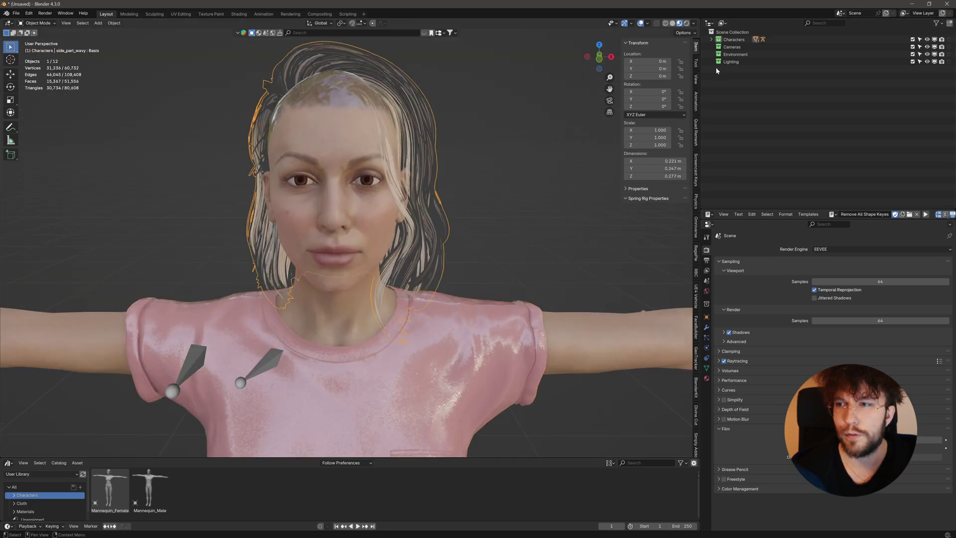
left_click(712, 40)
left_click(719, 46)
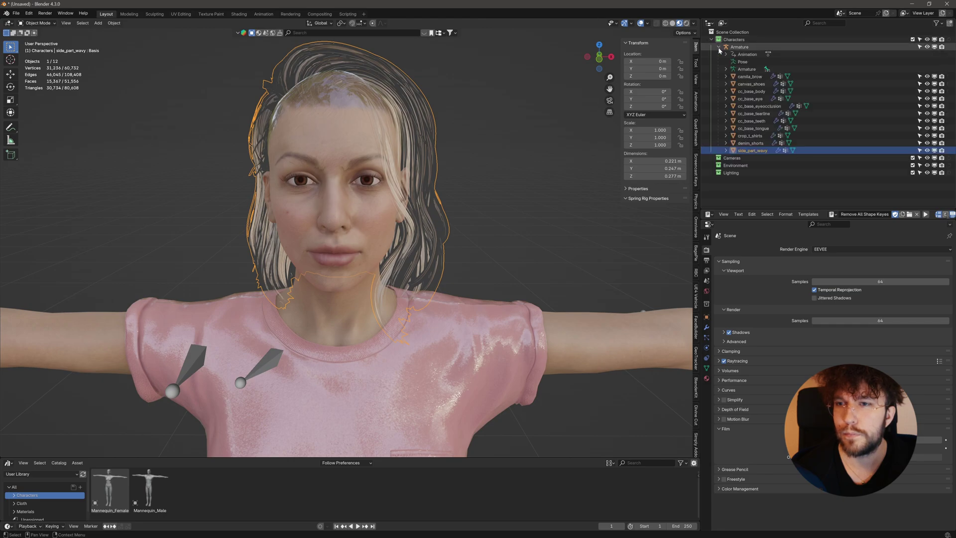
left_click(927, 151)
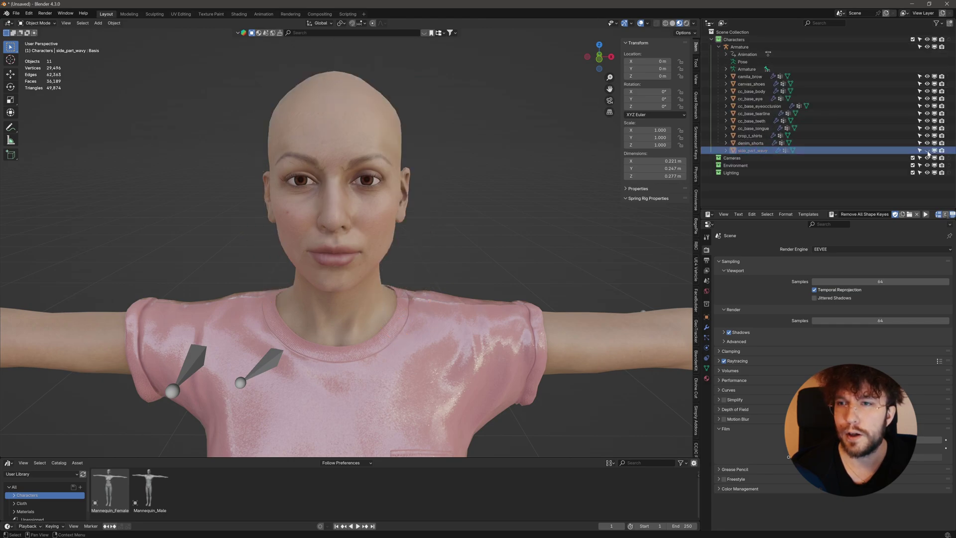
left_click(927, 151)
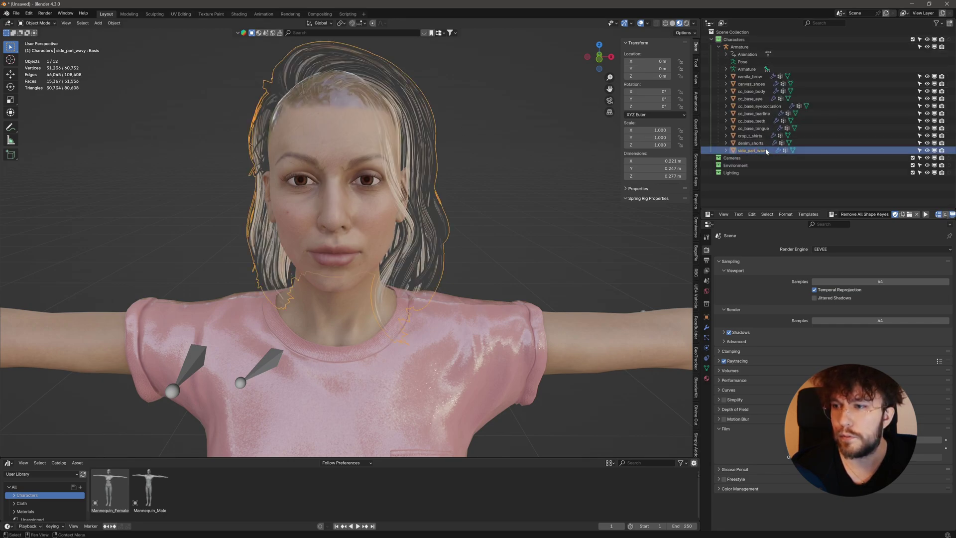
- In Edit Mode, select only the side_part_wavy faces assigned to the Hair_Transparency material
left_click(707, 380)
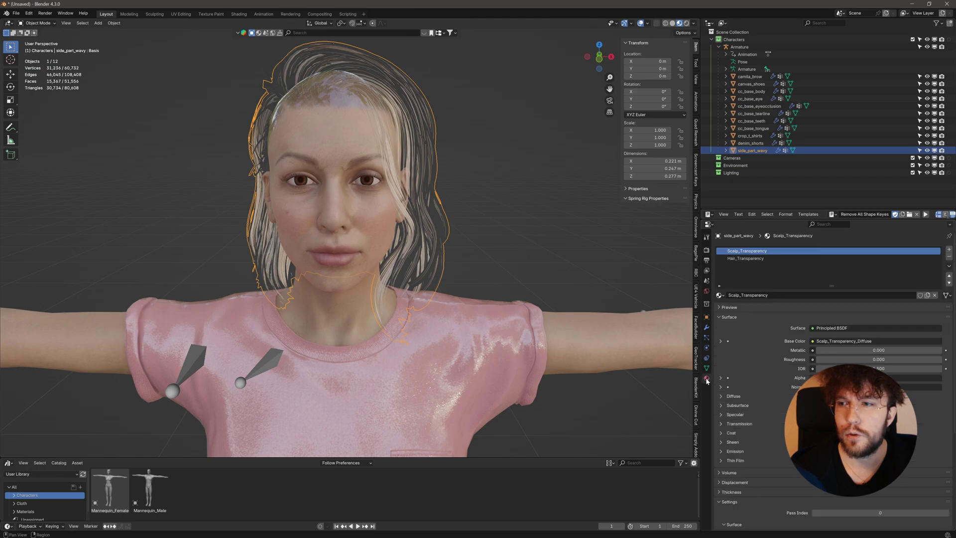
left_click(743, 258)
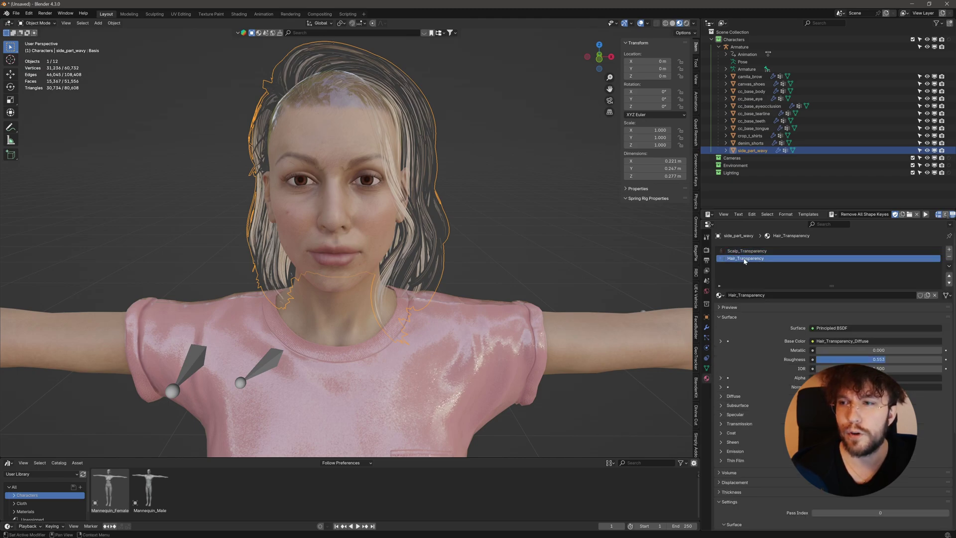
middle_click_drag(423, 183, 447, 191)
key("Tab")
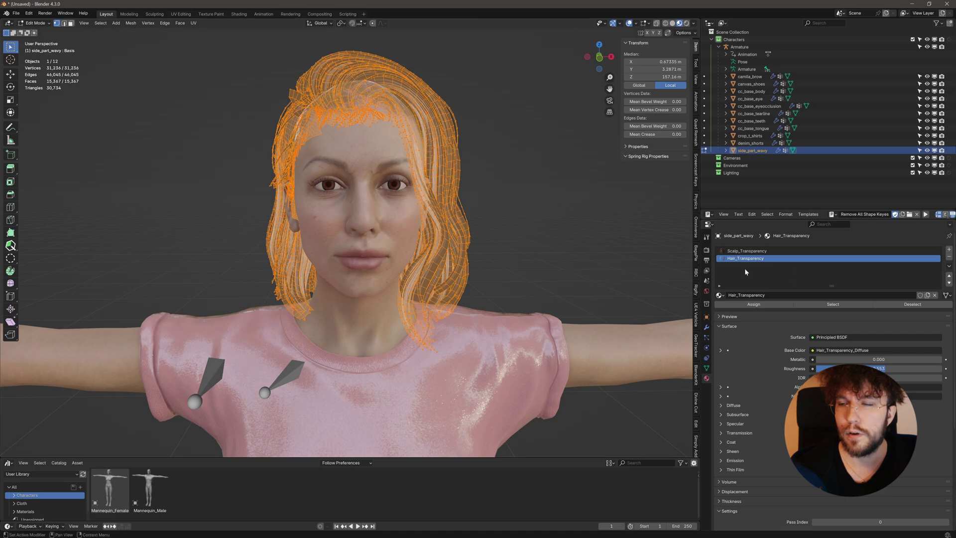
left_click(577, 235)
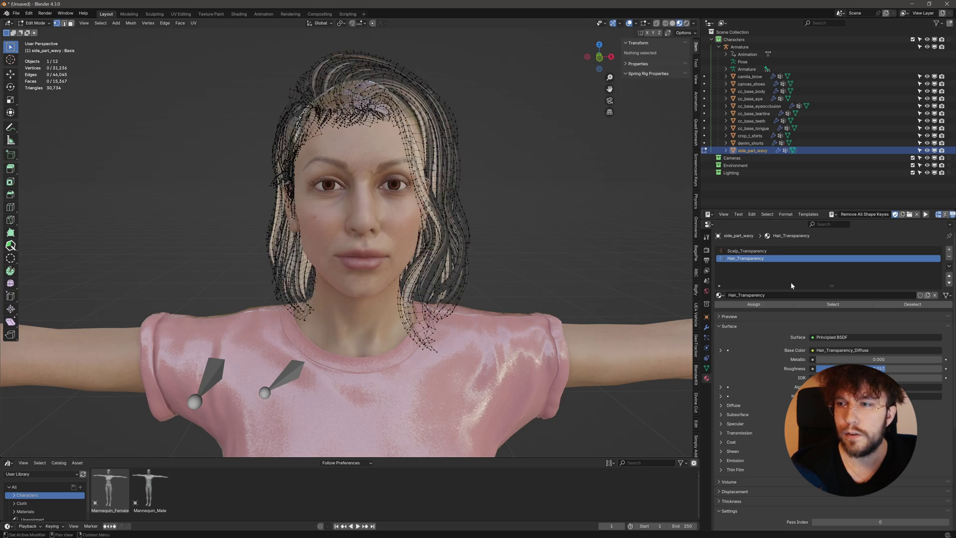
left_click(838, 305)
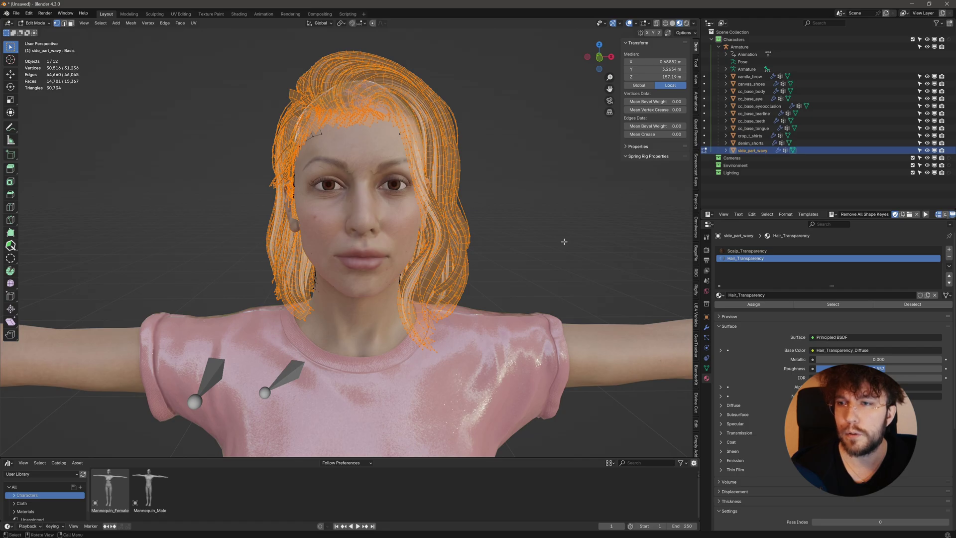
- Separate the selected hair-card faces into their own object and return to Object Mode
key("p")
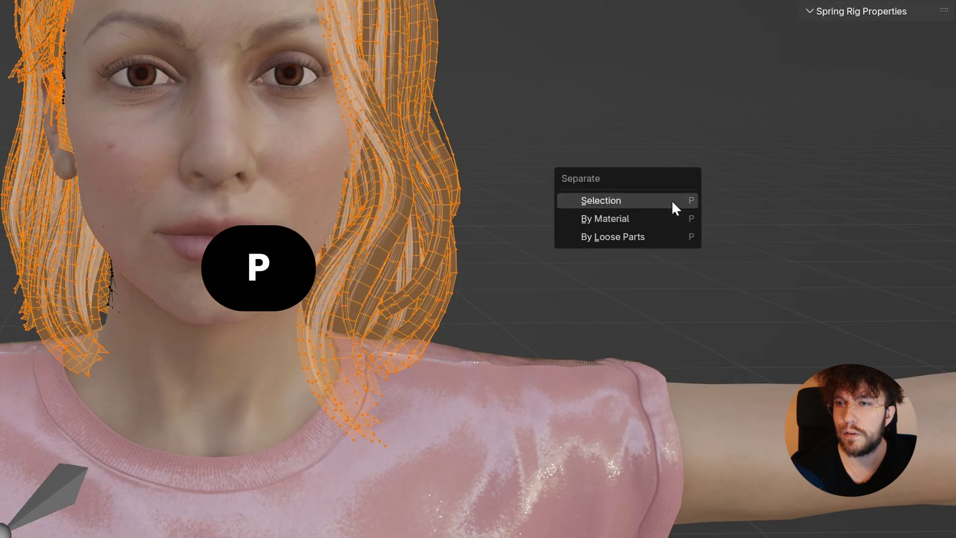
left_click(671, 201)
key("Tab")
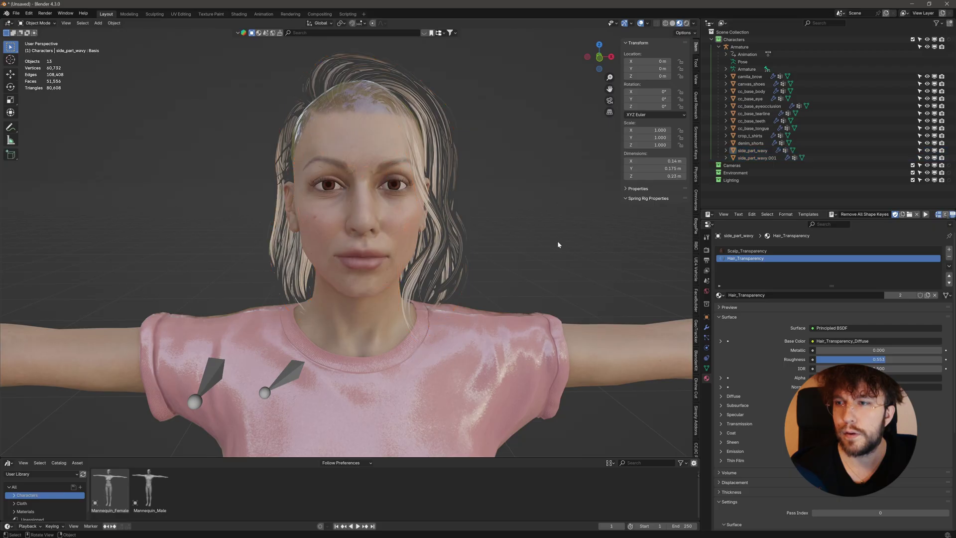
- Unparent the separated side_part_wavy.001 hair object from the armature while keeping its transformation
left_click(747, 158)
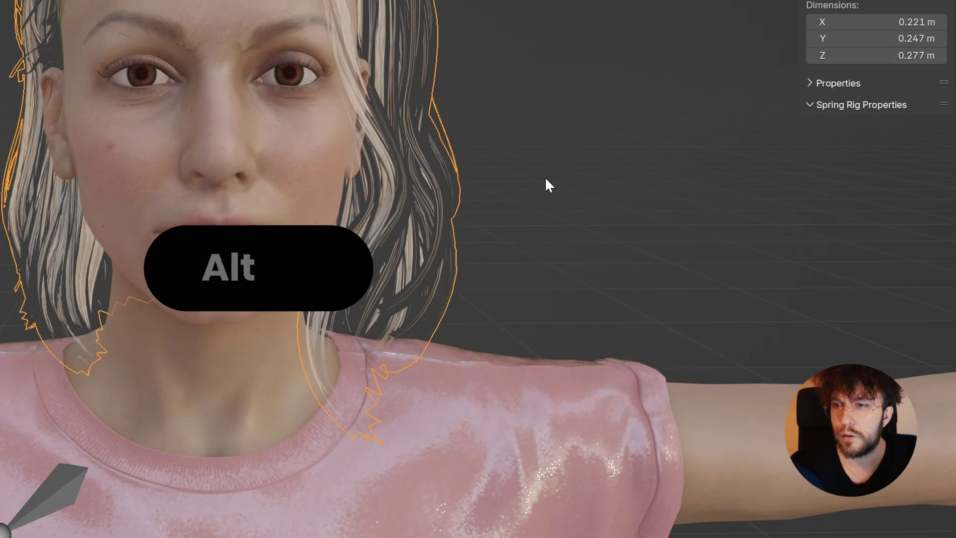
key("alt+p")
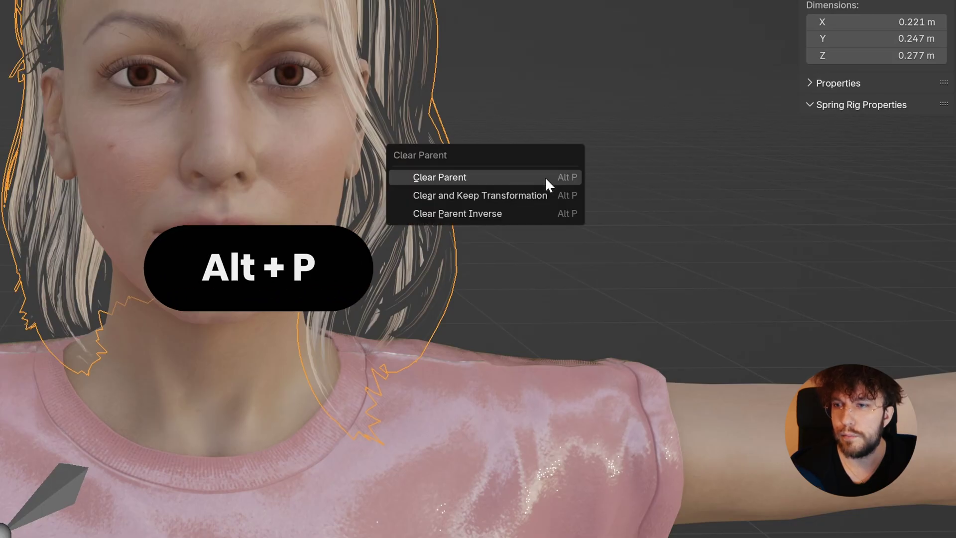
left_click(526, 195)
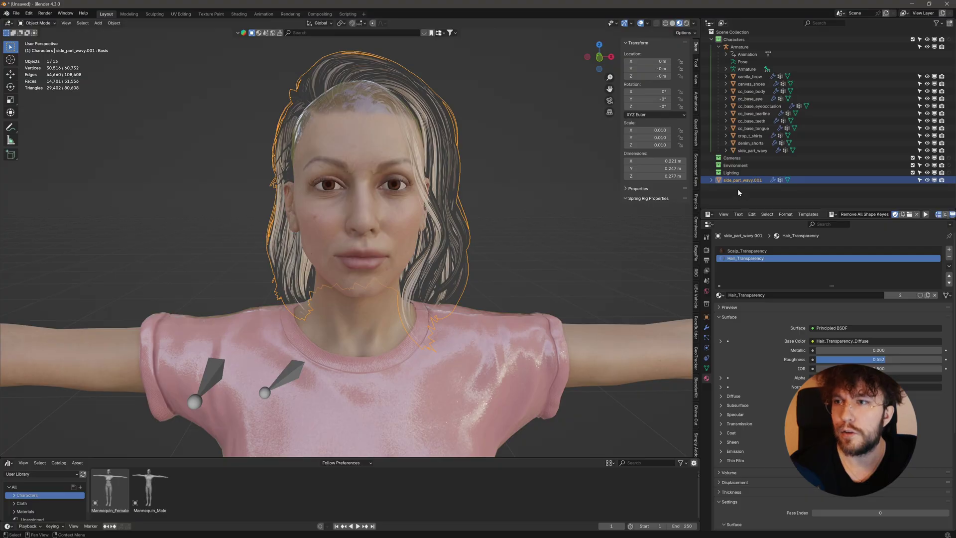
- Collapse the Characters collection and exclude it from the view layer, leaving only the separated hair in view
left_click(712, 40)
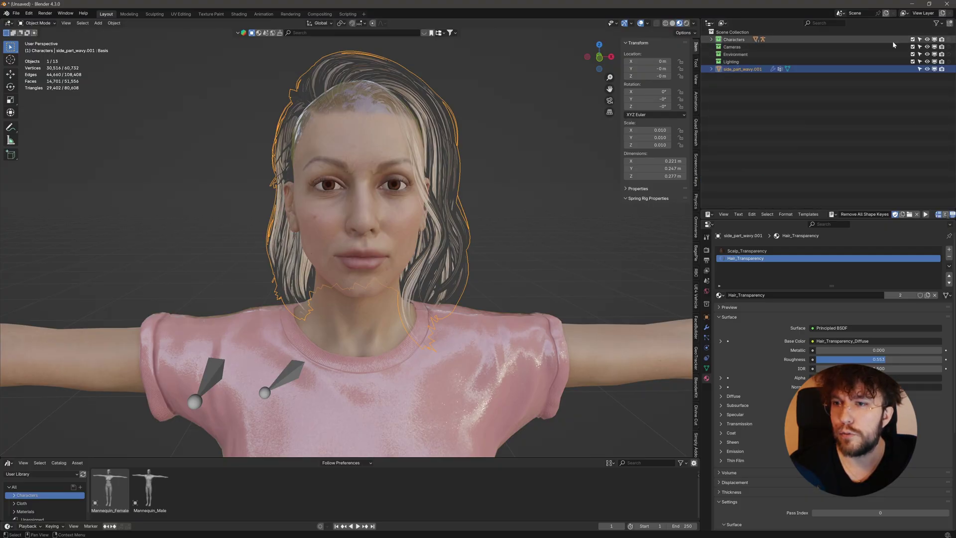
left_click(914, 41)
left_click(503, 299)
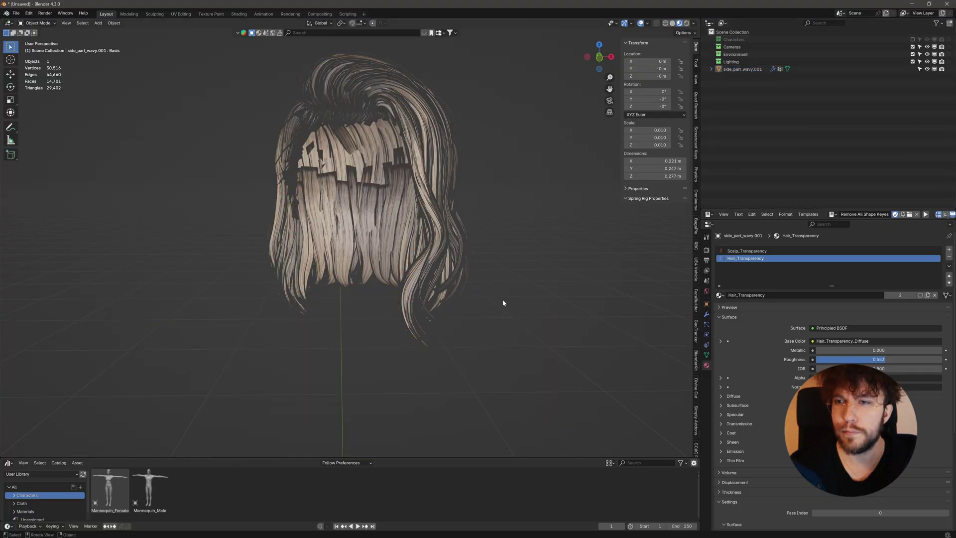
middle_click_drag(351, 317, 371, 325)
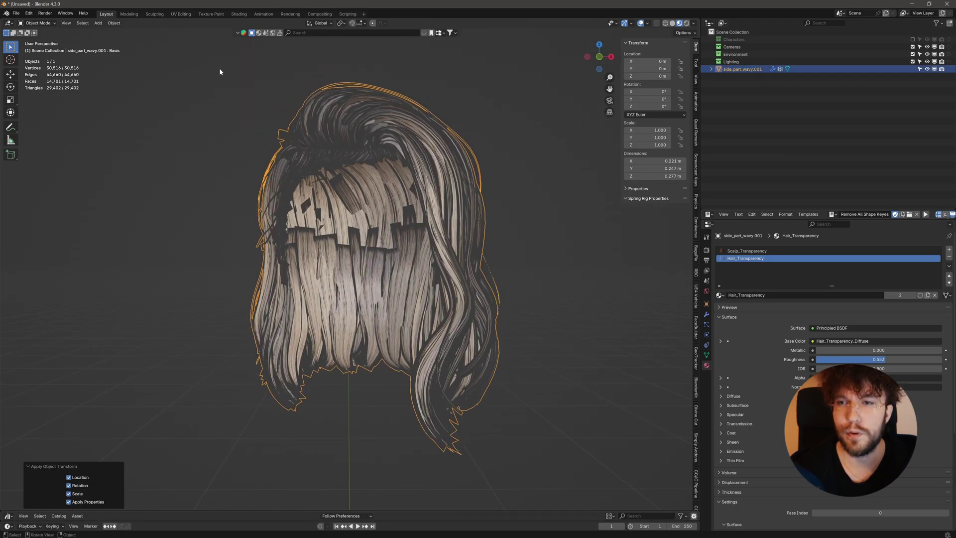
- Switch to the UV Editing workspace and frame the side_part_wavy.001 hair in the 3D view
left_click(181, 14)
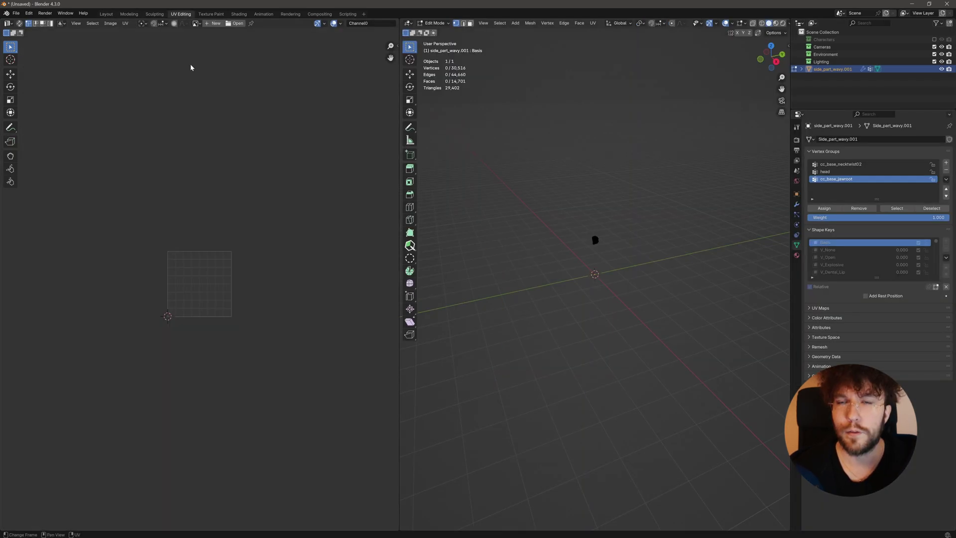
key("Tab")
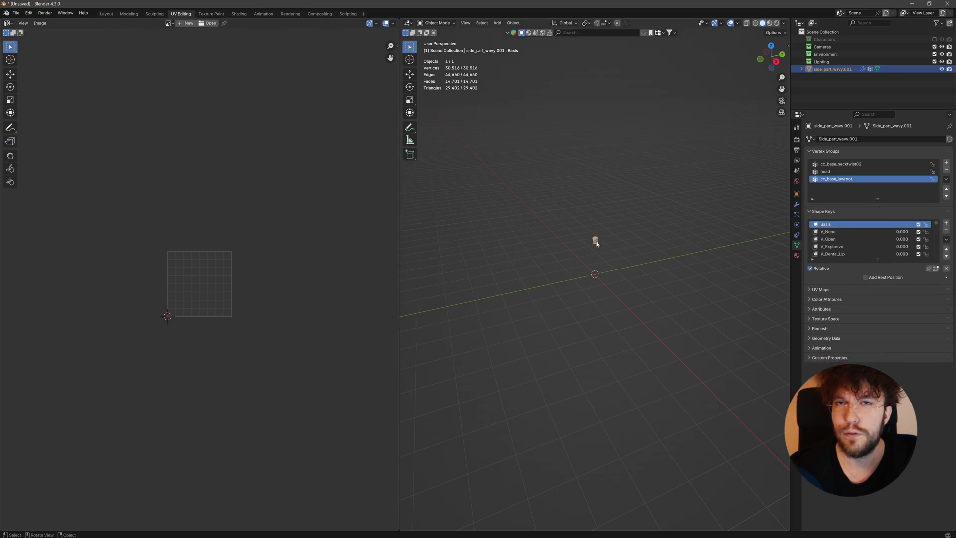
key("KP_Decimal")
middle_click_drag(597, 241, 617, 297)
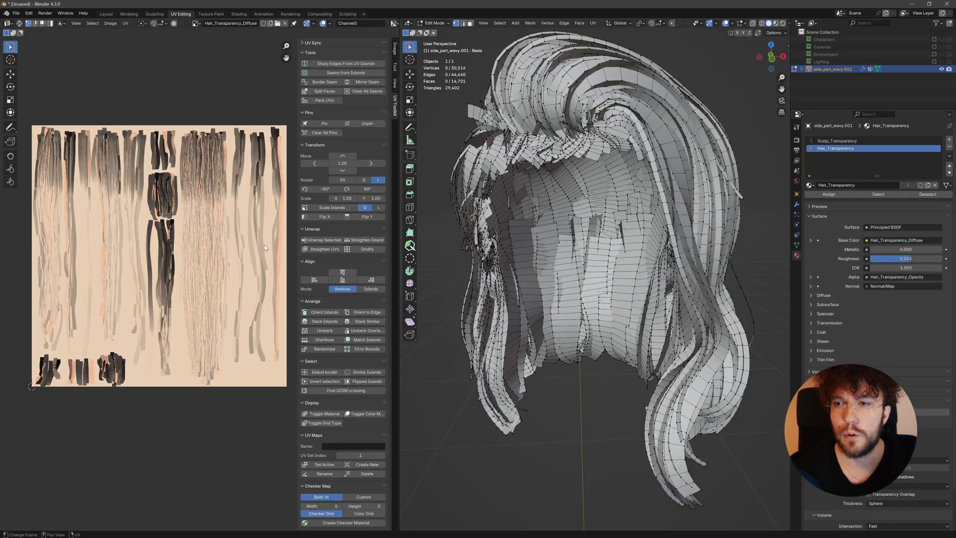
- Enable UV Sync Selection, clear the selection of the hair mesh, and switch to edge selection
key("a")
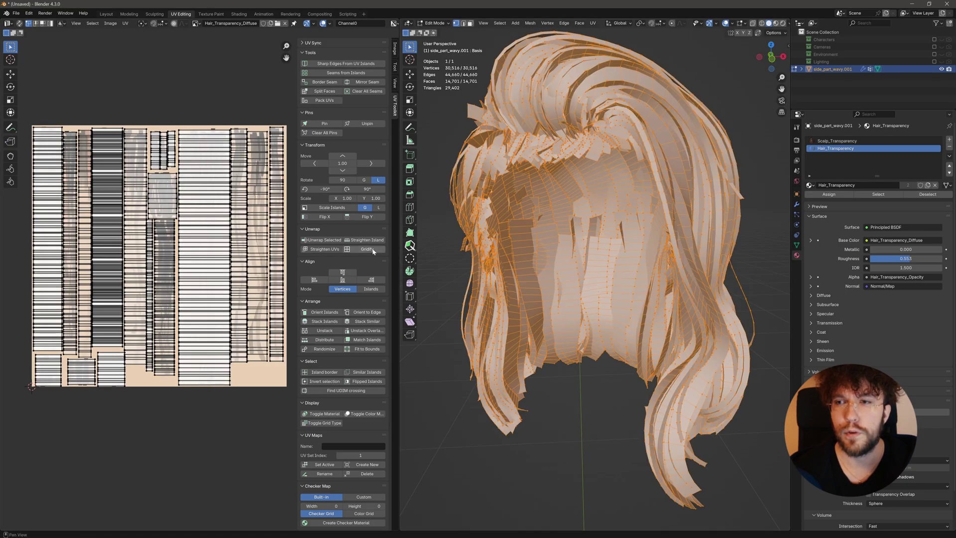
left_click(18, 24)
key("alt+a")
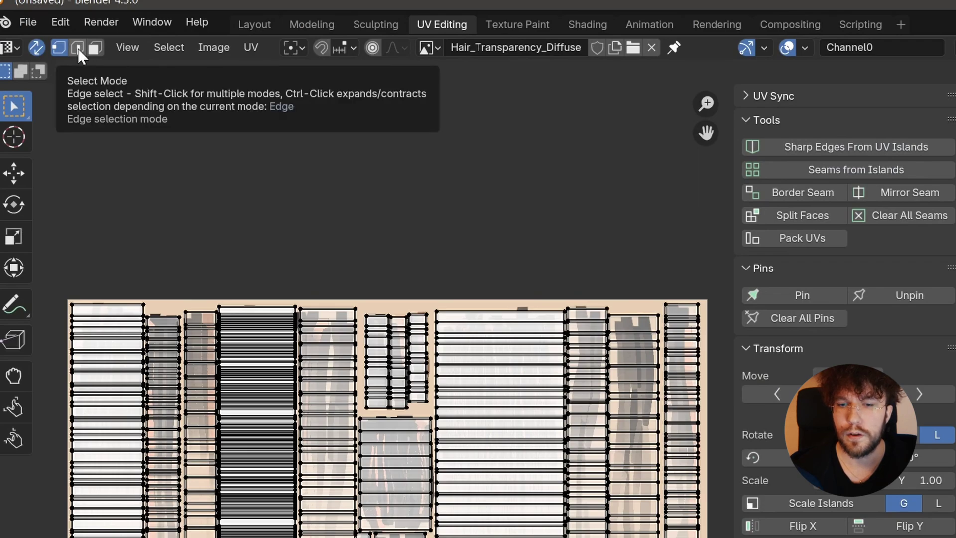
left_click(77, 49)
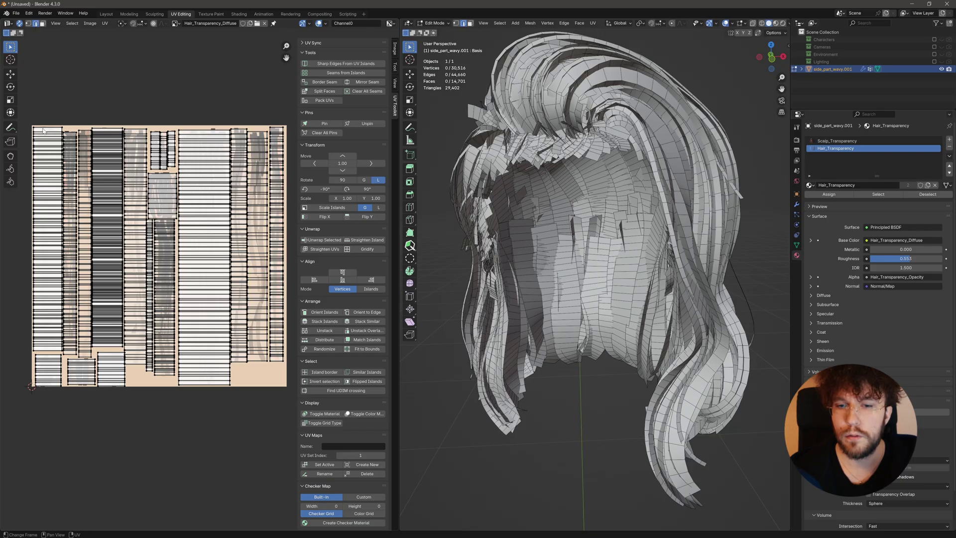
- Box-select the crosswise edges of the first UV strip and the small island beneath it, and delete those edges
left_click_drag(43, 120, 48, 300)
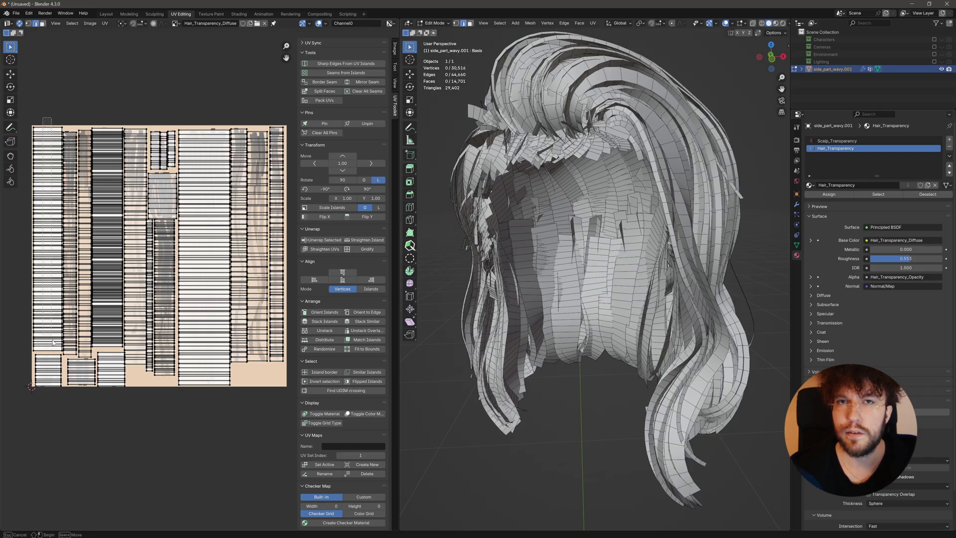
left_click_drag(53, 343, 54, 395)
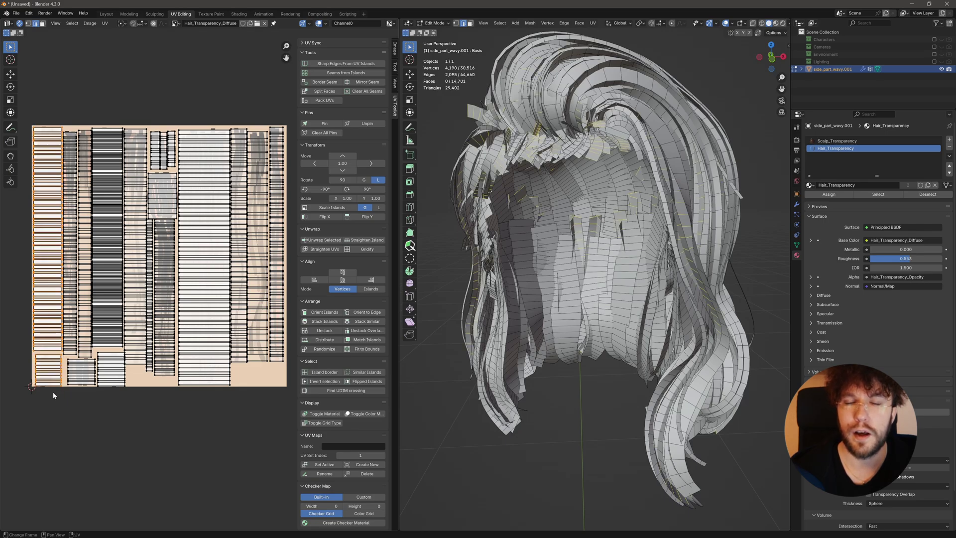
scroll(51, 311, "up", 6)
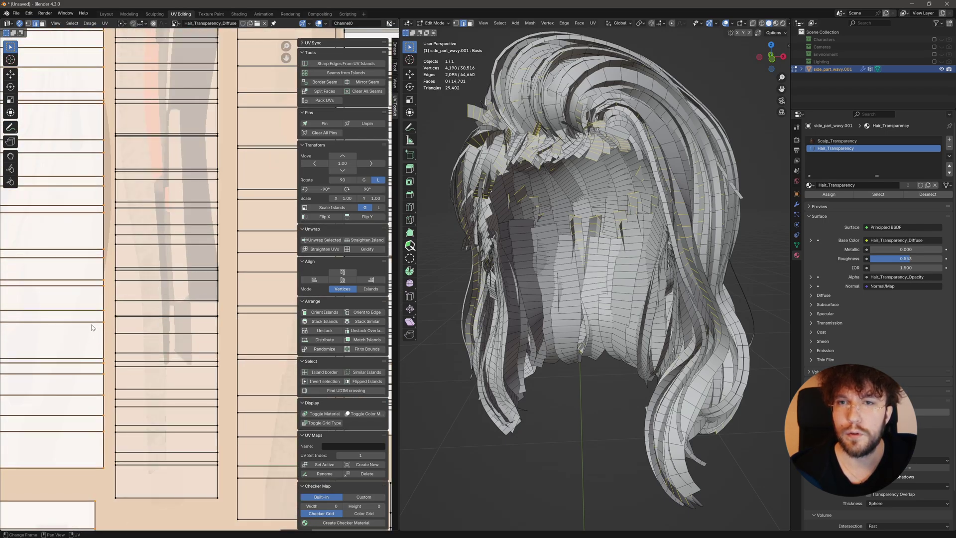
scroll(91, 327, "down", 3)
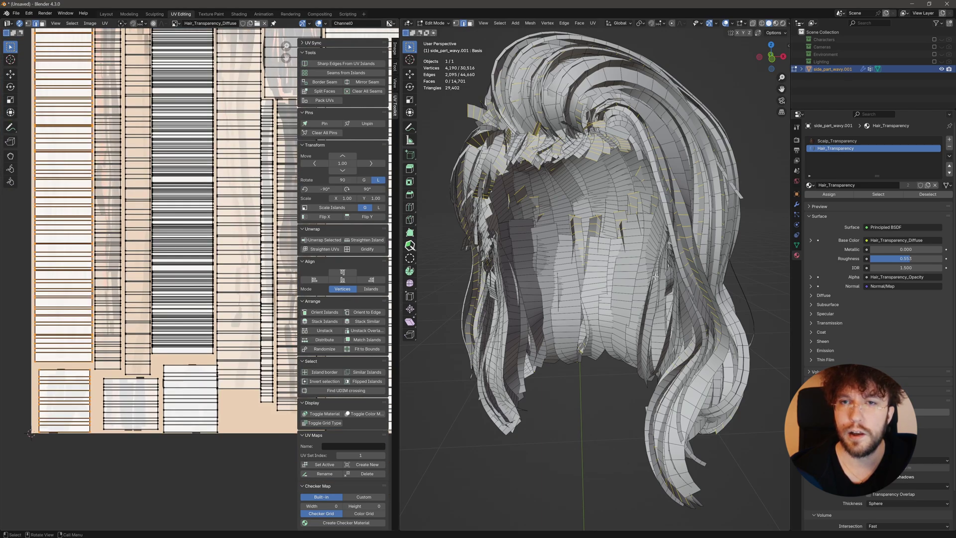
key("x")
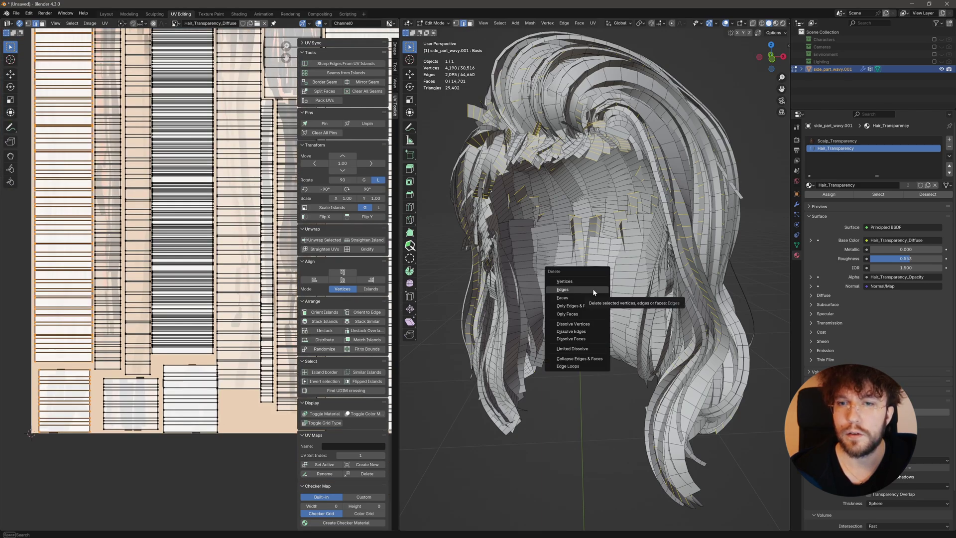
left_click(593, 290)
- Box-select the crosswise edges of the second, narrow UV strip beside the cleared one and delete them
scroll(158, 255, "down", 2)
middle_click_drag(220, 249, 179, 263)
left_click_drag(86, 62, 88, 342)
key("x")
left_click(498, 322)
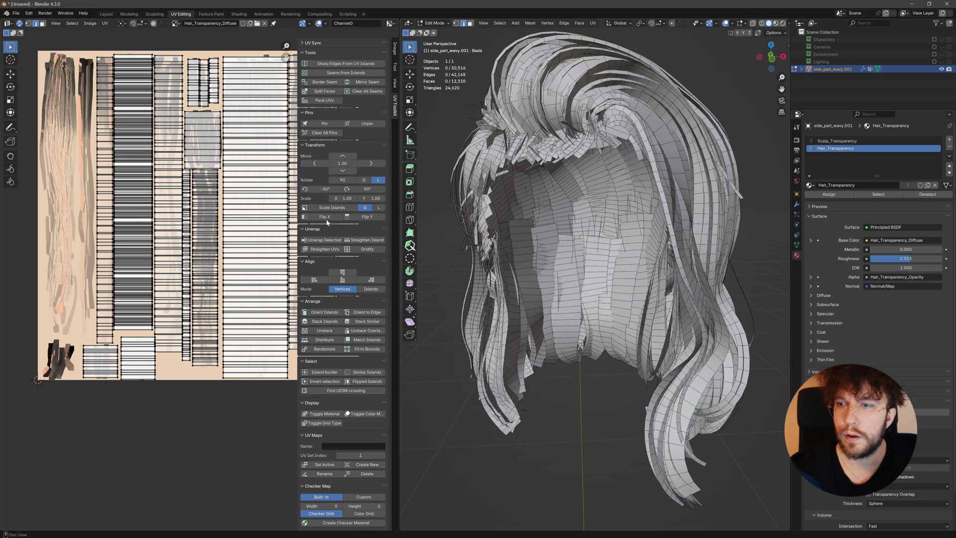
- Box-select the crosswise edges of the next UV strips, the small lower islands, and the narrow strips below the square island
mouse_move(104, 52)
left_mouse_down()
mouse_move(109, 345)
mouse_move(98, 388)
left_mouse_up()
left_click_drag(134, 335, 144, 385, "shift")
left_click_drag(128, 332, 174, 360, "shift")
key("b")
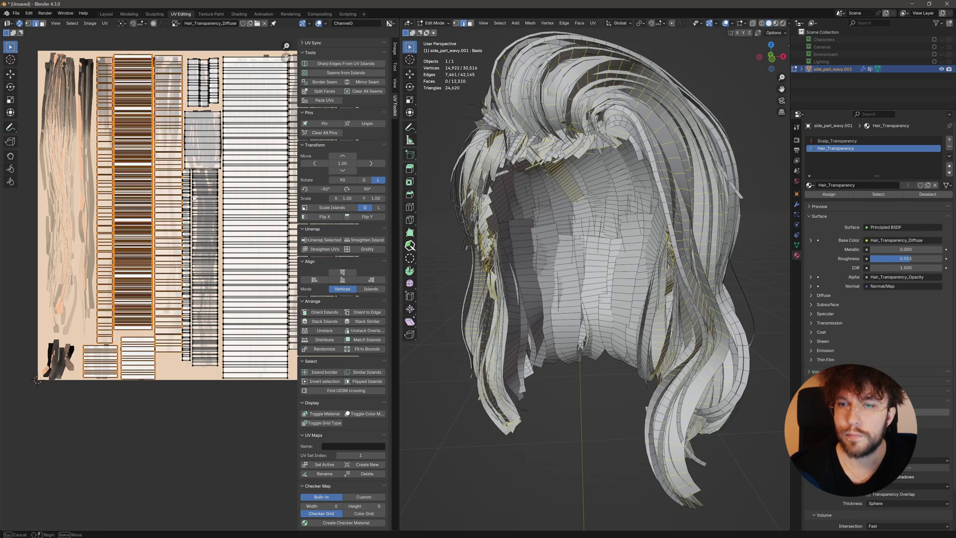
left_click_drag(188, 169, 188, 166, "shift")
left_click_drag(199, 108, 208, 173, "shift")
left_click_drag(203, 371, 207, 164, "shift")
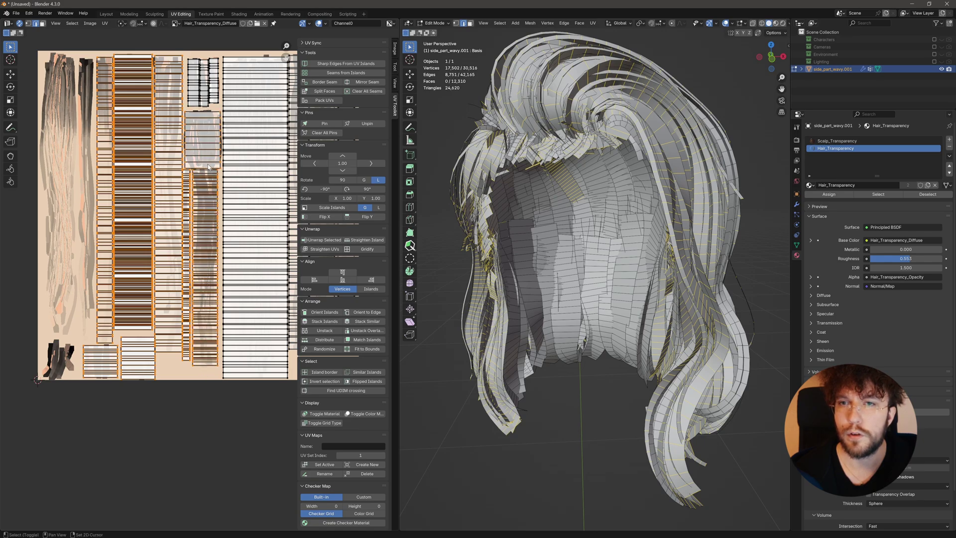
- Add the crosswise edges of the three small upper islands, the wide UV strip, and the remaining strips beyond it to the selection
mouse_move(194, 107)
left_mouse_down("shift")
mouse_move(194, 56)
mouse_move(203, 105)
left_mouse_up("shift")
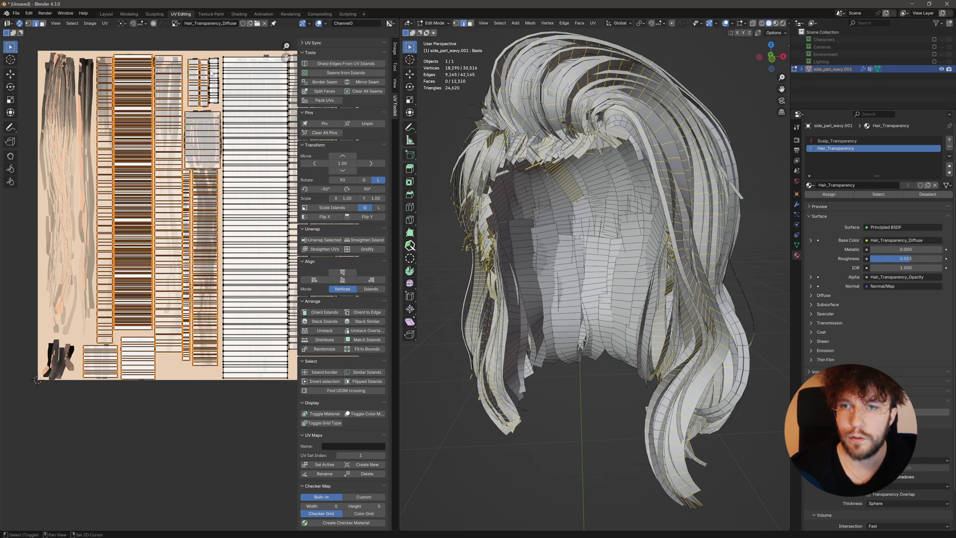
left_click_drag(214, 56, 215, 107, "shift")
left_click_drag(248, 53, 250, 62, "shift")
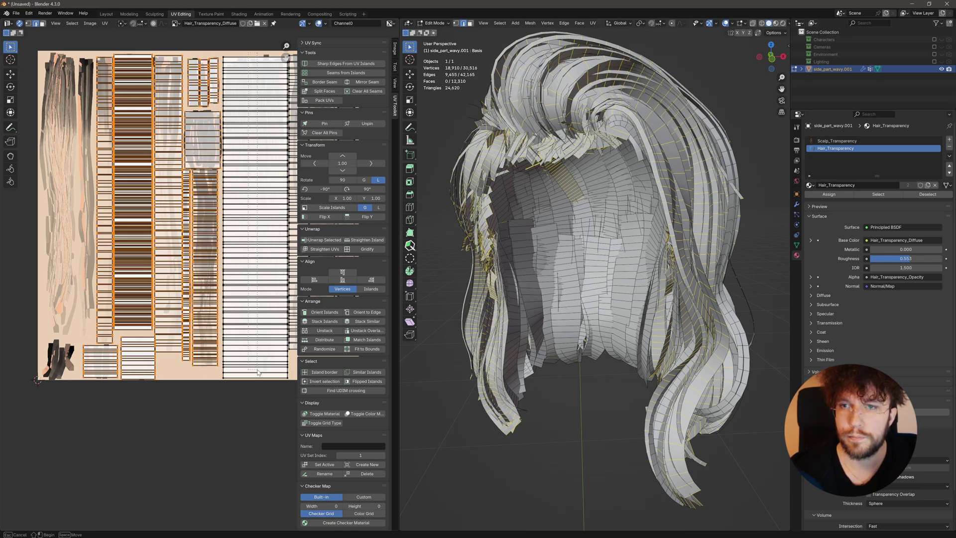
left_click_drag(258, 369, 253, 381, "shift")
middle_click_drag(261, 378, 169, 383)
left_click_drag(207, 53, 223, 153, "shift")
key("b")
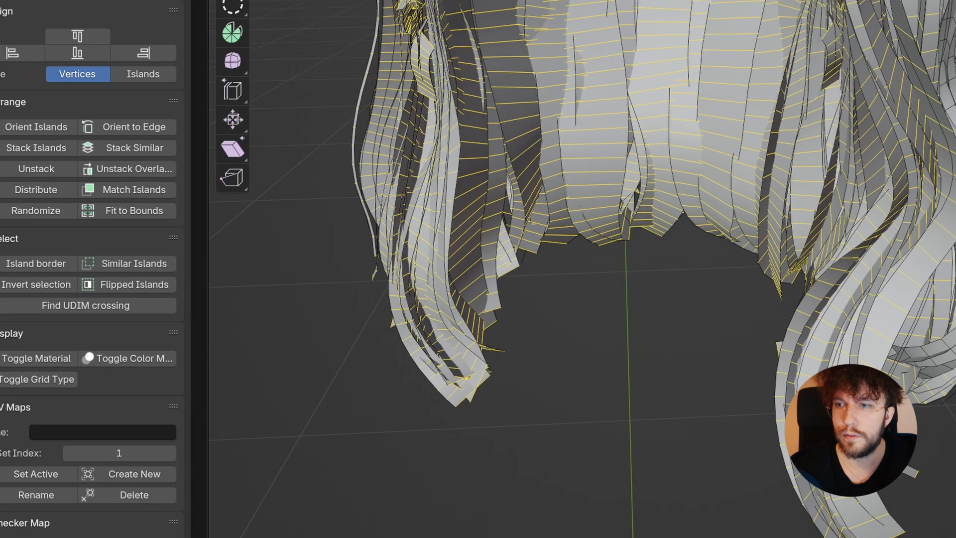
- Delete the selected crosswise edges to leave only lengthwise strands, then return to Object Mode and deselect the hair
key("x")
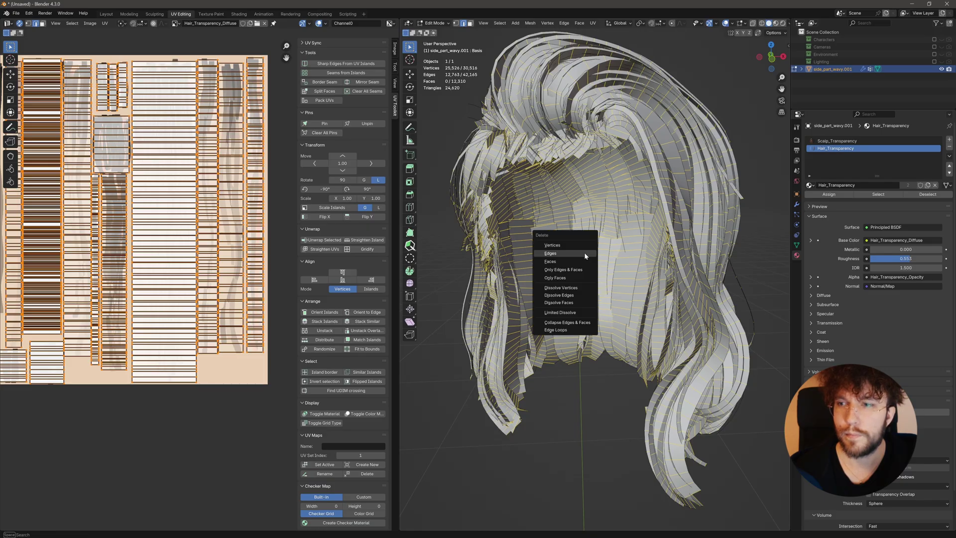
left_click(584, 254)
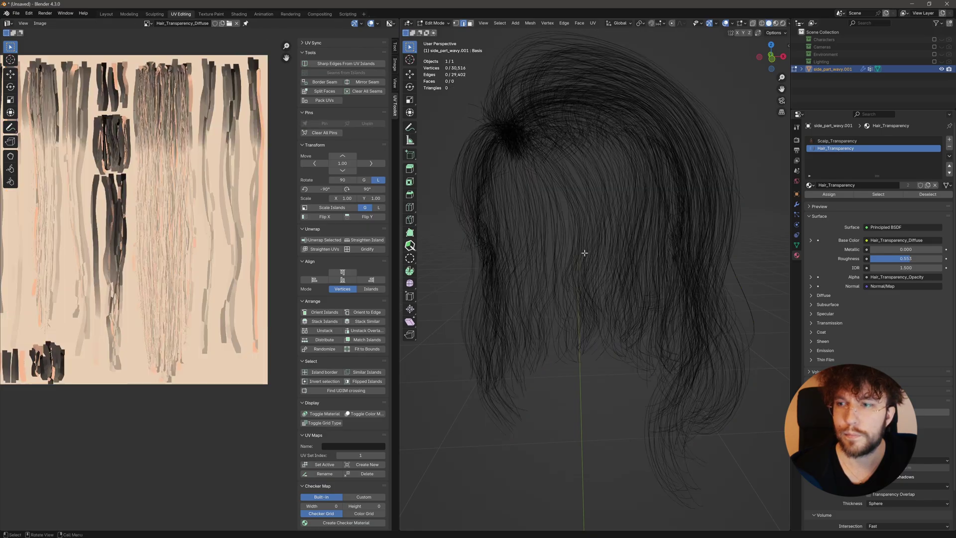
key("Tab")
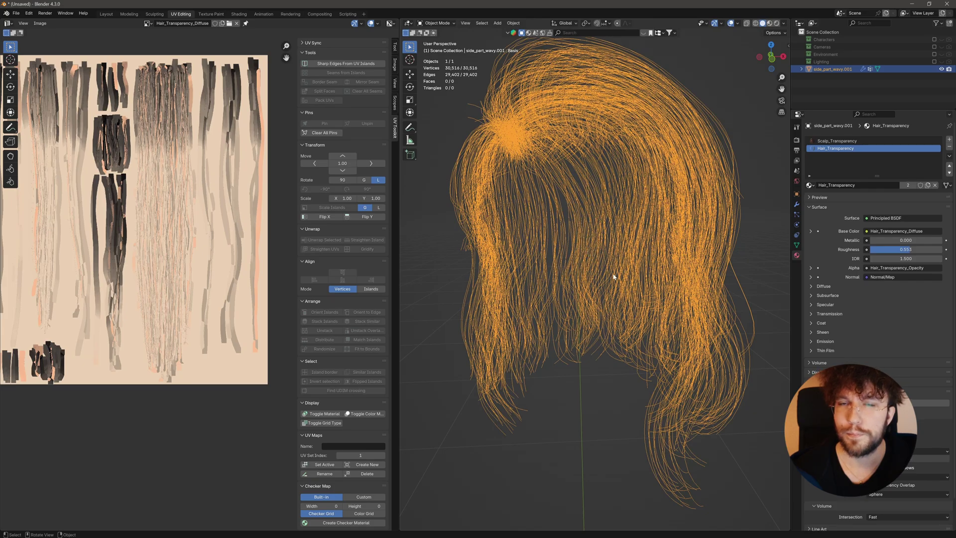
left_click(577, 394)
mouse_move(616, 314)
middle_mouse_down()
mouse_move(503, 316)
mouse_move(634, 314)
mouse_move(653, 301)
mouse_move(567, 316)
mouse_move(614, 322)
mouse_move(618, 312)
middle_mouse_up()
scroll(93, 222, "down", 1)
- Select all hair-card UVs in Island selection mode and align the islands to the right side
middle_click_drag(103, 242, 162, 273)
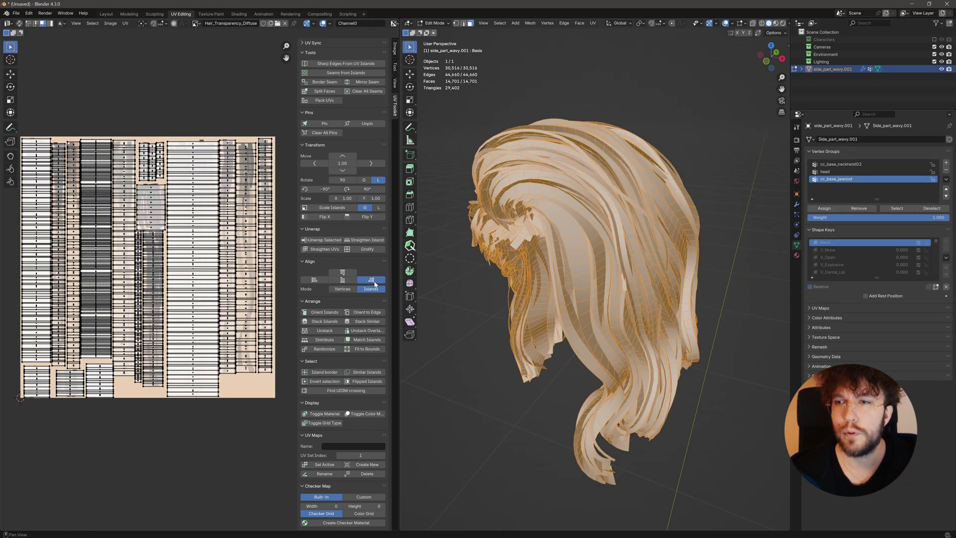
key("alt+a")
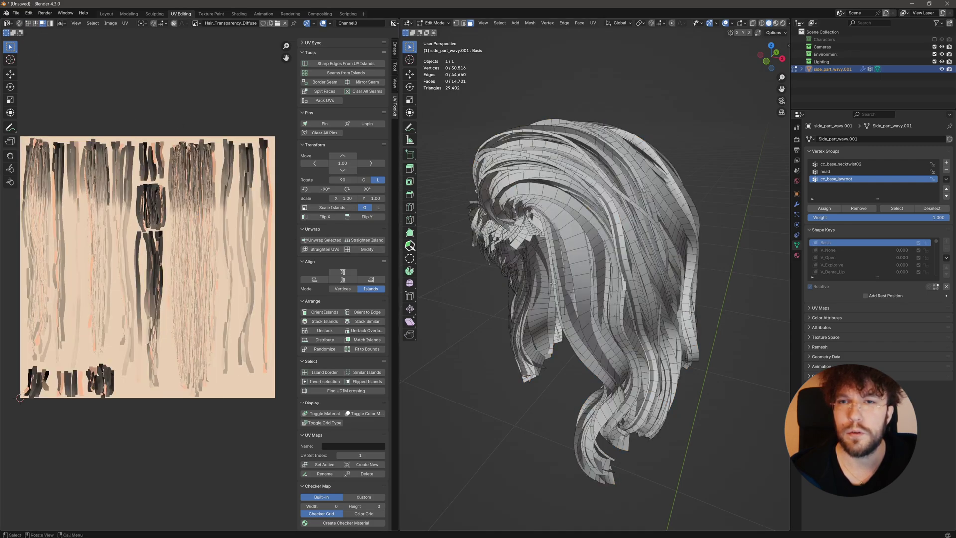
key("a")
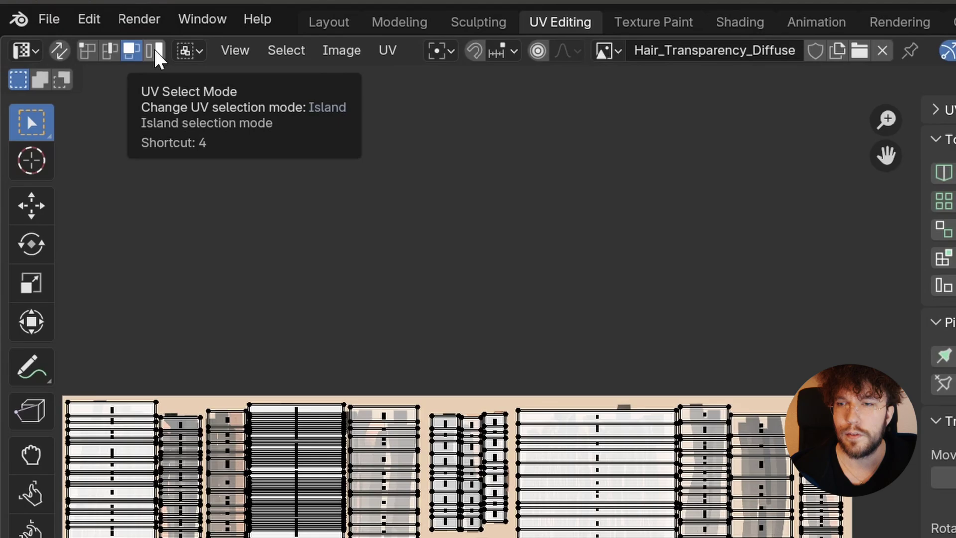
left_click(49, 23)
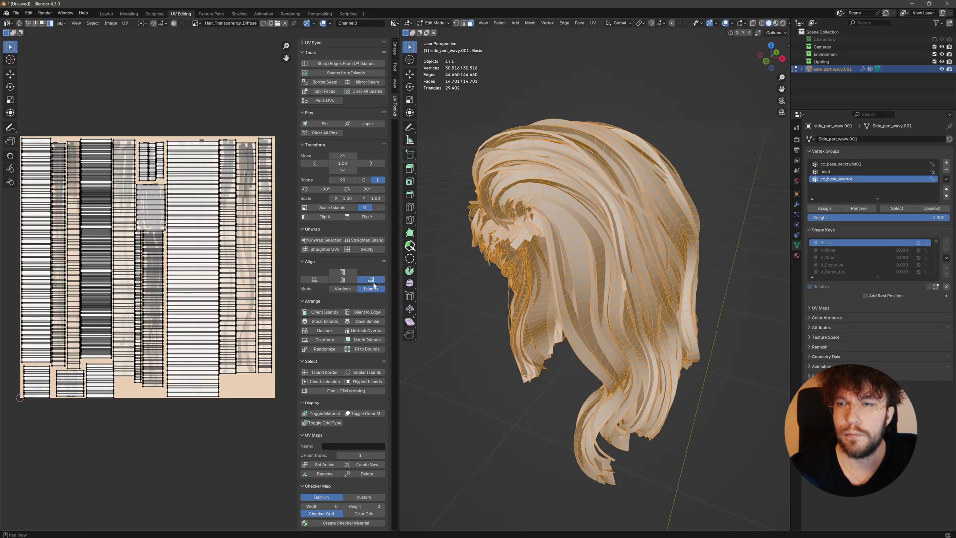
key("a")
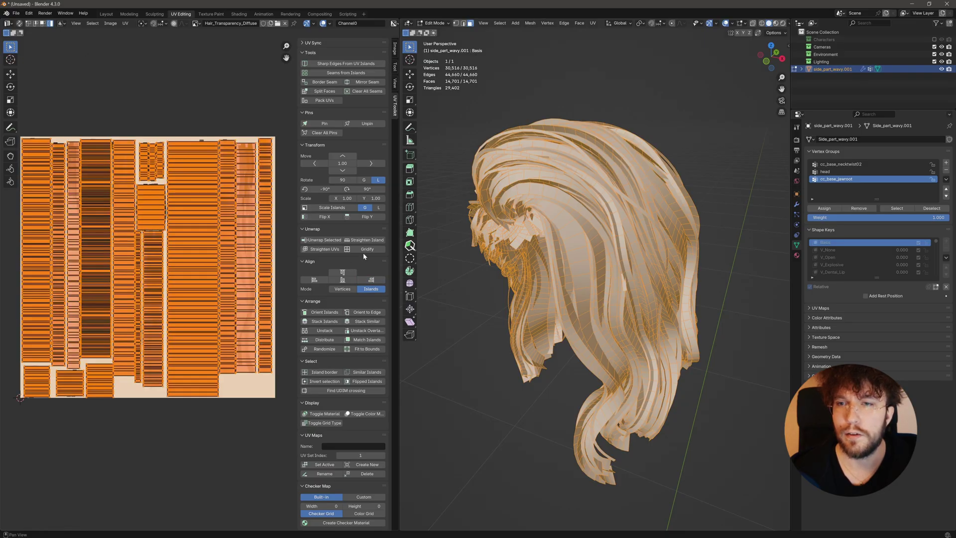
left_click(369, 279)
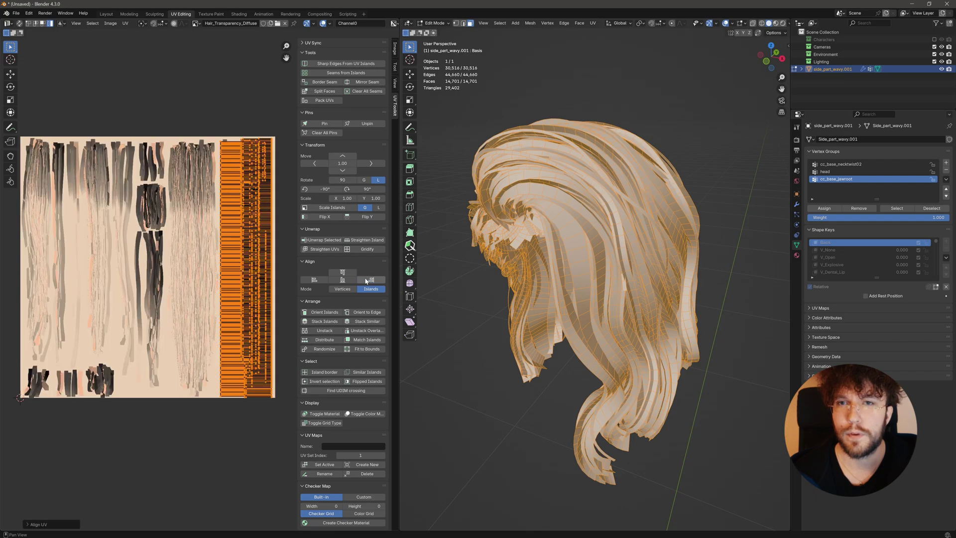
- Select all UV vertices except those on the aligned right edge, delete them, and return to Object Mode
scroll(189, 291, "up", 1)
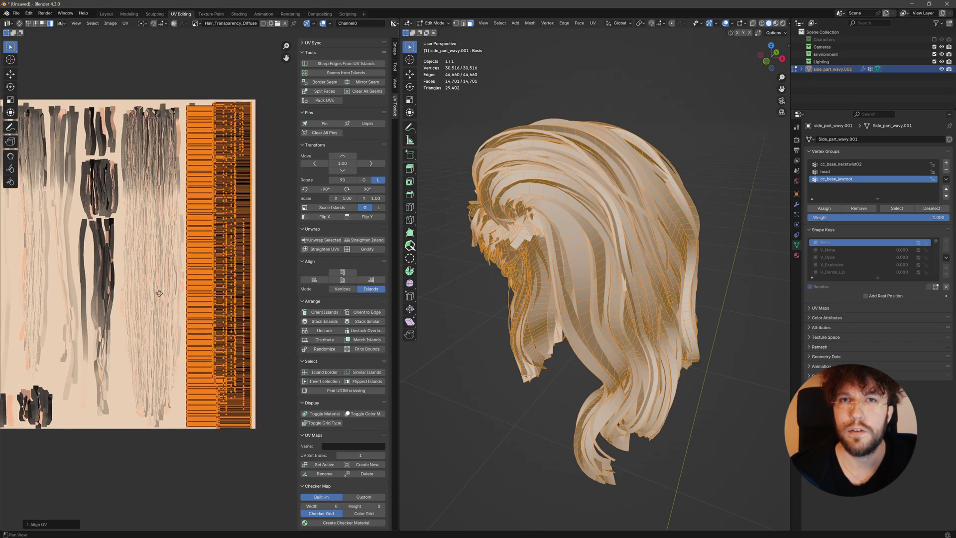
middle_click_drag(196, 291, 153, 294)
left_click(154, 248)
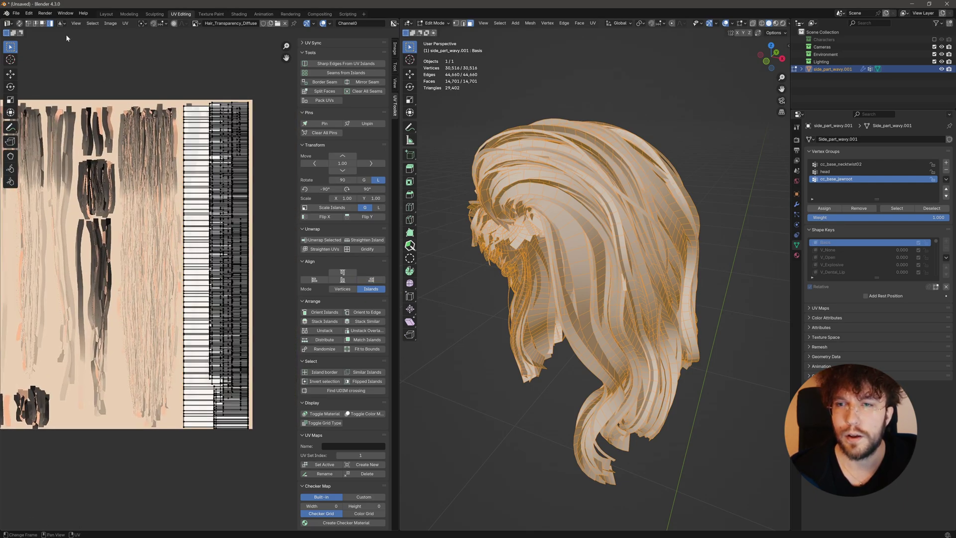
left_click_drag(161, 83, 250, 453)
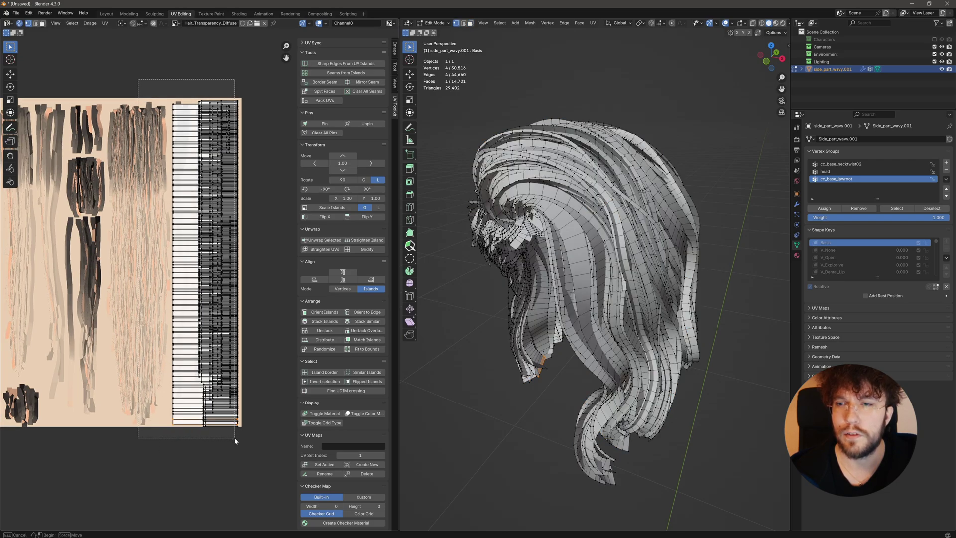
left_click_drag(235, 442, 234, 437)
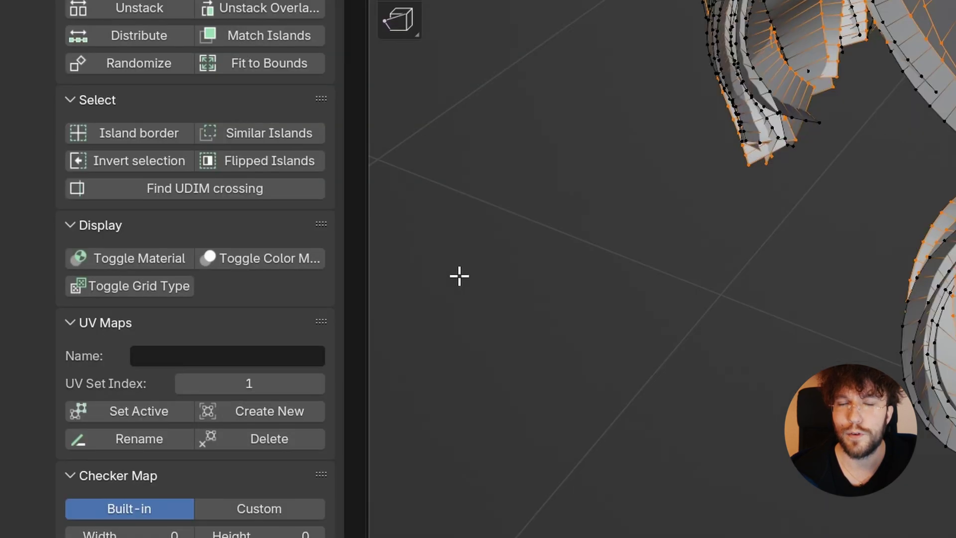
key("x")
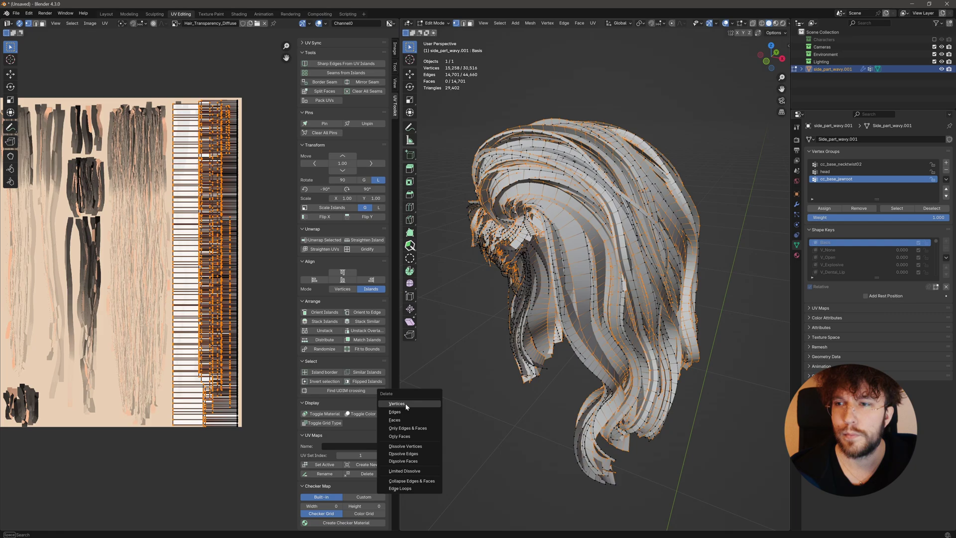
left_click(390, 229)
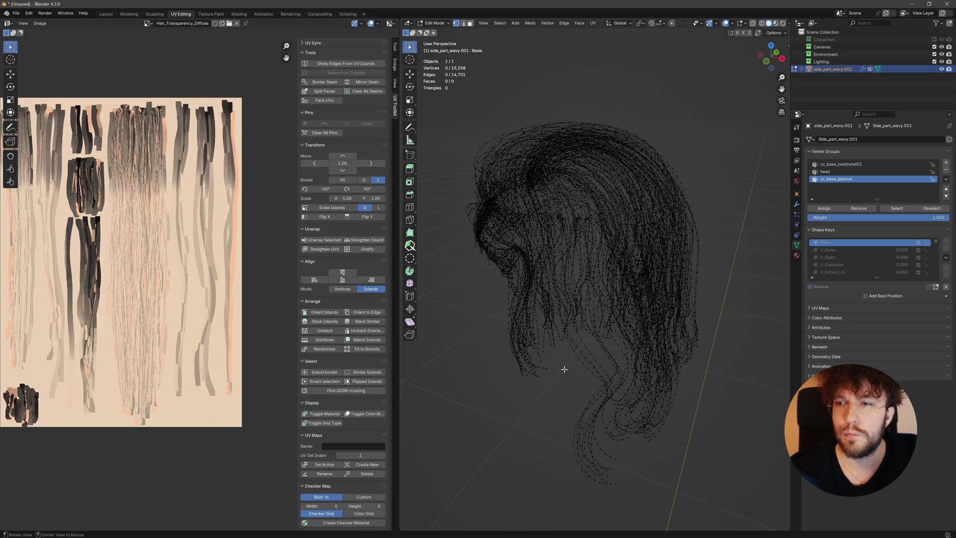
middle_click_drag(564, 370, 583, 357)
key("Tab")
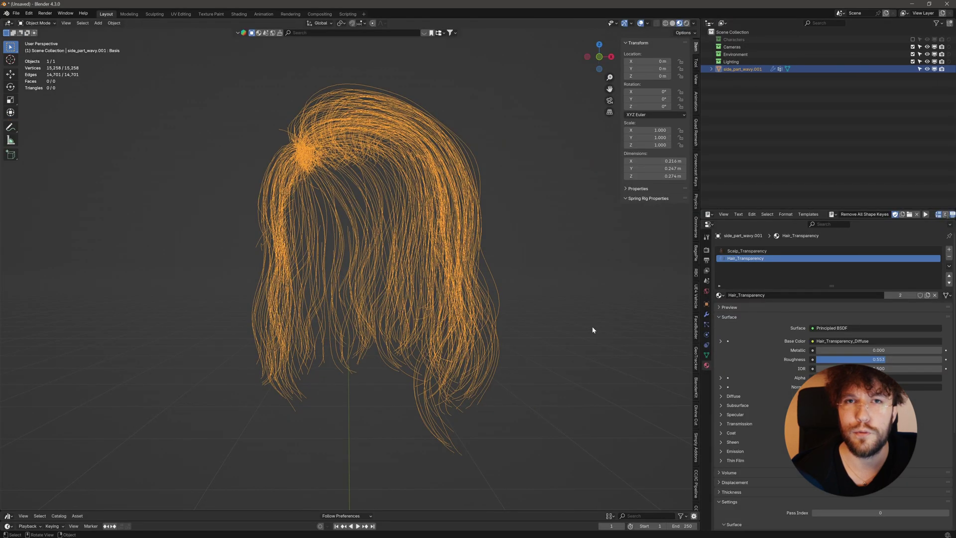
- Select the strand mesh and apply all its transforms: location, rotation and scale
key("alt+a")
mouse_move(560, 322)
middle_mouse_down()
mouse_move(459, 335)
mouse_move(560, 328)
middle_mouse_up()
left_click(446, 268)
scroll(459, 277, "up", 2)
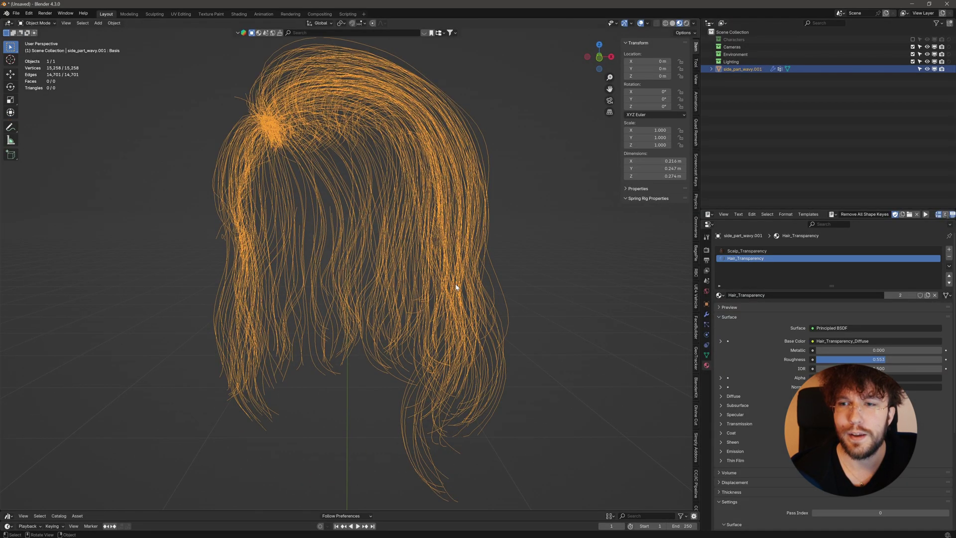
middle_click_drag(468, 290, 467, 309, "shift")
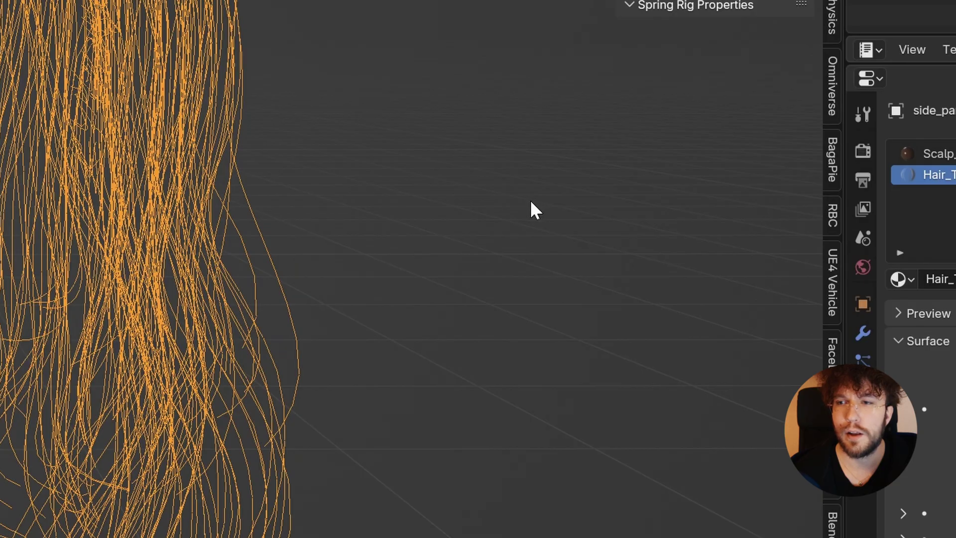
key("ctrl+a")
left_click(593, 270)
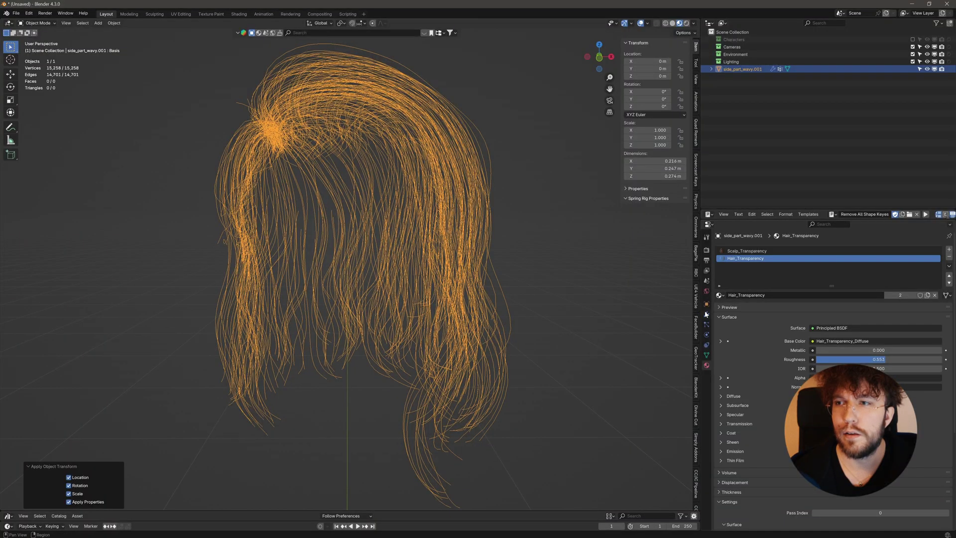
- Convert the strand mesh into a Curve object
left_click(707, 314)
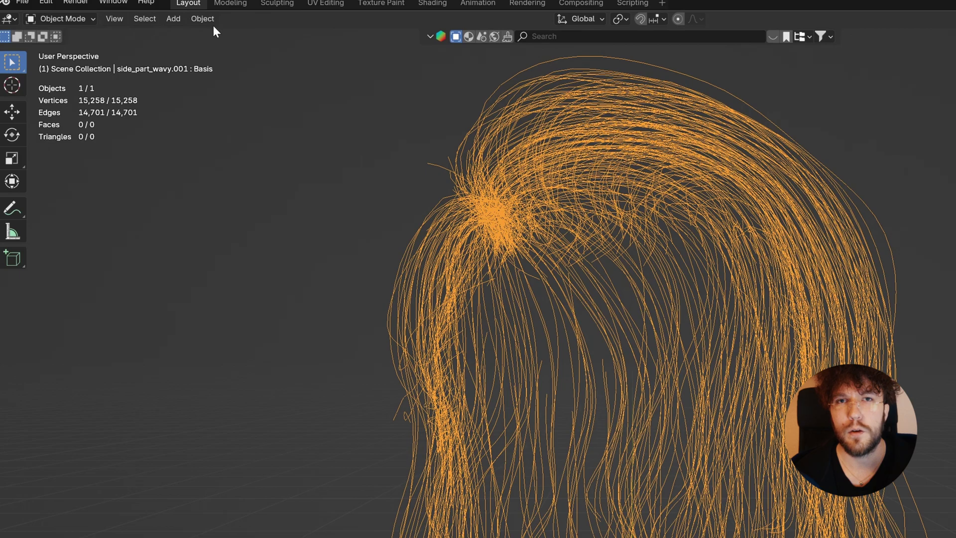
left_click(115, 23)
mouse_move(262, 425)
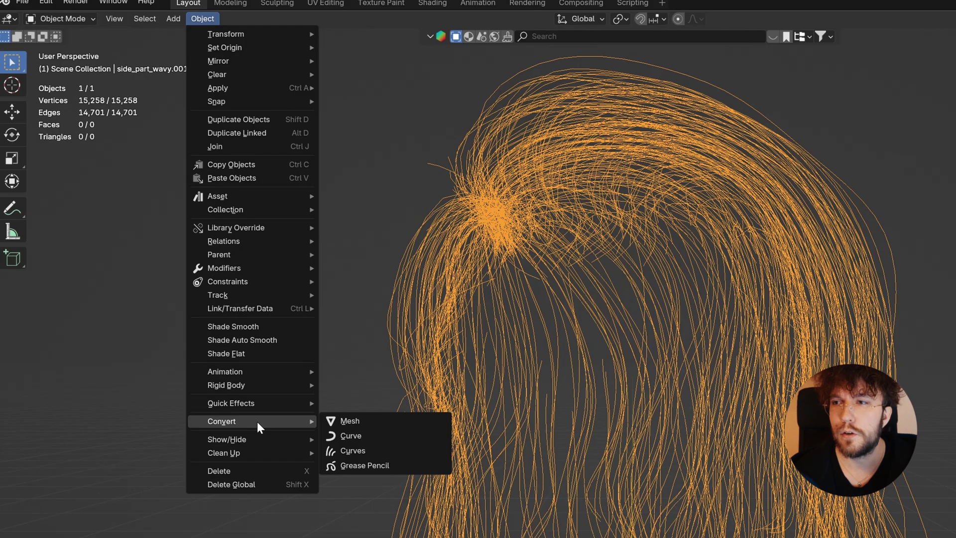
left_click(351, 437)
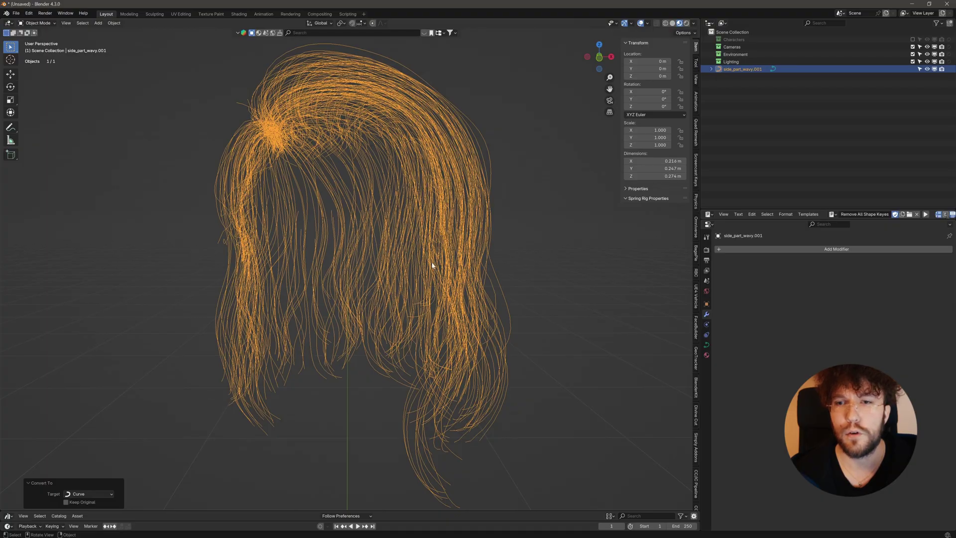
- Add a Duplicate Hair Curves modifier to the converted hair curves
left_click(738, 249)
mouse_move(753, 278)
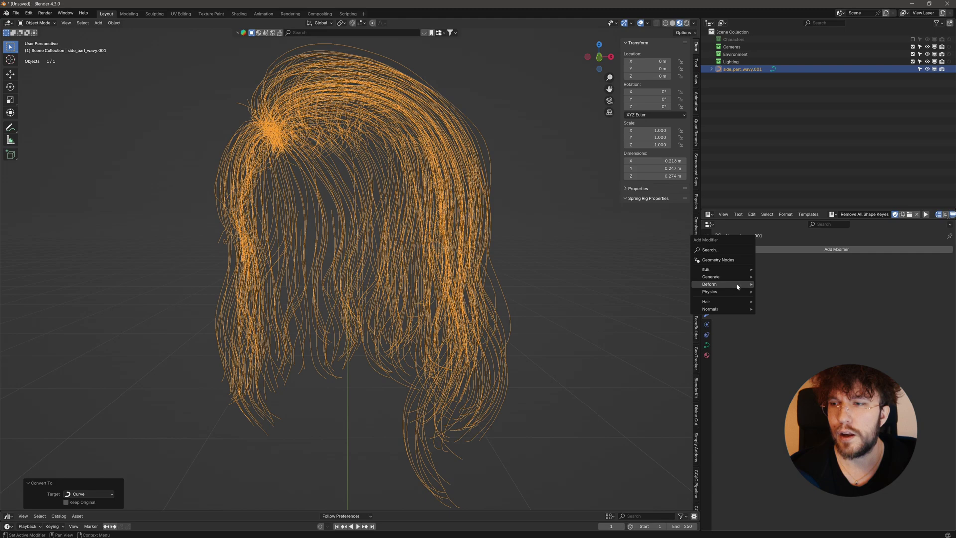
mouse_move(722, 299)
mouse_move(778, 367)
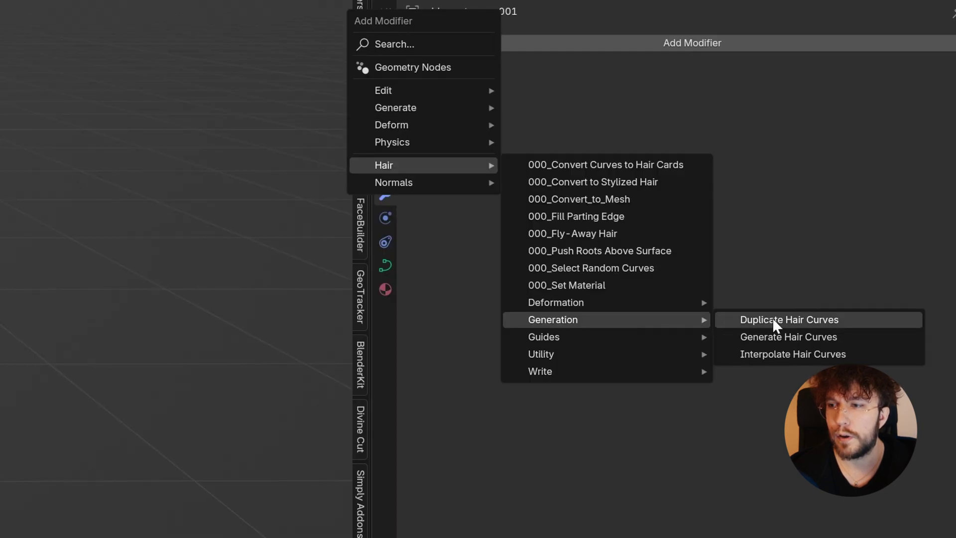
left_click(871, 368)
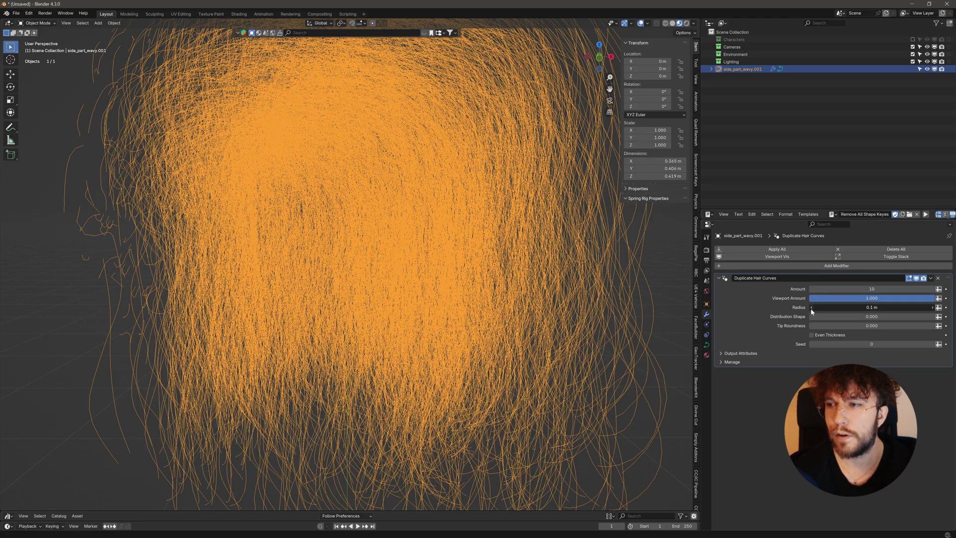
- Try duplicate radii of 0.01 m and 0.005 m, and settle on a Radius of 0.008 m
left_click_drag(811, 309, 785, 309)
left_click(811, 309)
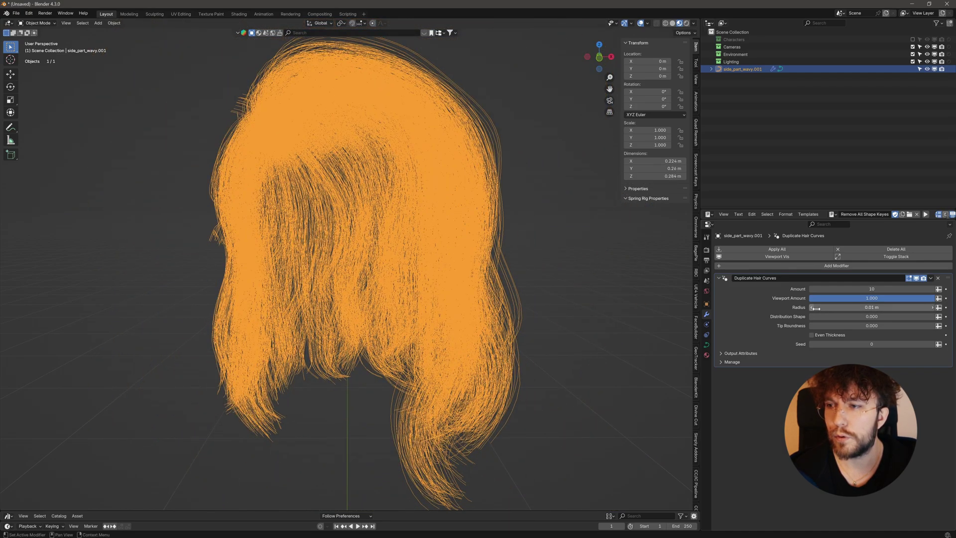
left_click(834, 310)
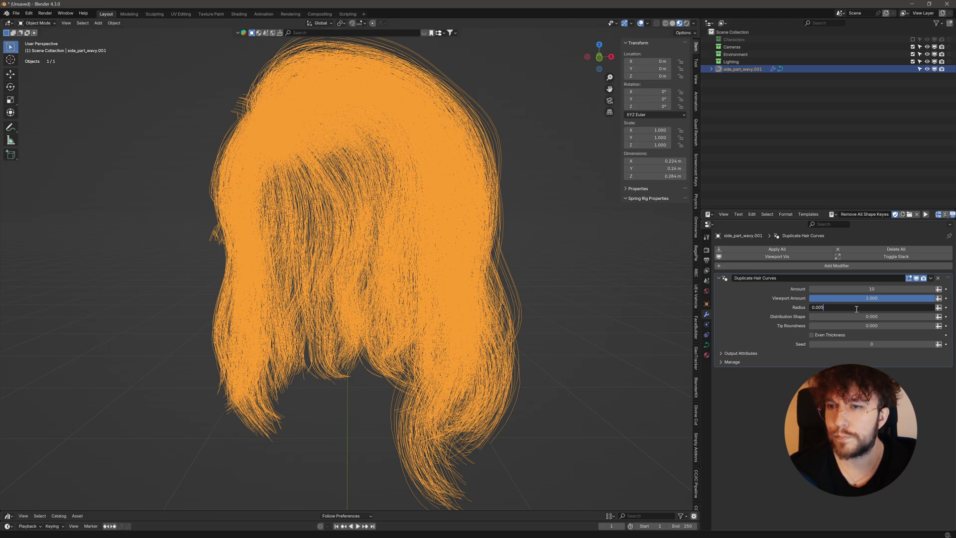
type("0.005")
key("Return")
middle_click_drag(614, 372, 562, 358)
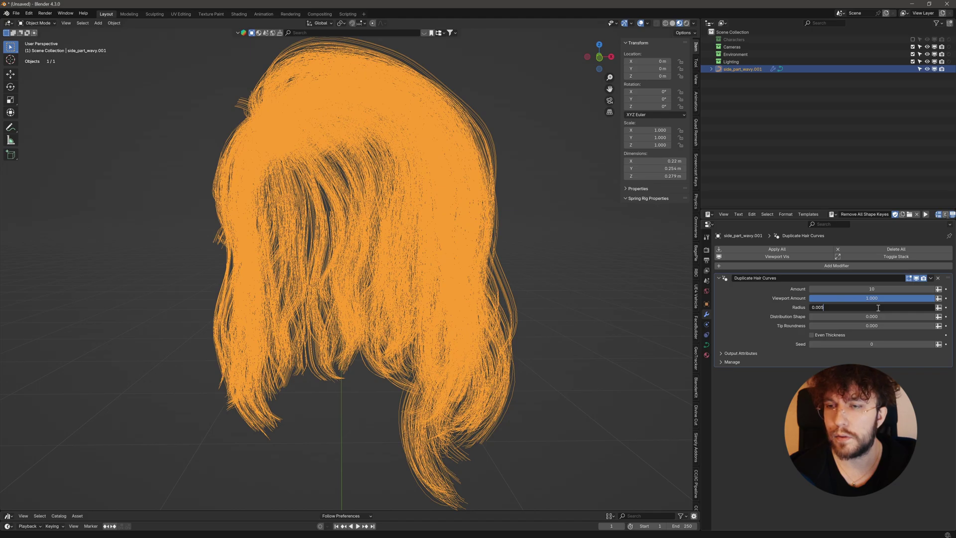
key("Return")
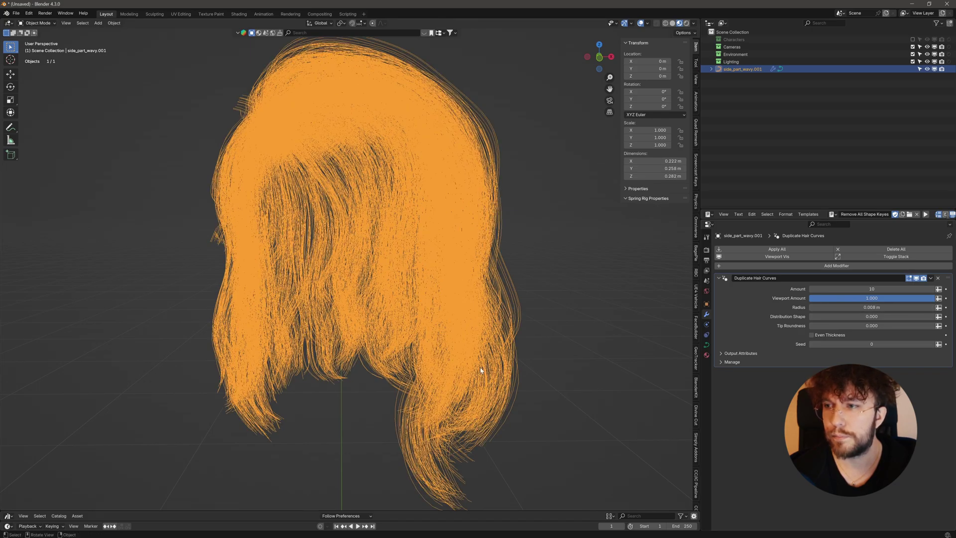
- Adjust the modifier's Tip Roundness to about 0.55 and deselect the hair to inspect the strands
middle_click_drag(374, 364, 401, 327)
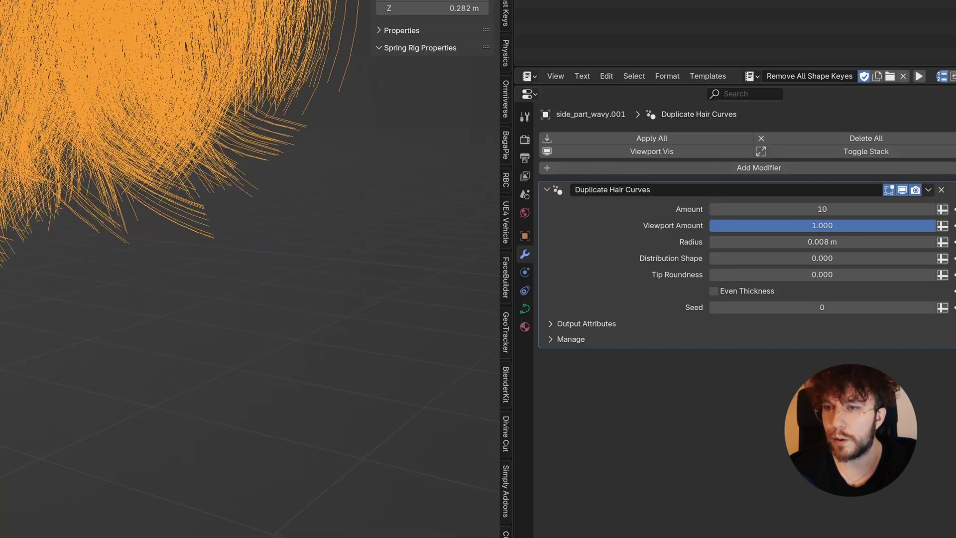
left_click_drag(794, 275, 904, 275)
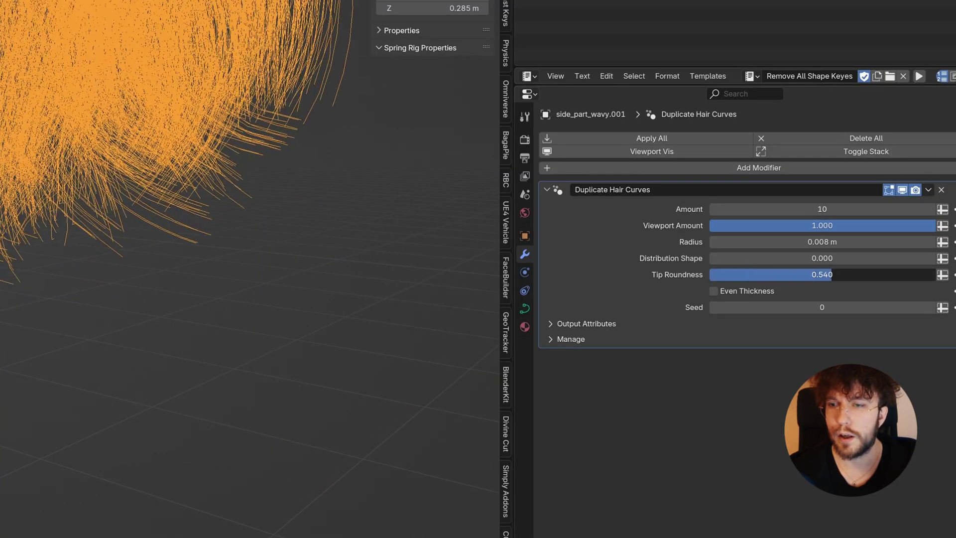
left_click_drag(917, 326, 862, 325)
middle_click_drag(386, 323, 398, 295)
scroll(370, 414, "down", 6)
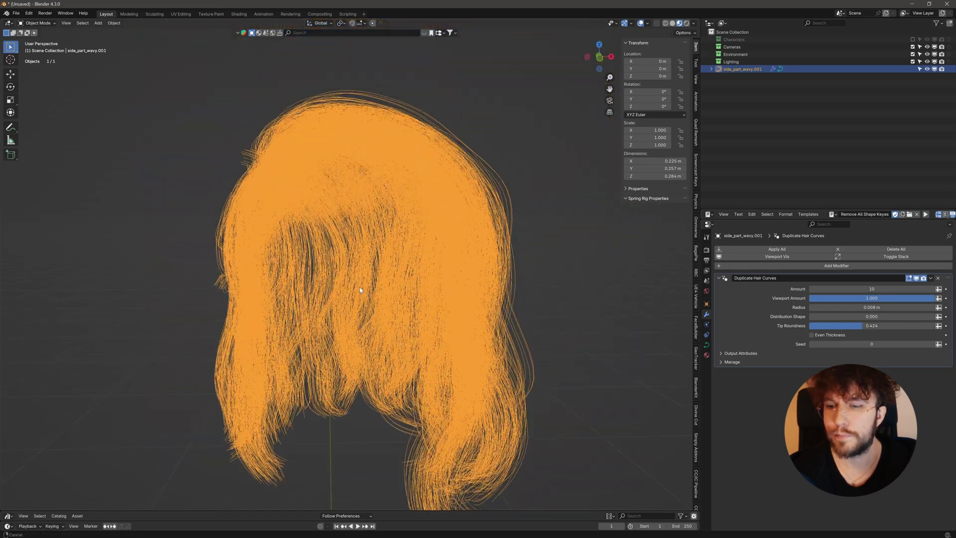
left_click_drag(856, 326, 880, 328)
left_click(543, 378)
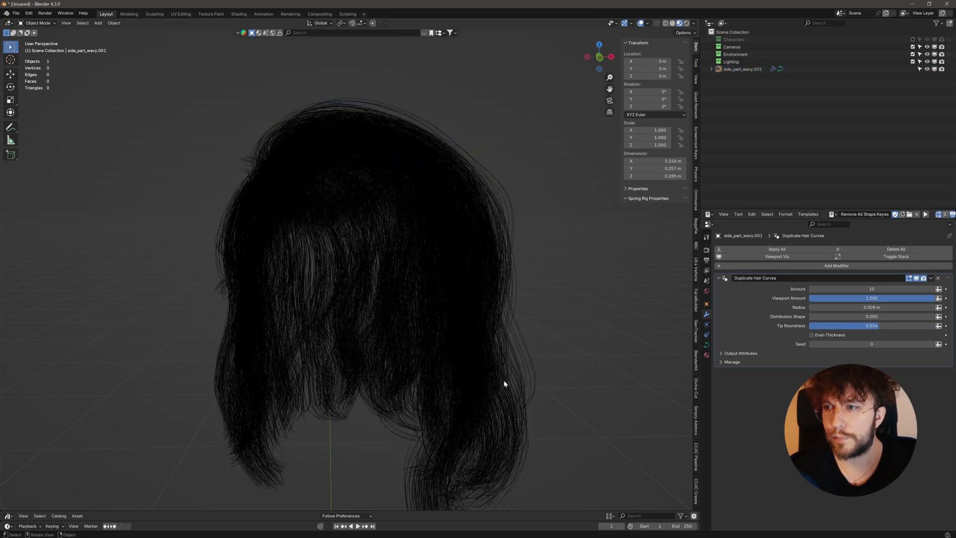
mouse_move(504, 381)
middle_mouse_down()
mouse_move(390, 394)
mouse_move(489, 390)
middle_mouse_up()
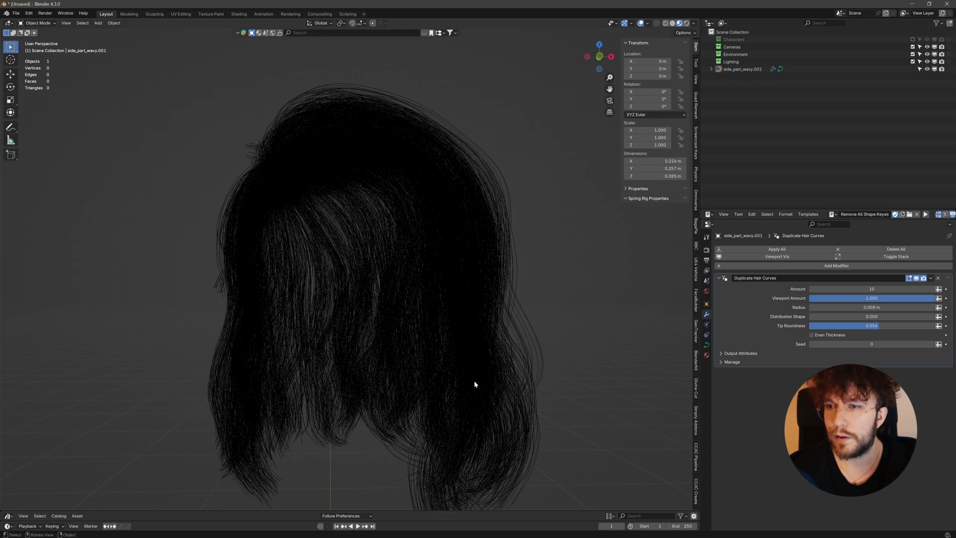
- Select the hair, set the Duplicate Hair Curves Amount to 15, and deselect it to check the density
left_click(475, 384)
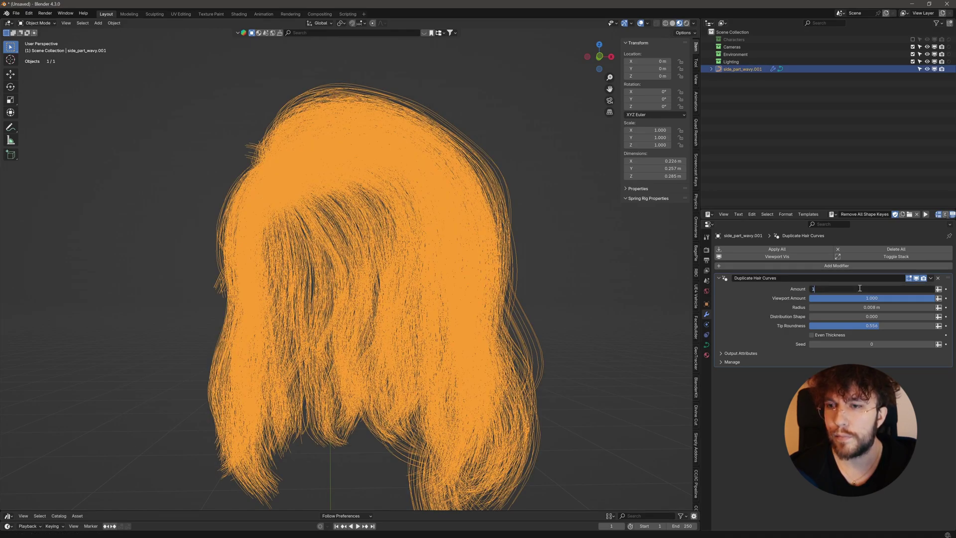
type("5")
key("Return")
left_click(592, 350)
middle_click_drag(525, 398, 404, 402)
scroll(404, 402, "down", 1)
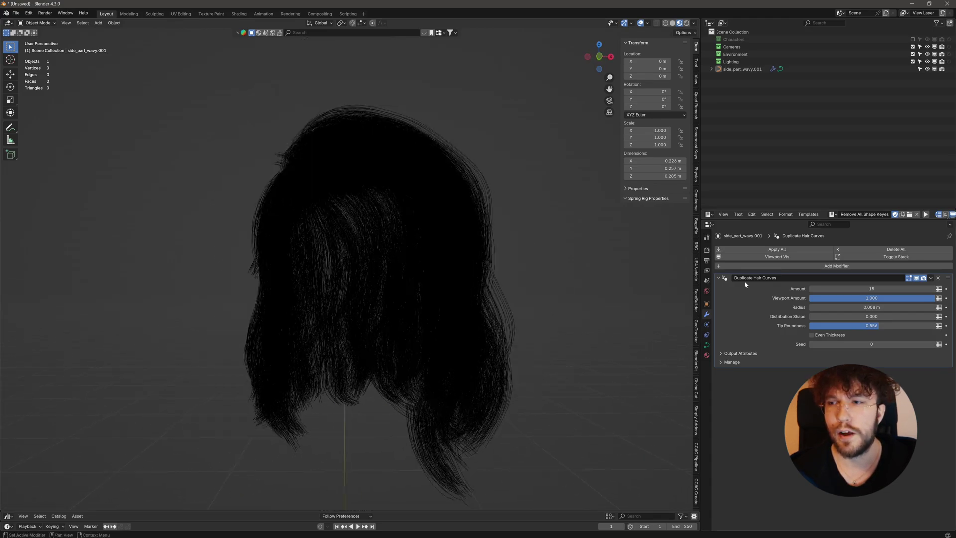
- Re-enter the Duplicate Hair Curves Amount, then add a Hair Curves Noise modifier beneath it
left_click(719, 279)
left_click(719, 279)
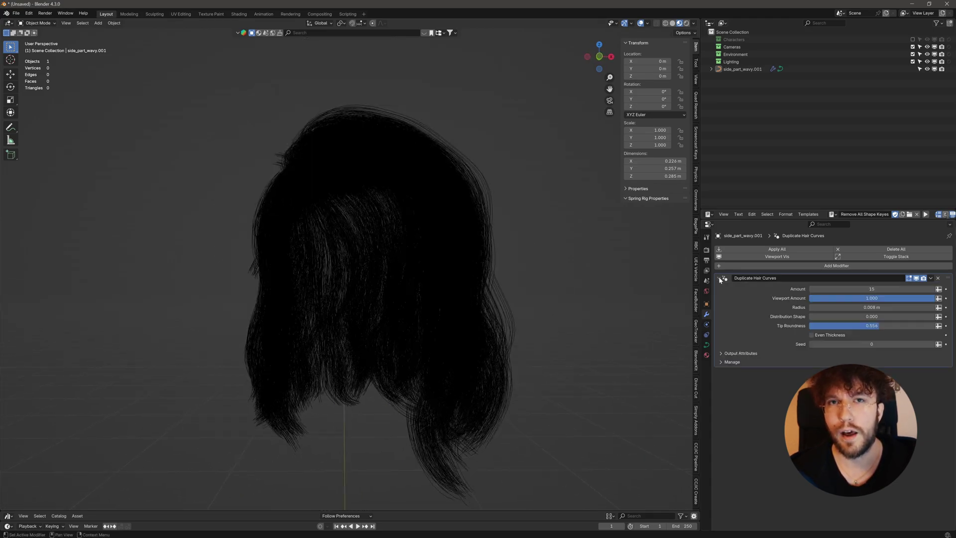
double_click(850, 292)
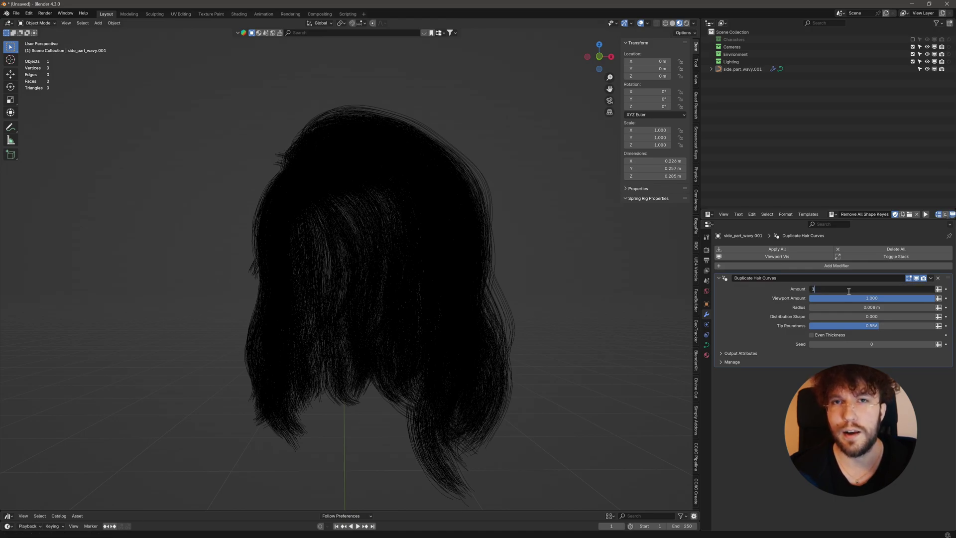
key("Return")
left_click(730, 266)
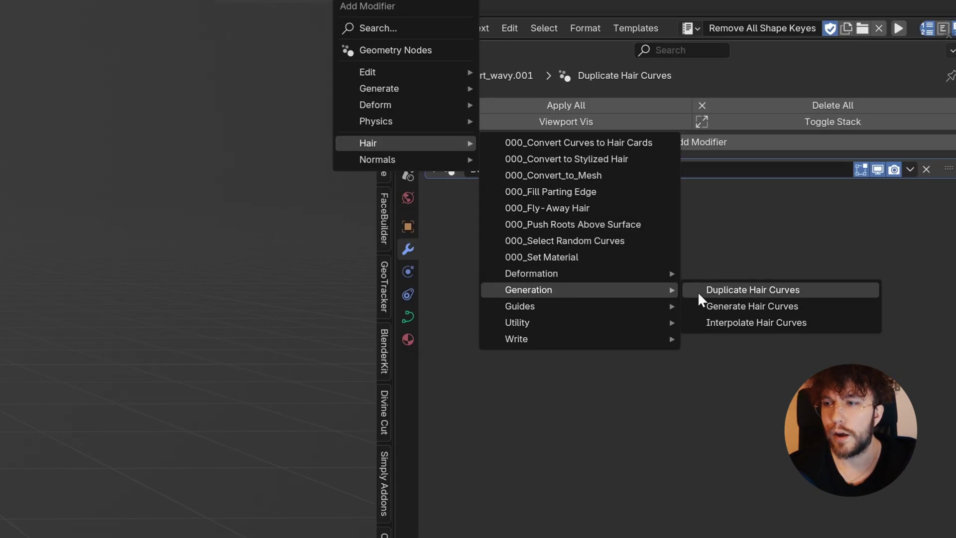
mouse_move(817, 324)
left_click(773, 323)
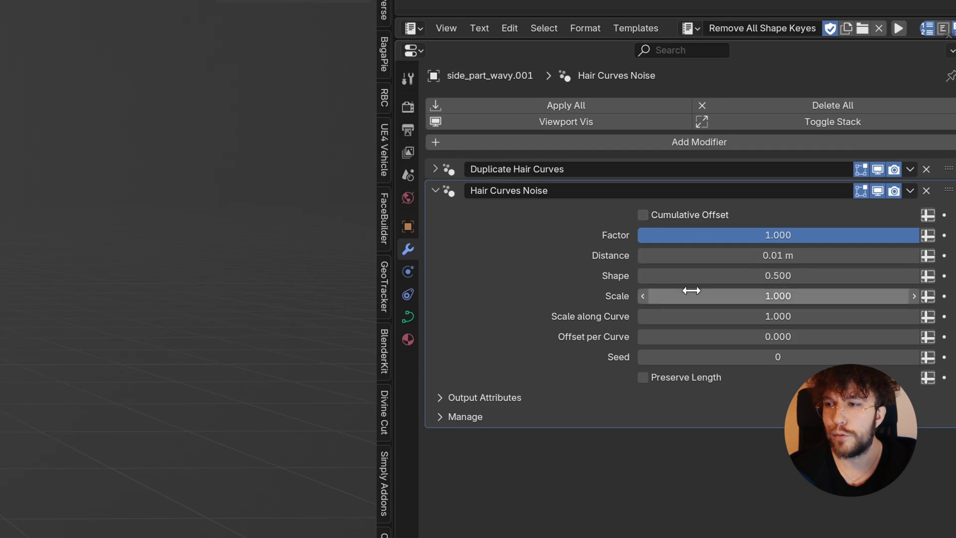
- Set the noise Distance to 0.08 m, Shape to -0.04 and Scale to 7.11, enable Preserve Length, and lower the Factor to about 0.09
left_click_drag(690, 295, 741, 296)
mouse_move(740, 256)
left_mouse_down()
mouse_move(767, 256)
mouse_move(741, 255)
left_mouse_up()
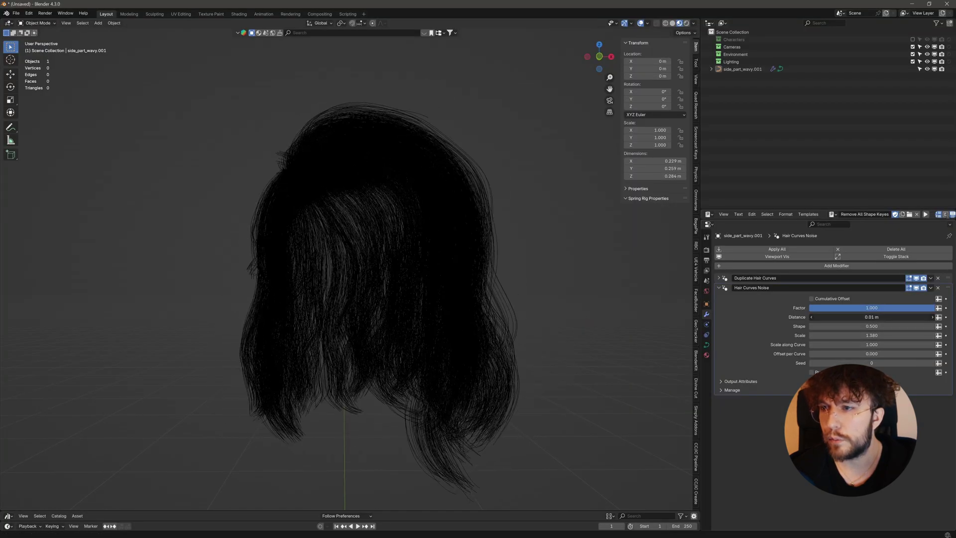
left_click_drag(887, 327, 929, 335)
left_click(811, 372)
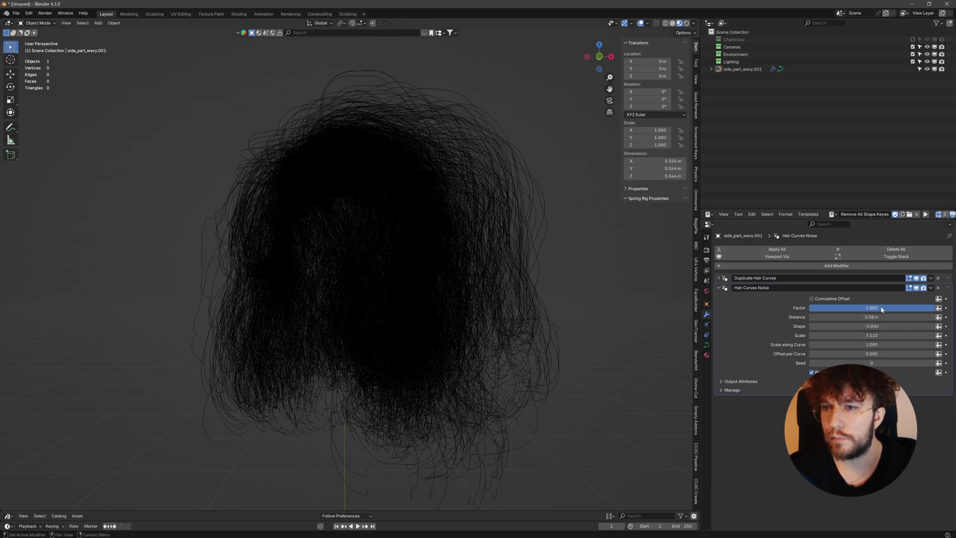
left_click_drag(882, 308, 771, 309)
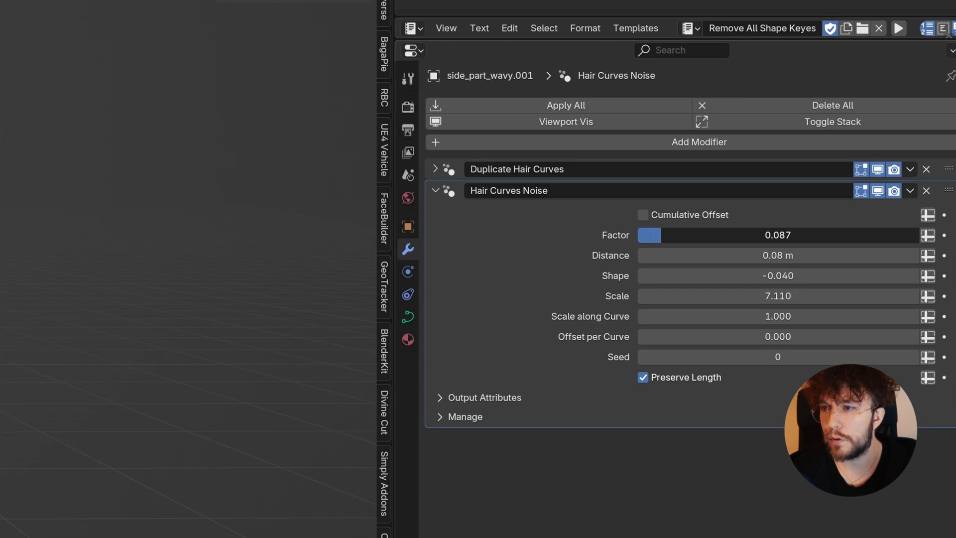
left_click(582, 184)
- Add a Frizz Hair Curves modifier after Hair Curves Noise
left_click(648, 142)
mouse_move(642, 126)
mouse_move(767, 257)
left_click(629, 289)
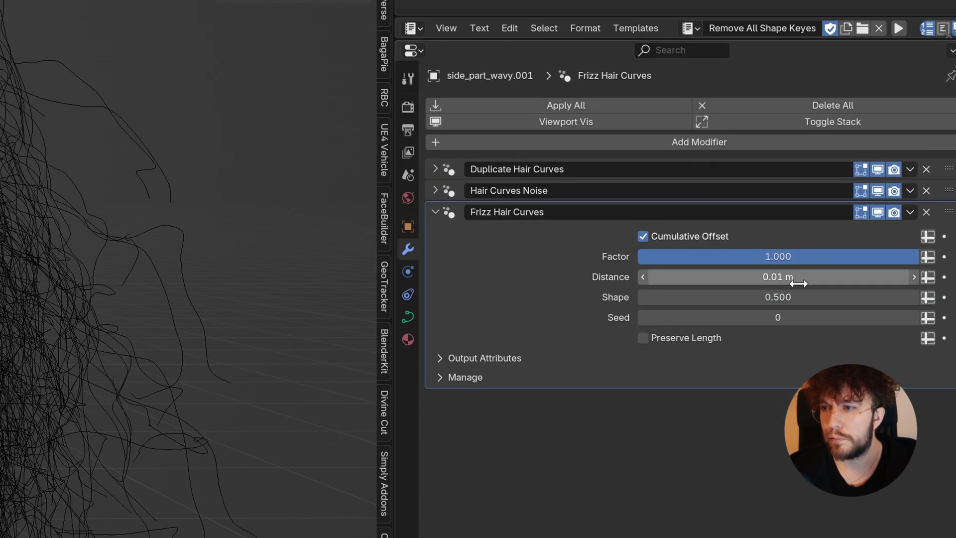
- Set the frizz Distance to 0.02 m, adjust Shape and Factor, toggle Preserve Length and Cumulative Offset, and compare the hair with the modifier off and on
left_click_drag(820, 278, 867, 300)
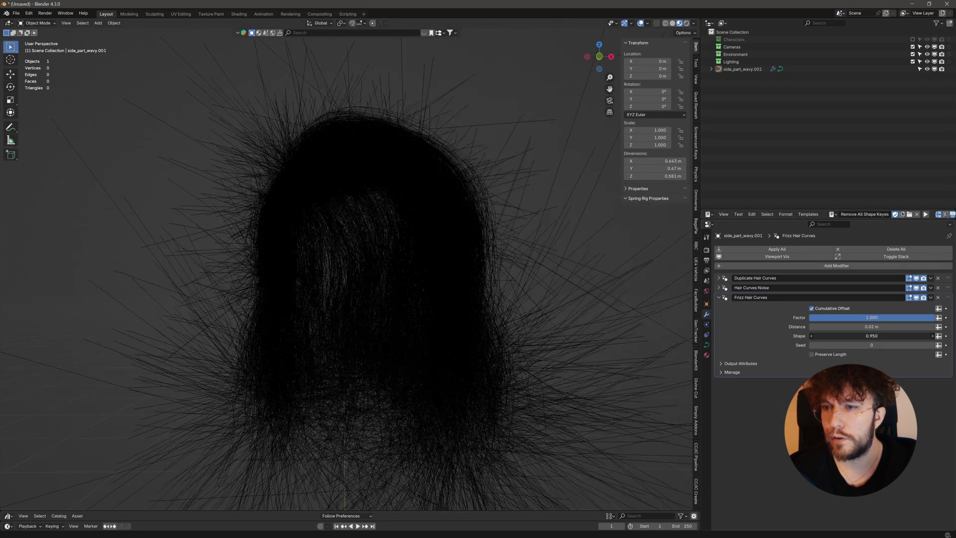
mouse_move(857, 336)
left_mouse_down()
mouse_move(842, 336)
mouse_move(837, 318)
mouse_move(817, 317)
mouse_move(844, 319)
mouse_move(833, 319)
left_mouse_up()
left_click(835, 355)
left_click(832, 308)
left_click(719, 298)
left_click(916, 298)
left_click(916, 298)
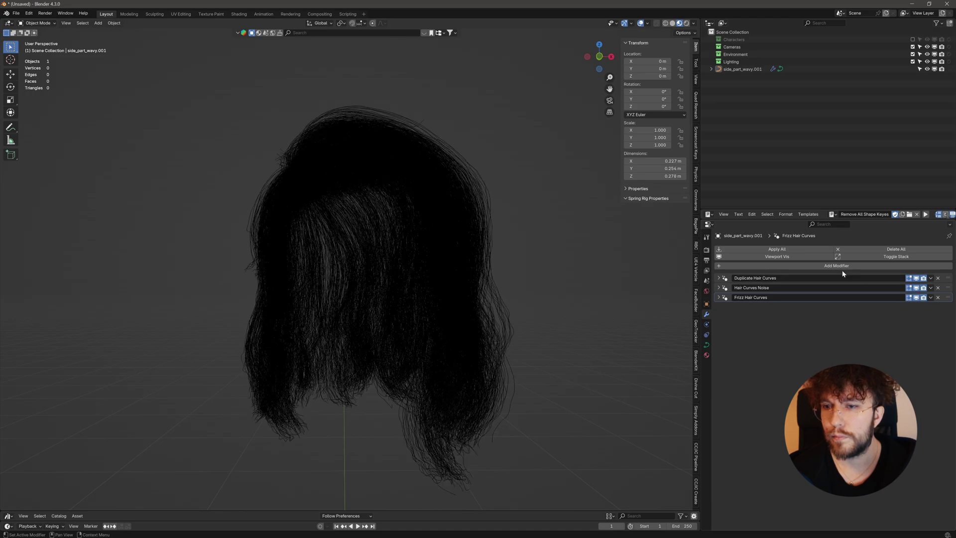
- Add a Smooth Hair Curves modifier after Frizz Hair Curves
left_click(842, 270)
mouse_move(801, 259)
mouse_move(876, 318)
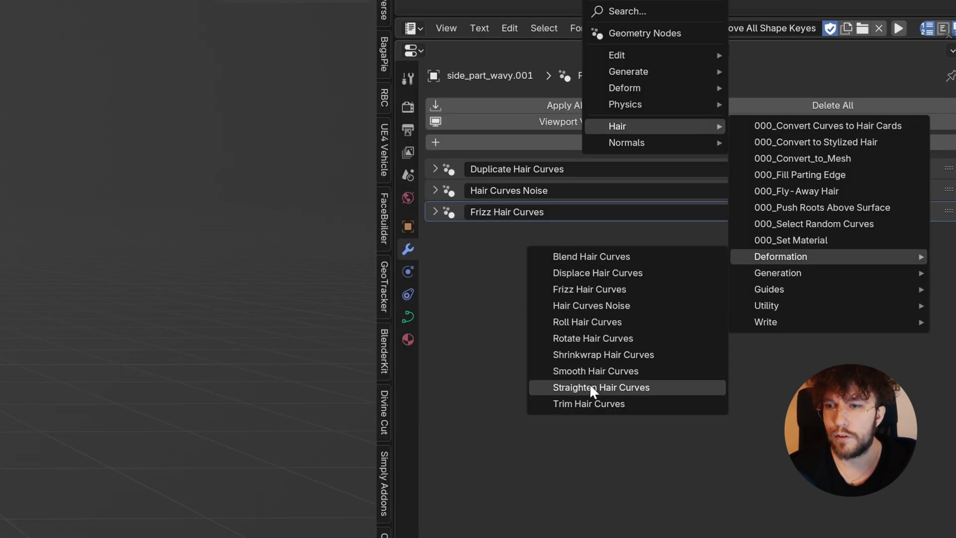
left_click(584, 373)
- Enable Preserve Length for the smoothing, set Amount to about 0.08 and Weight to about 0.59, adjust Shape, and compare its viewport effect
left_click(666, 360)
left_click_drag(777, 258, 499, 258)
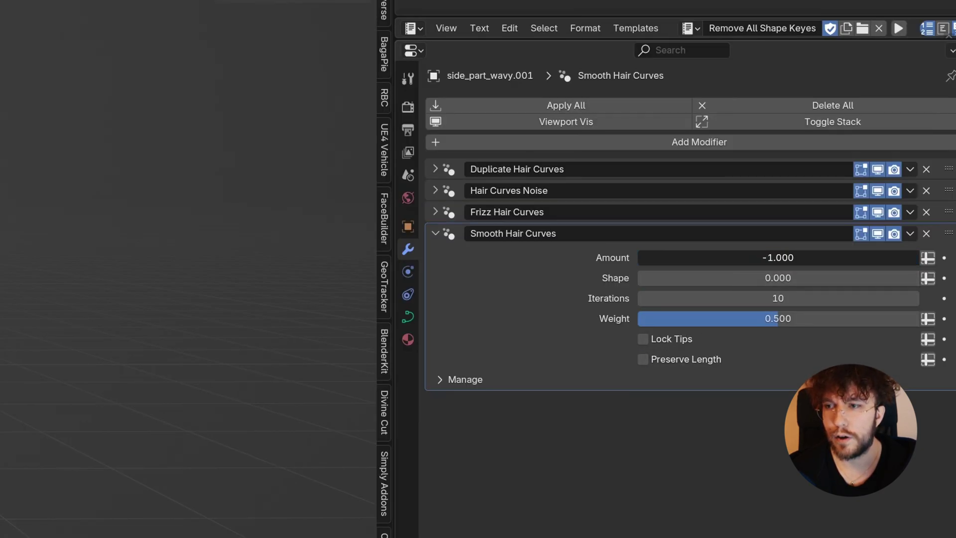
left_click_drag(867, 318, 879, 347)
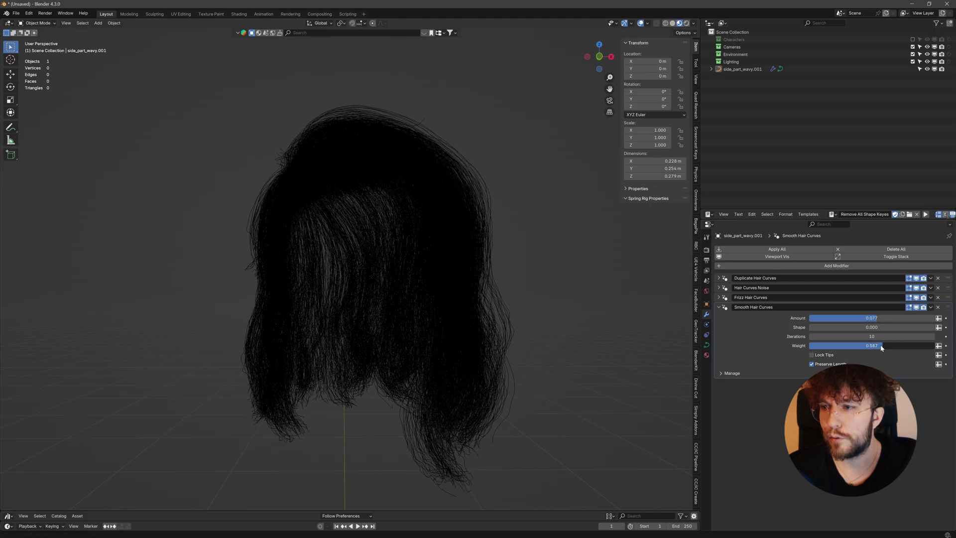
left_click_drag(877, 327, 918, 307)
left_click(719, 308)
left_click(917, 307)
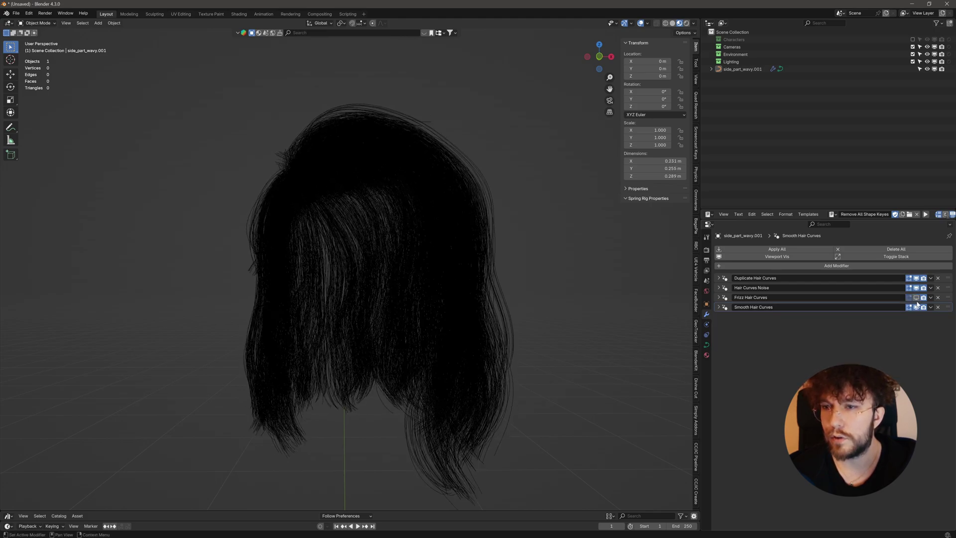
- Add a second Duplicate Hair Curves modifier at the end of the modifier stack
left_click(734, 265)
mouse_move(745, 231)
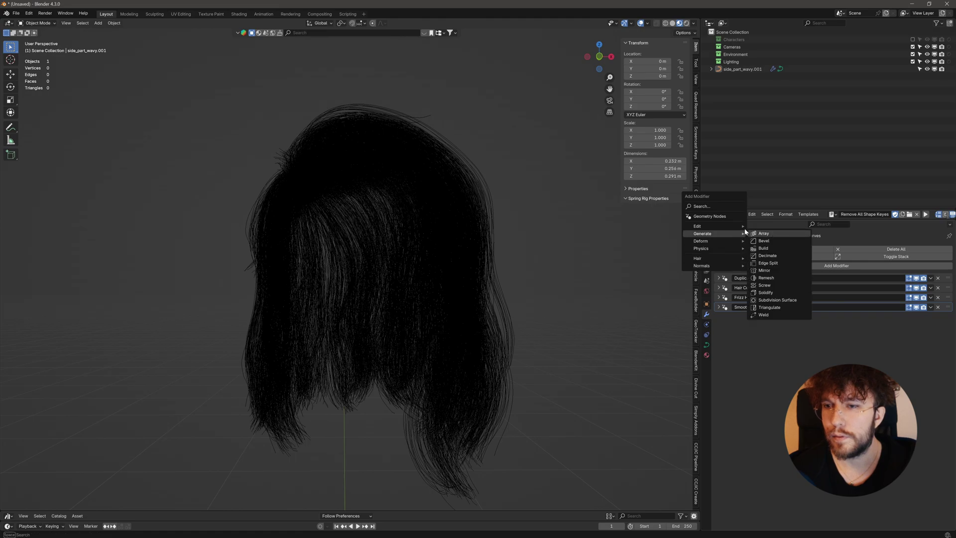
mouse_move(718, 258)
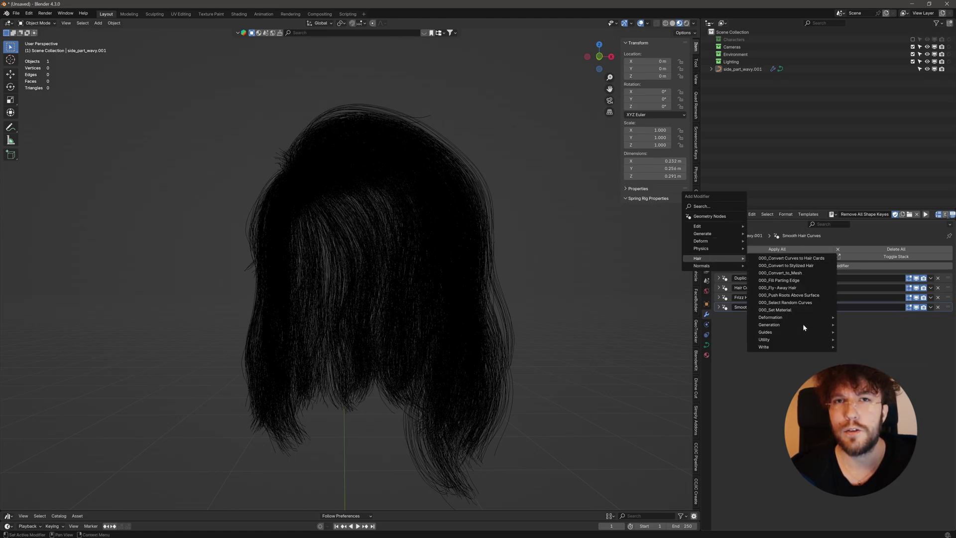
mouse_move(803, 324)
left_click(869, 325)
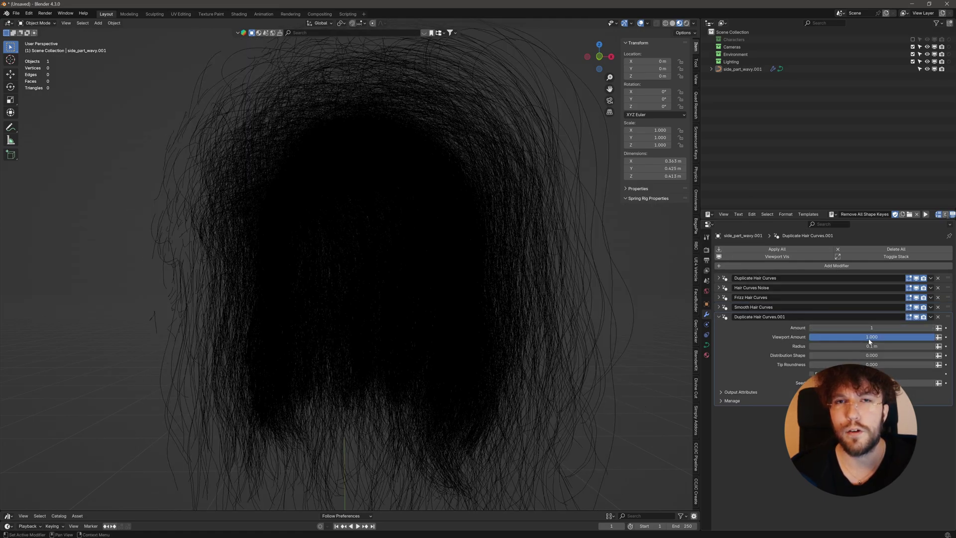
- Set the second Duplicate Hair Curves modifier's Radius to 0.01 m and Tip Roundness to about 0.63
left_click_drag(871, 347, 822, 346)
left_click(932, 347)
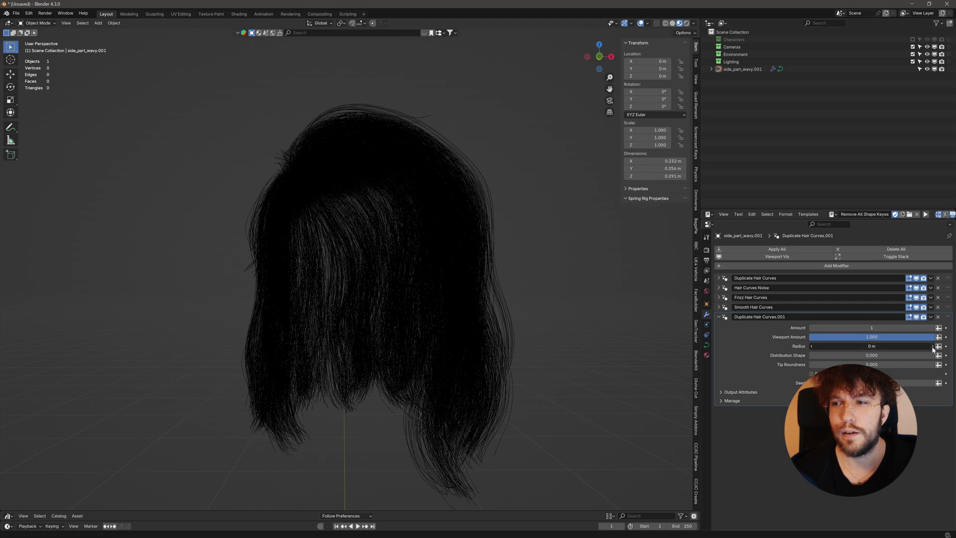
left_click(932, 346)
mouse_move(517, 369)
middle_mouse_down()
mouse_move(463, 374)
mouse_move(474, 391)
mouse_move(518, 367)
middle_mouse_up()
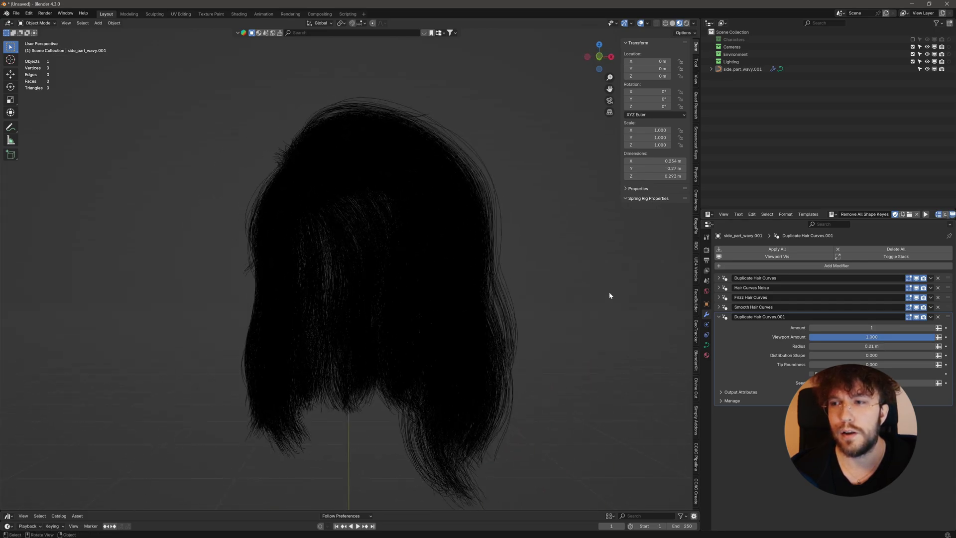
mouse_move(503, 333)
middle_mouse_down()
mouse_move(448, 336)
mouse_move(503, 335)
middle_mouse_up()
left_click_drag(842, 365, 888, 365)
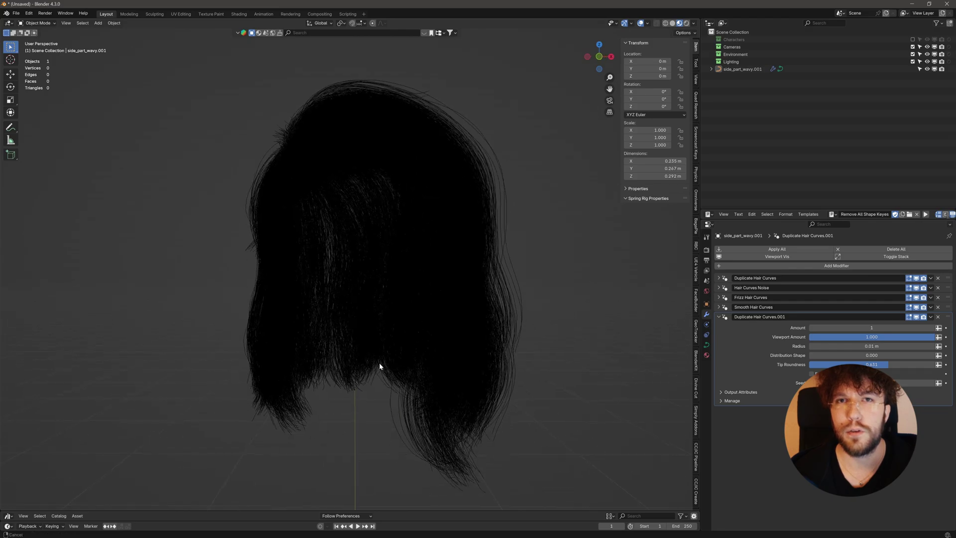
- Select and deselect the hair to inspect the thickened strands
left_click(380, 367)
left_click(555, 374)
left_click(745, 70)
left_click(569, 311)
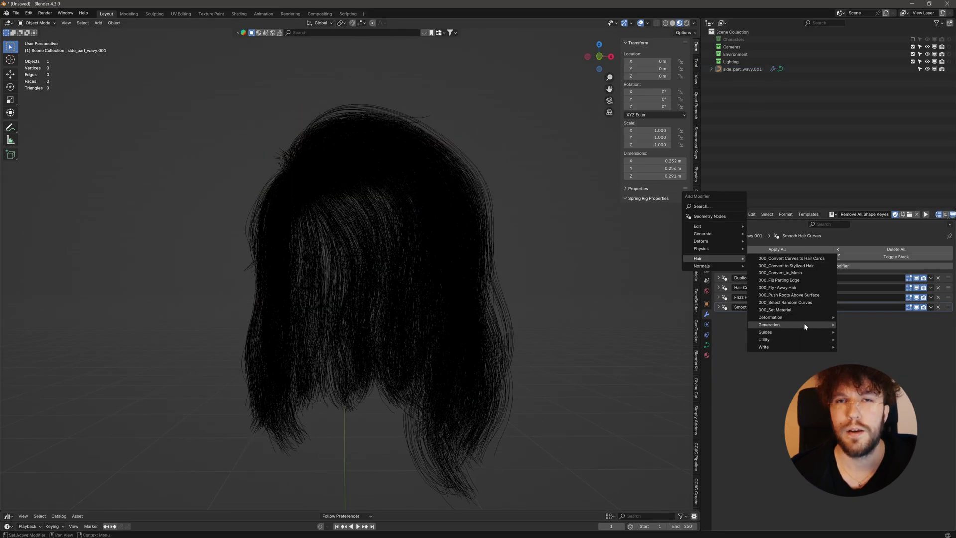
- Add Duplicate Hair Curves again after Smooth Hair Curves, with Amount 1 and Radius 0.01 m
mouse_move(805, 325)
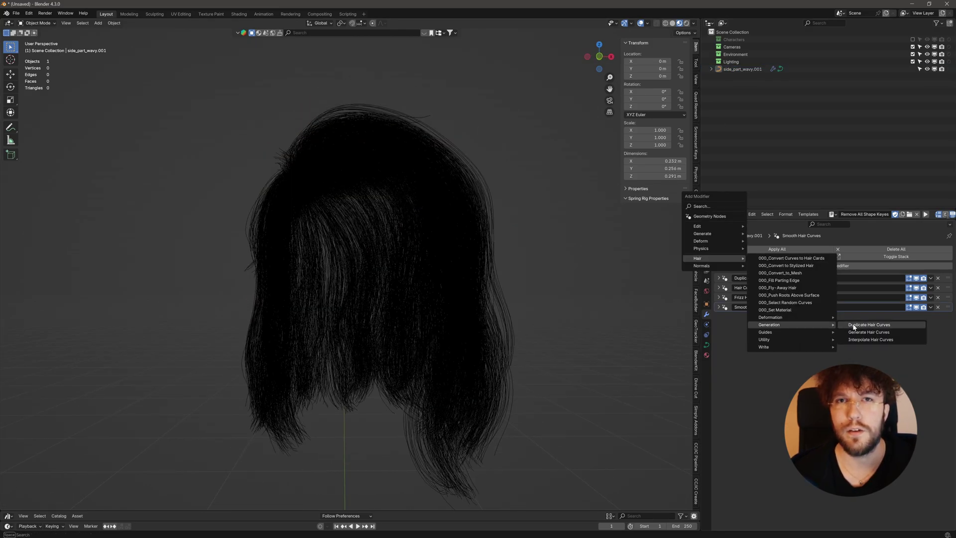
left_click(869, 324)
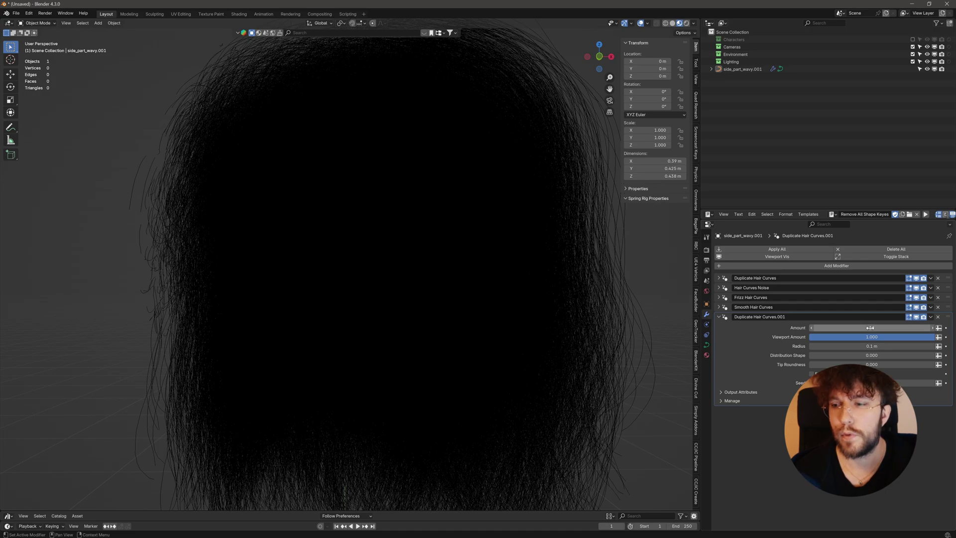
left_click(871, 328)
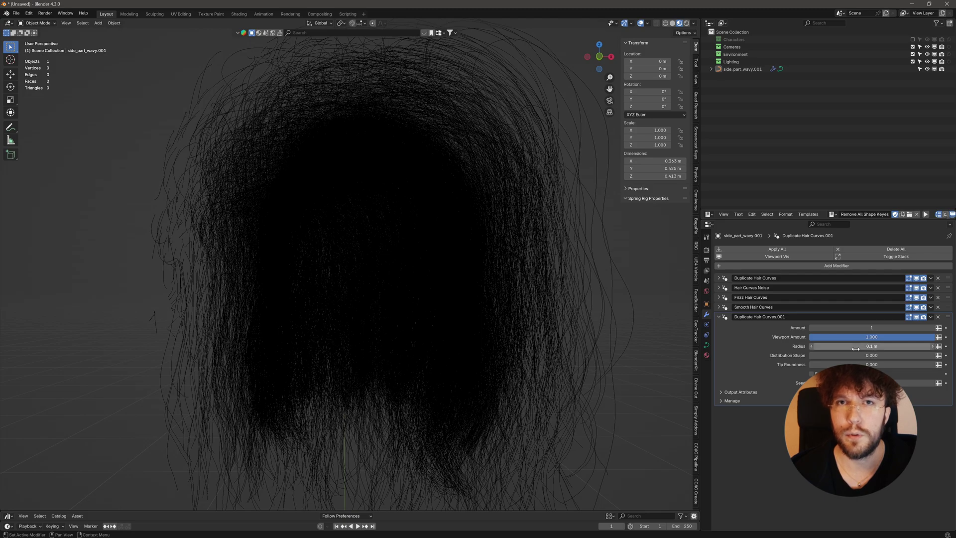
left_click_drag(872, 347, 825, 346)
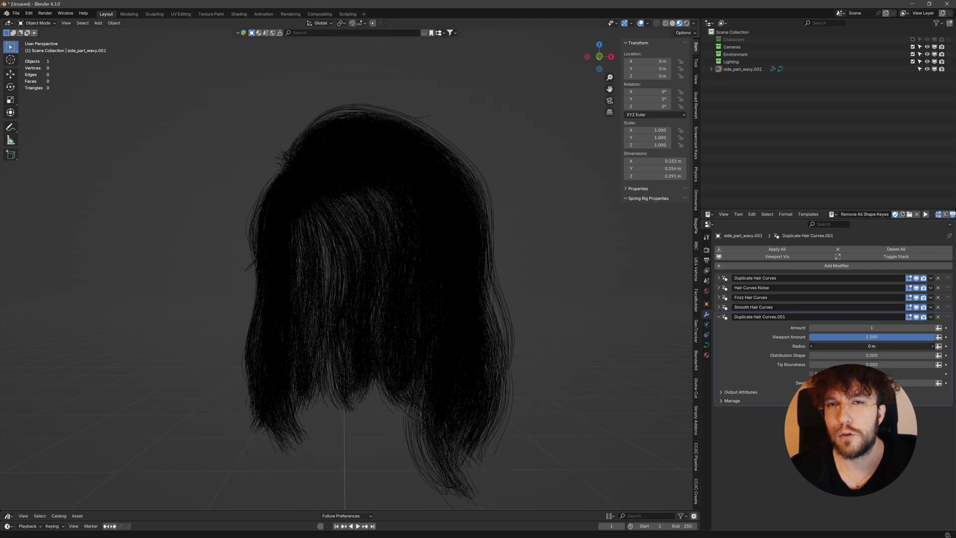
left_click(933, 347)
- Add a Redistribute Curve Points modifier and move it directly above Smooth Hair Curves in the stack
mouse_move(755, 272)
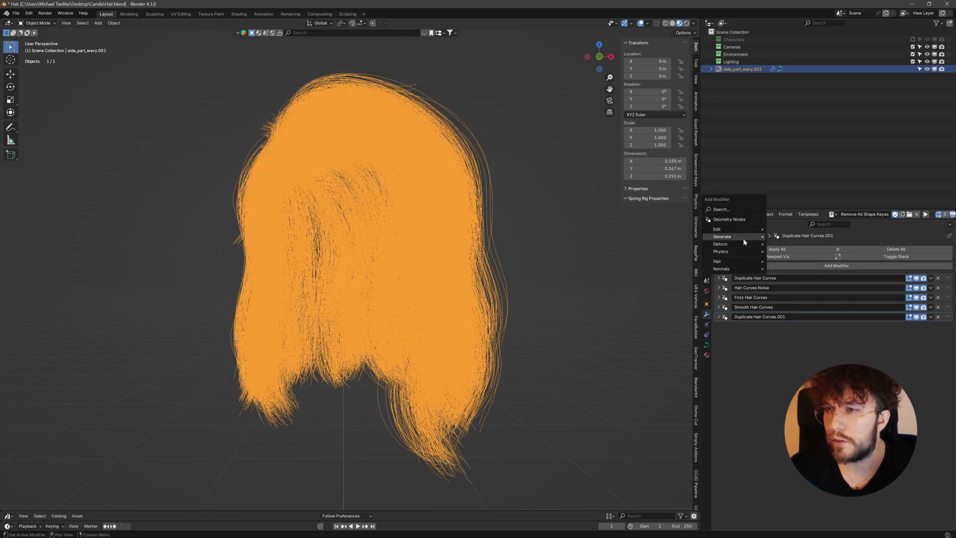
mouse_move(744, 241)
mouse_move(734, 263)
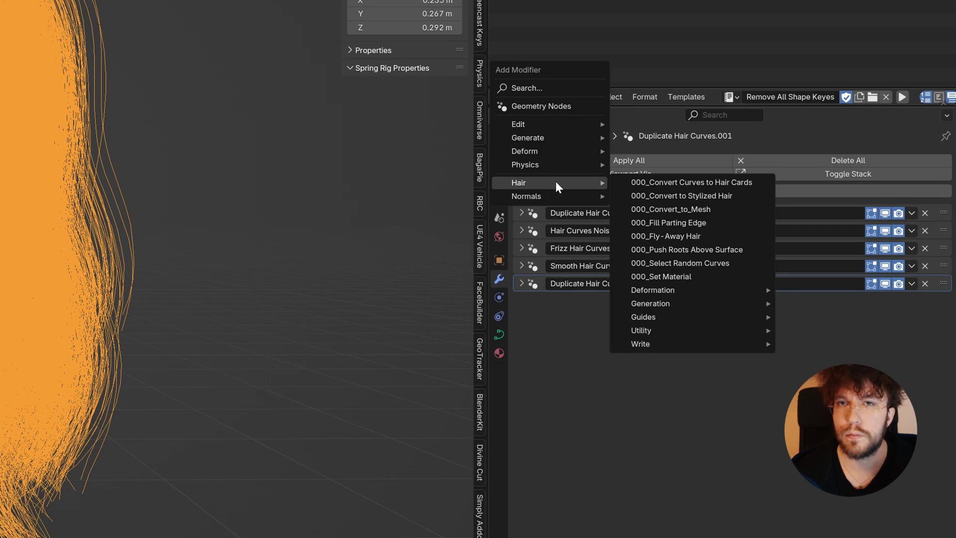
mouse_move(648, 331)
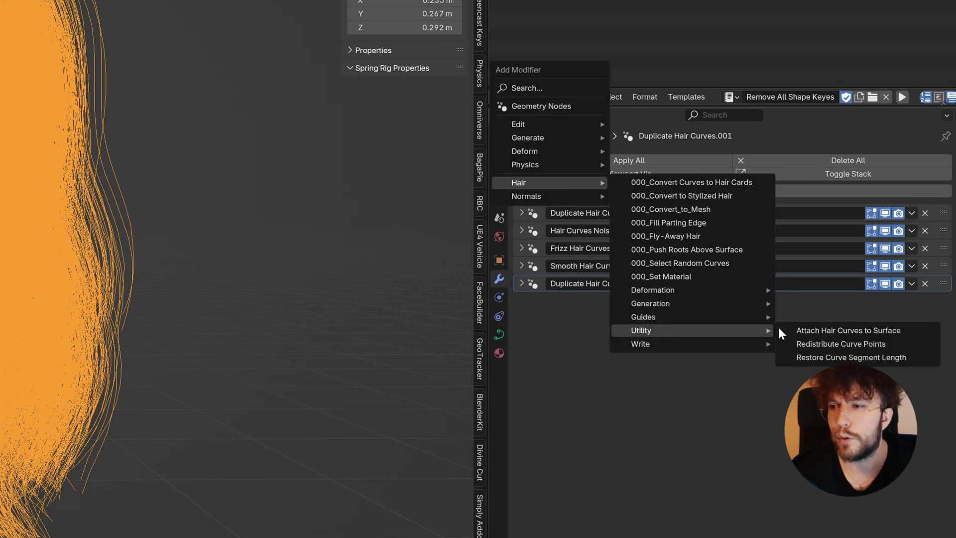
left_click(821, 343)
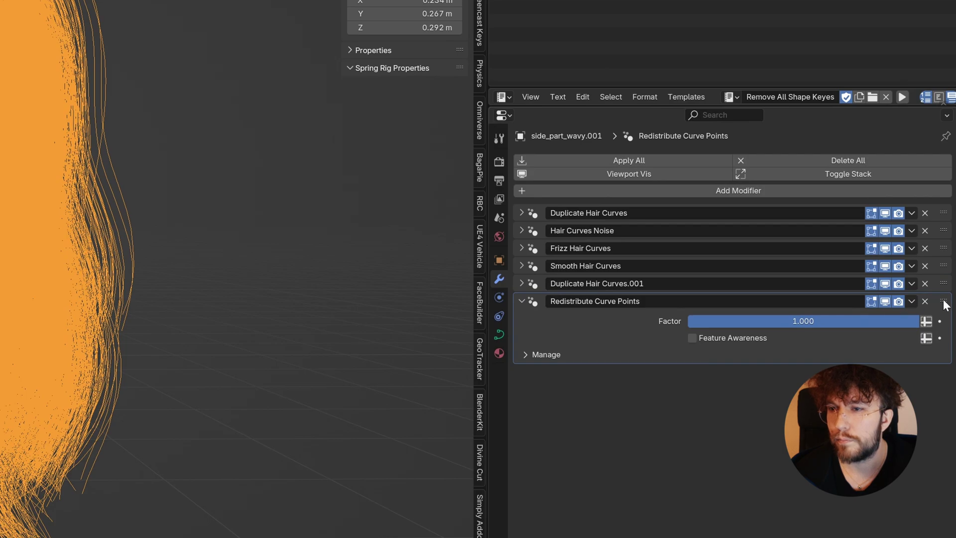
left_click_drag(944, 301, 941, 267)
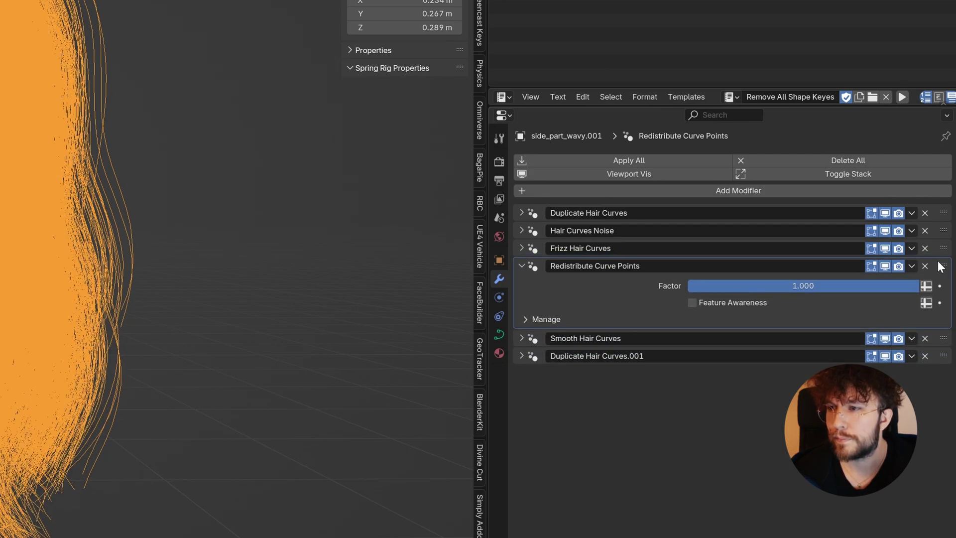
left_click(264, 394)
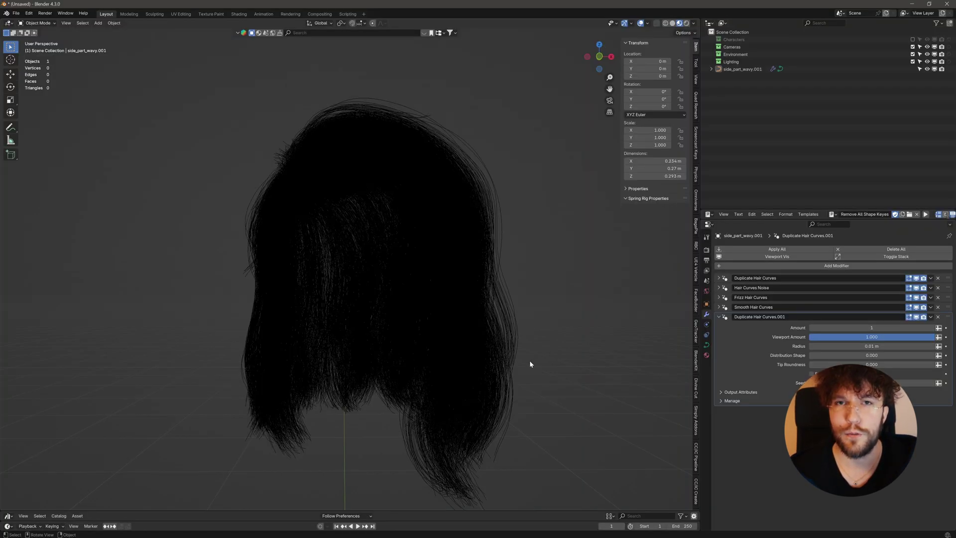
- Collapse the second Duplicate Hair Curves modifier's settings and try to apply the first Duplicate Hair Curves modifier
middle_click_drag(530, 362, 558, 388)
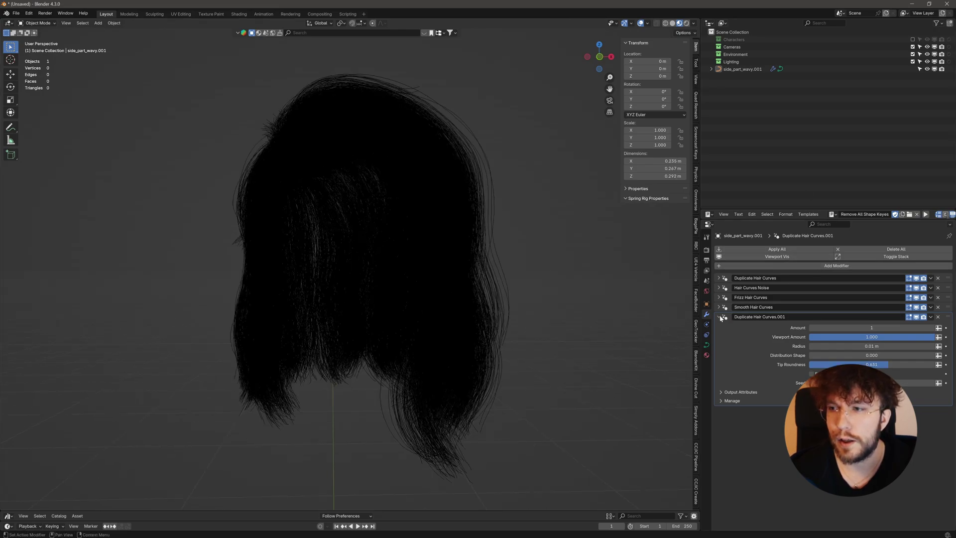
left_click(719, 318)
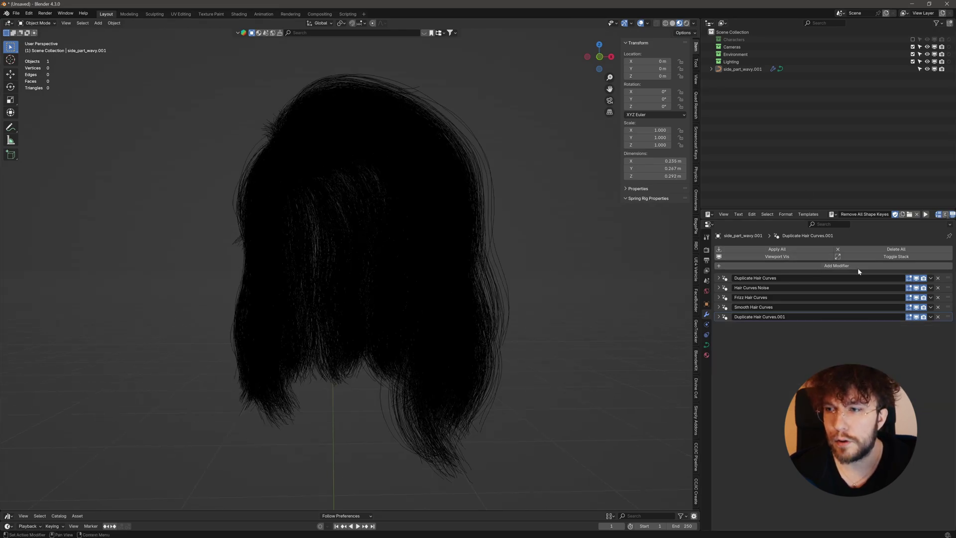
left_click(931, 278)
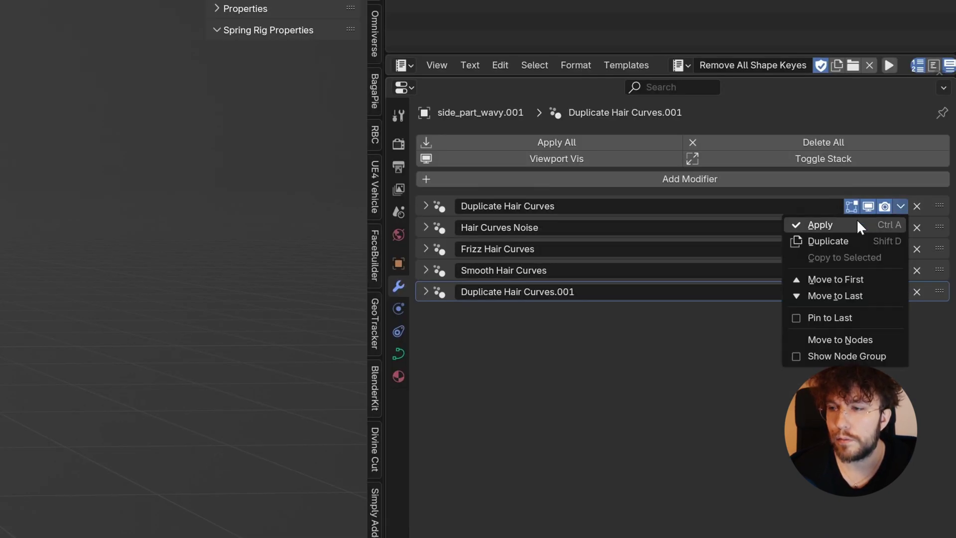
left_click(859, 226)
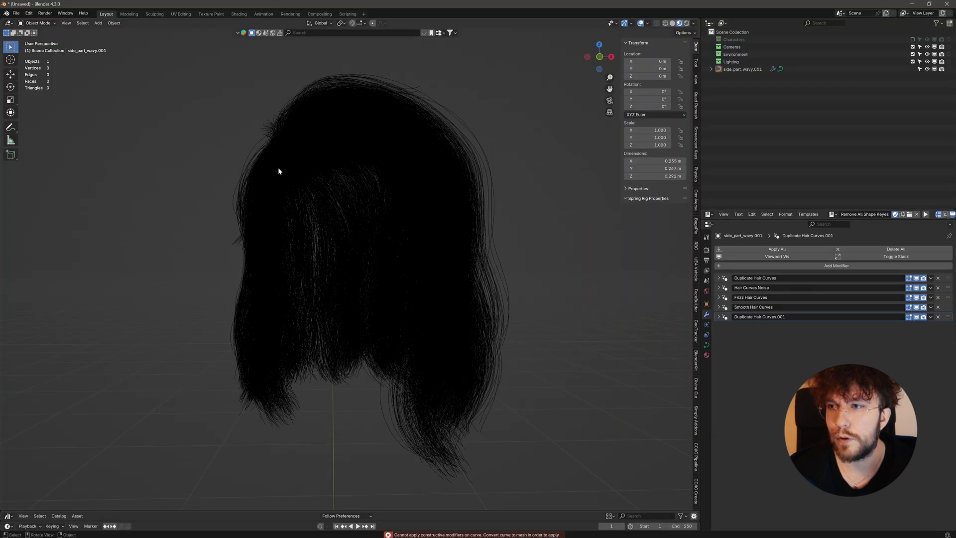
left_click(278, 168)
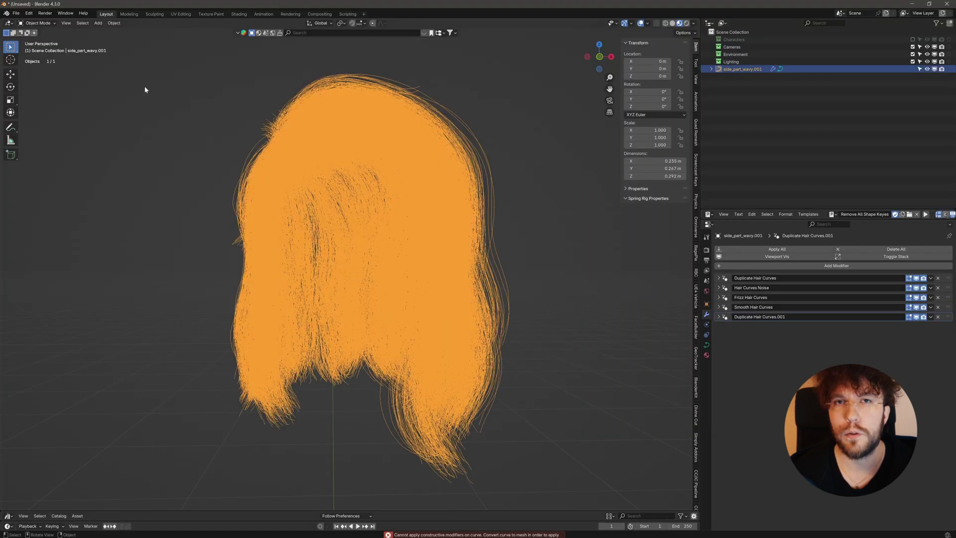
left_click(115, 23)
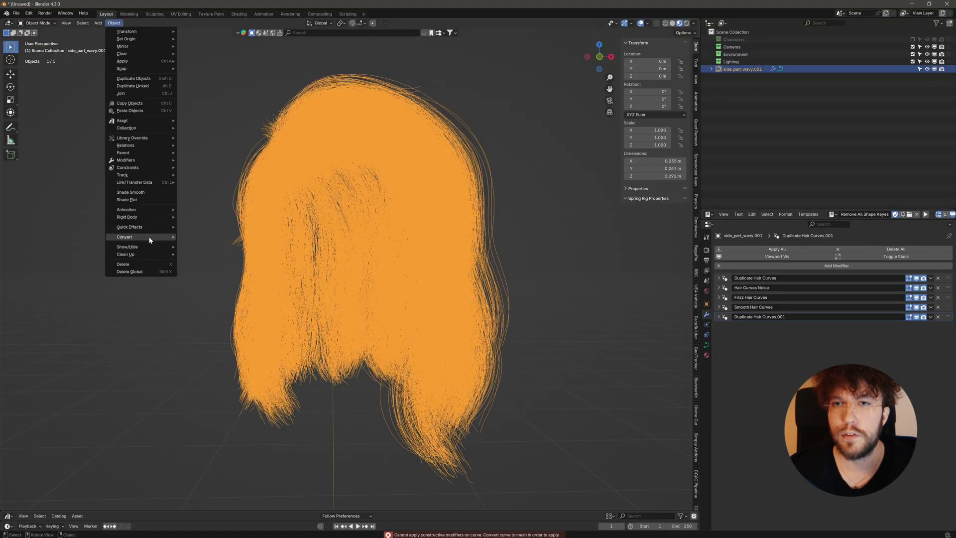
mouse_move(173, 240)
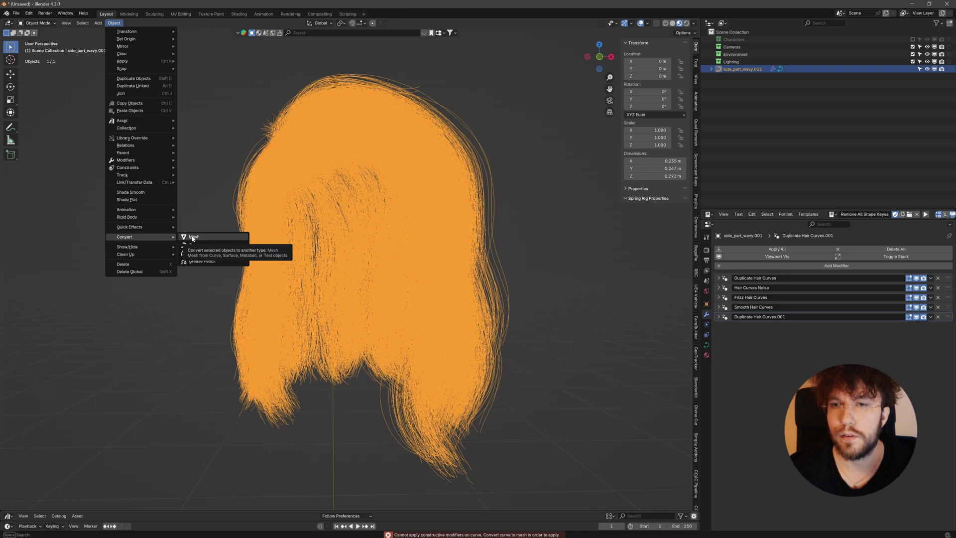
- Save the scene as a new Blender file named Hair
left_click(17, 13)
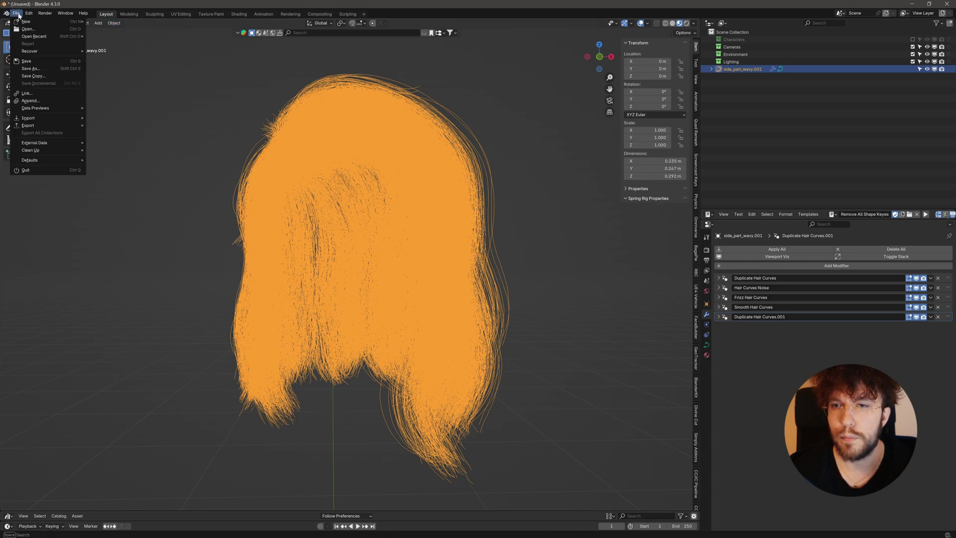
left_click(29, 68)
type("Ha")
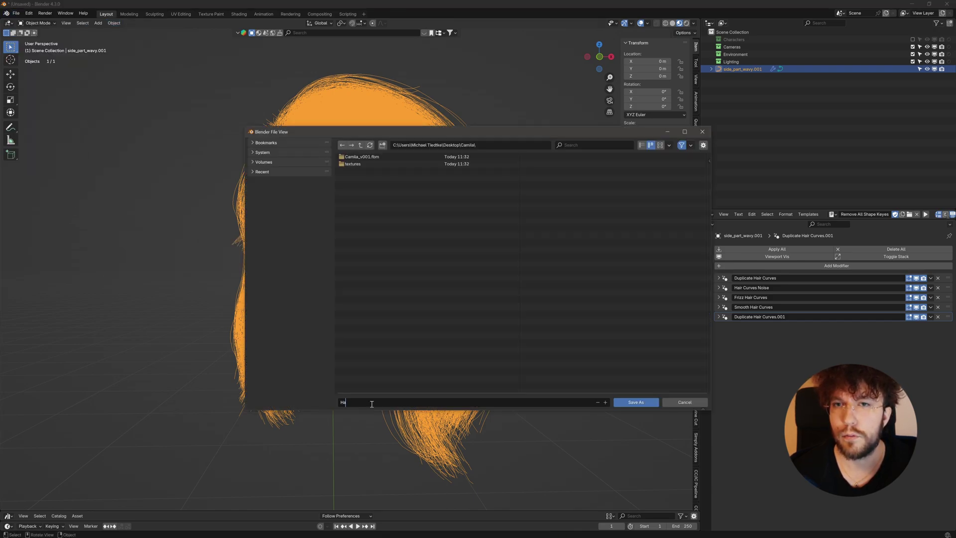
type("ir")
key("Return")
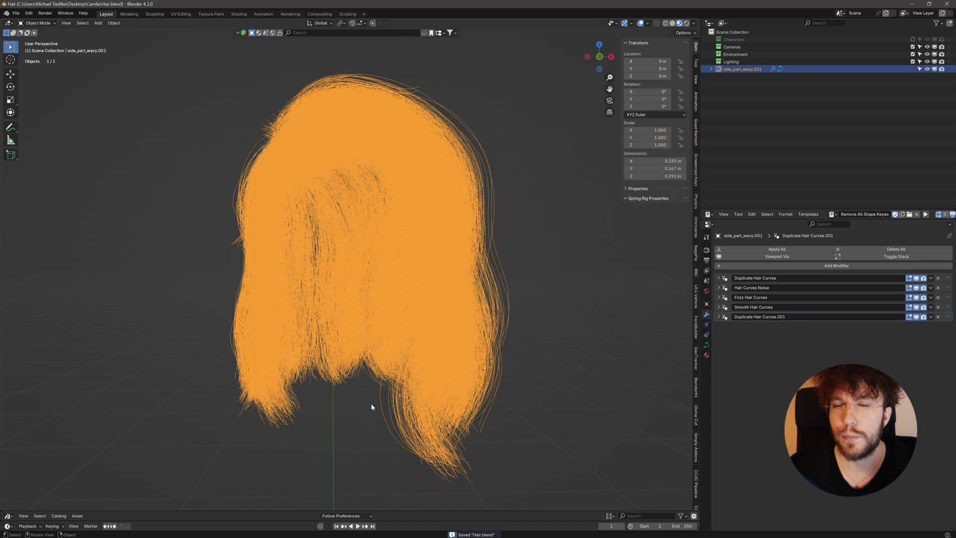
- Convert the hair curves to a mesh and check the vertex and edge statistics
left_click(366, 413)
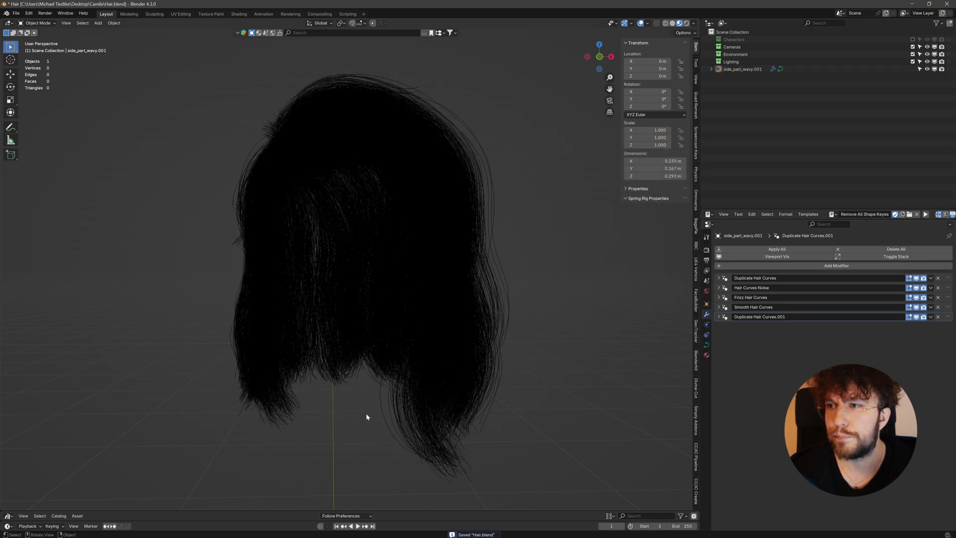
left_click(347, 357)
middle_click_drag(359, 426, 357, 423)
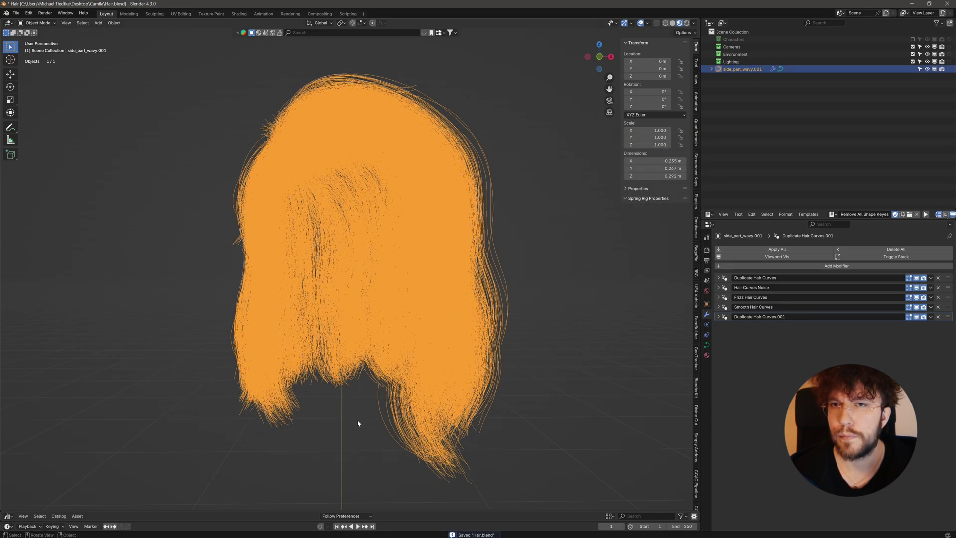
left_click(113, 23)
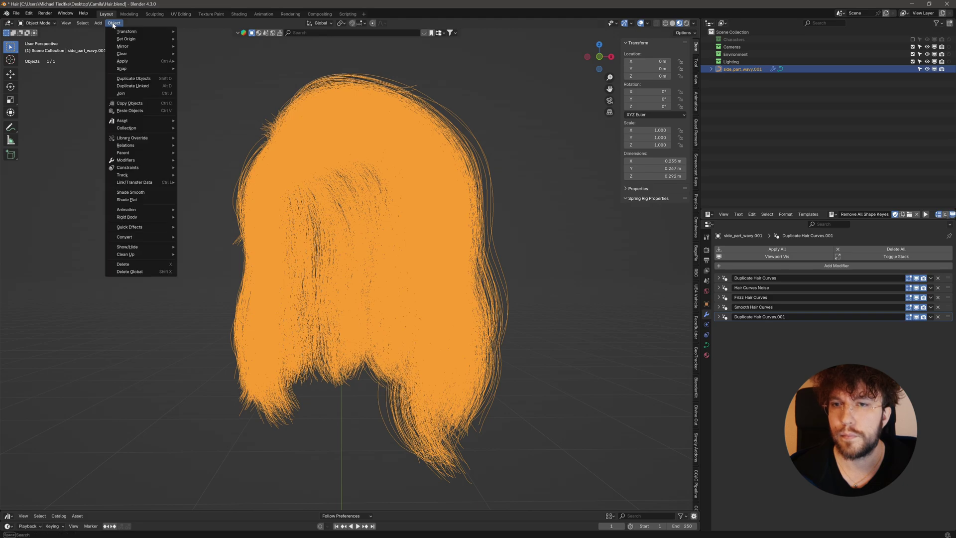
mouse_move(140, 237)
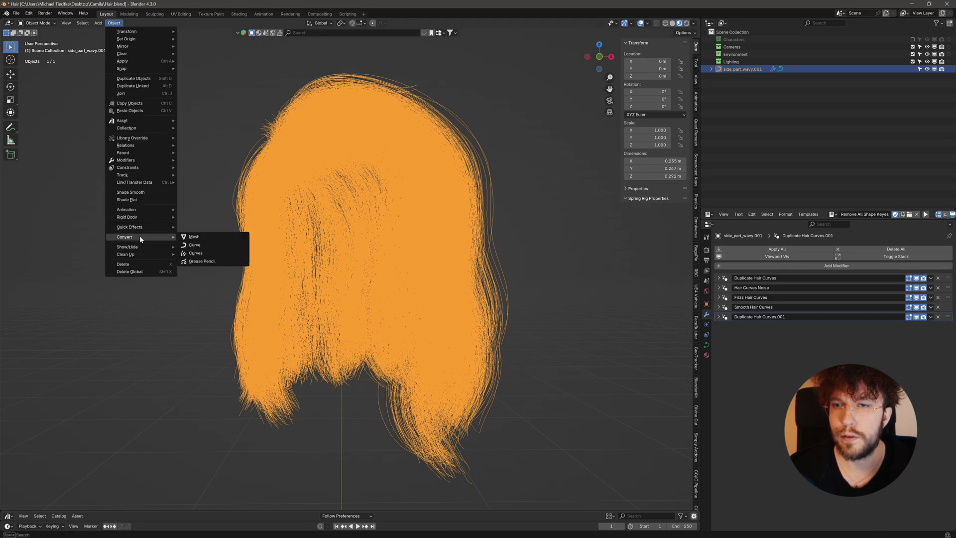
left_click(195, 238)
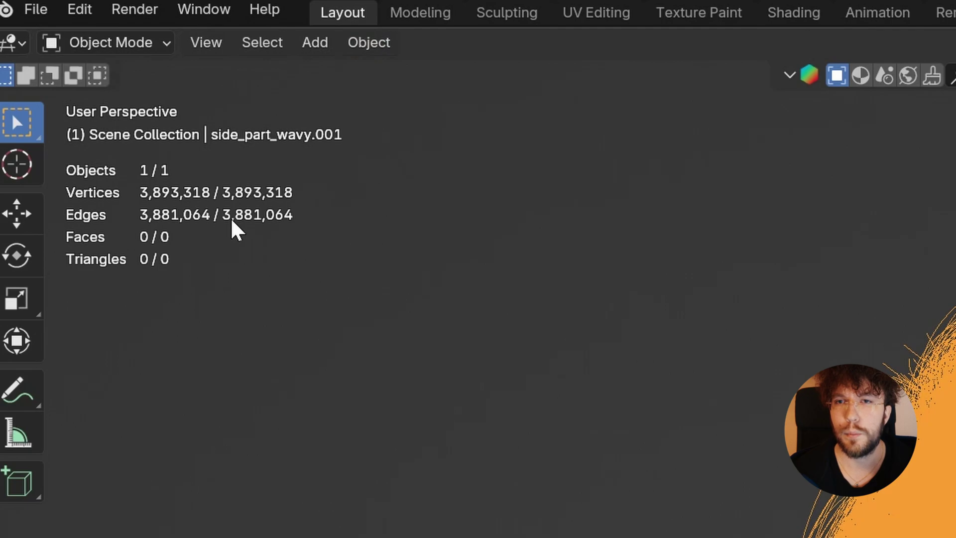
left_click(254, 220)
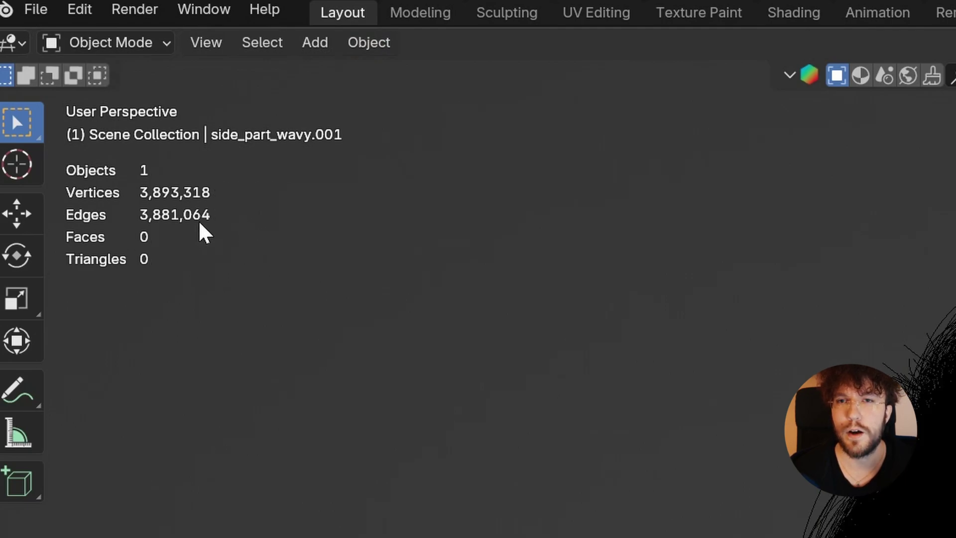
left_click(950, 496)
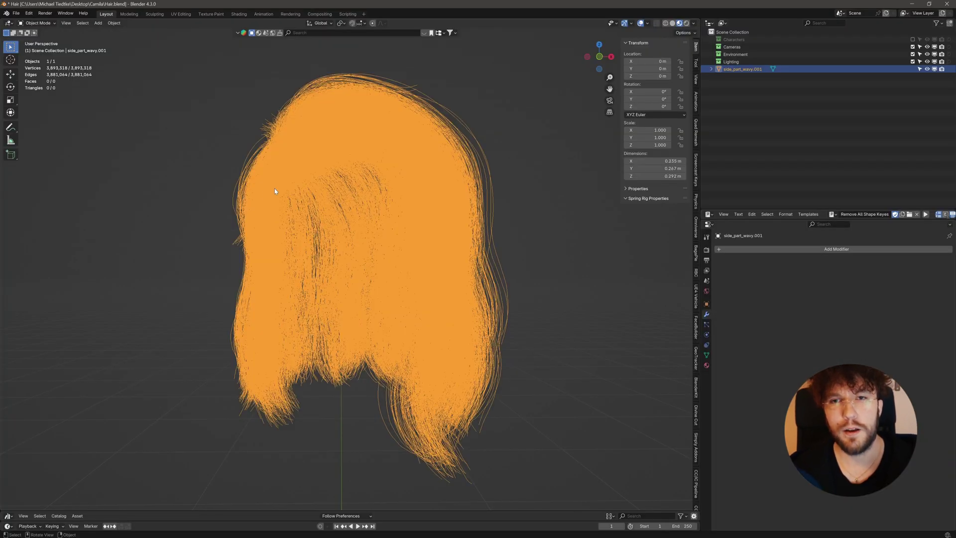
left_click(171, 199)
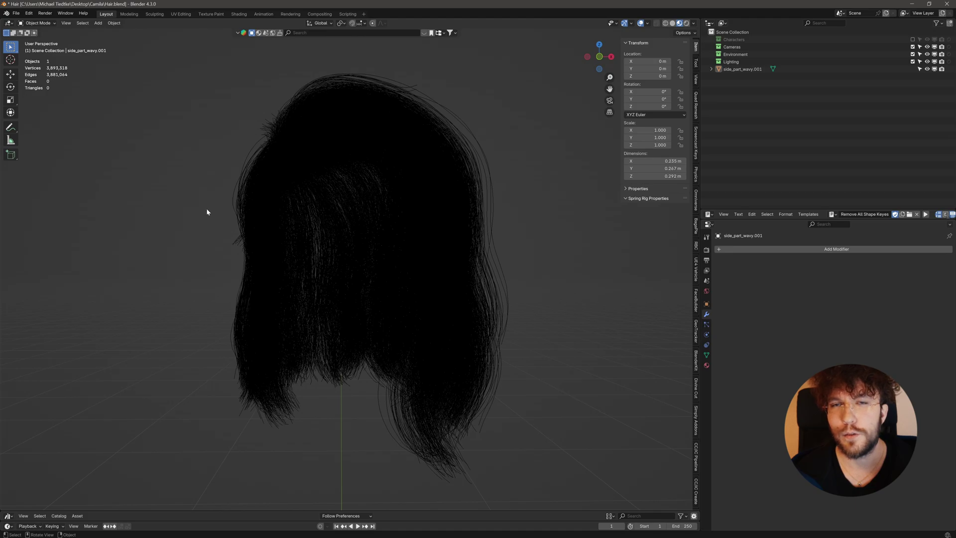
- Set the bevel resolution to 1 in the hair curve's geometry settings
key("a")
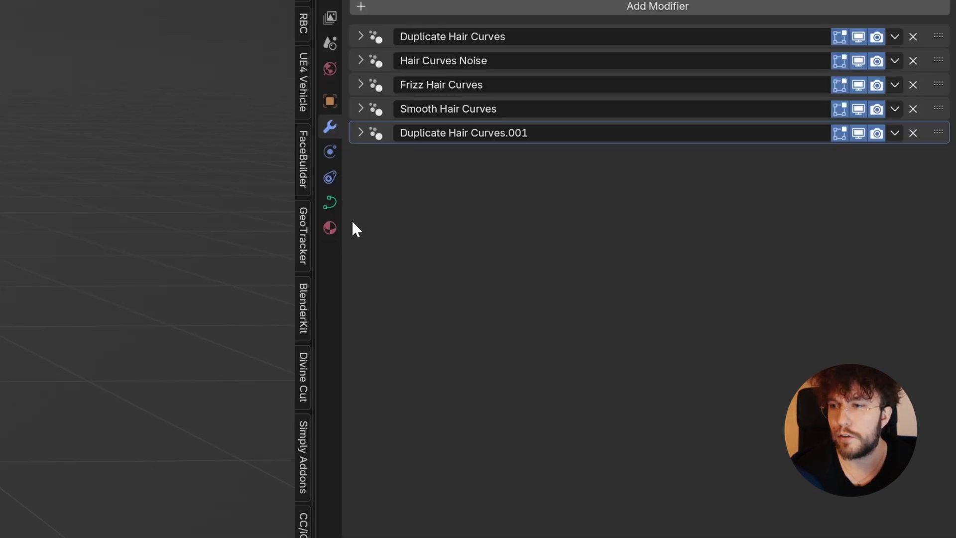
left_click(707, 345)
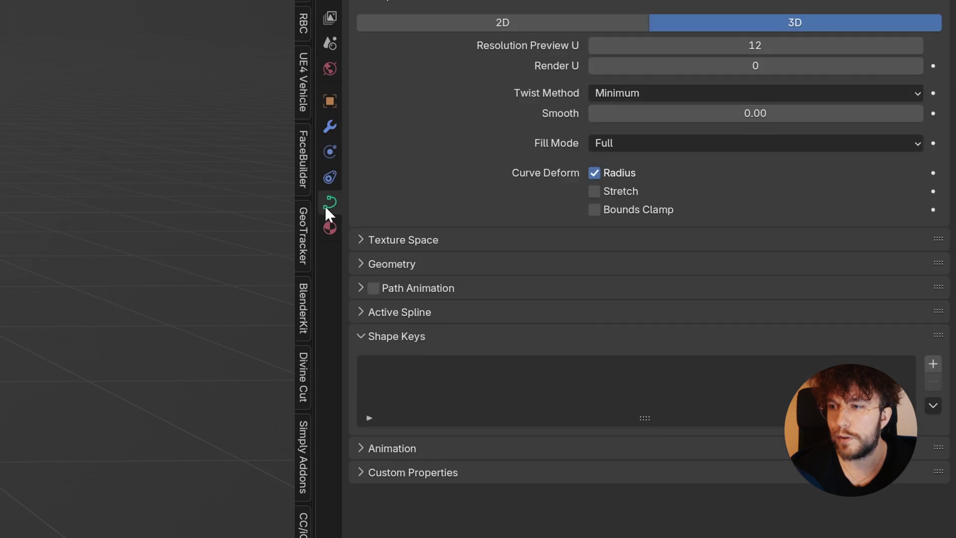
left_click(368, 265)
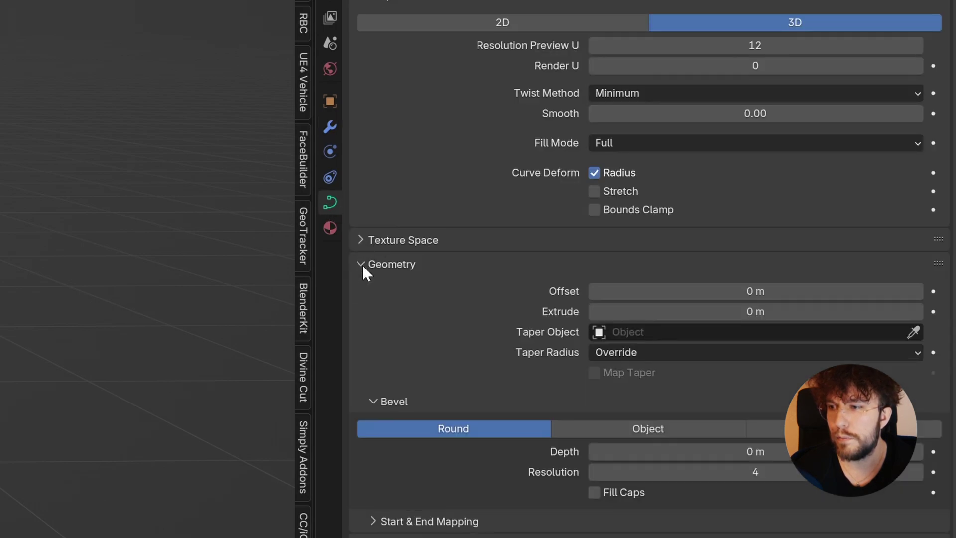
left_click(735, 480)
type("1")
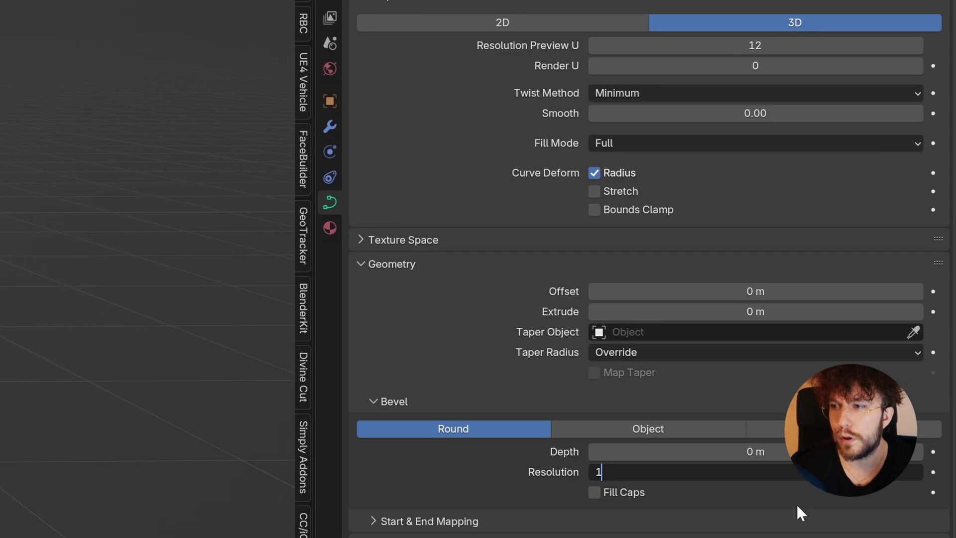
key("Return")
- Set the hair curve's Render U and Resolution Preview U both to 1
left_click(775, 61)
type("1")
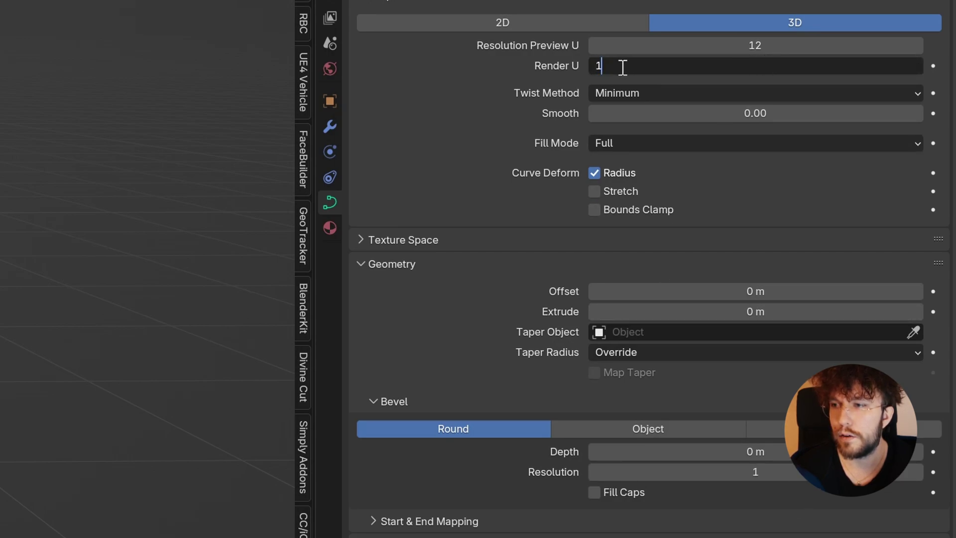
key("shift+Tab")
type("1")
key("Return")
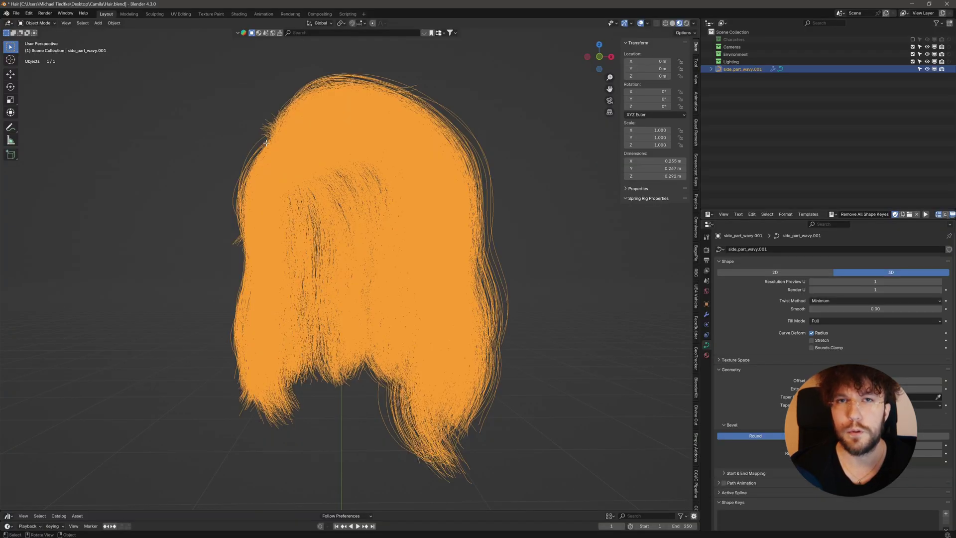
- Enter Edit Mode on the hair and set the spline type of all curves to NURBS
key("Tab")
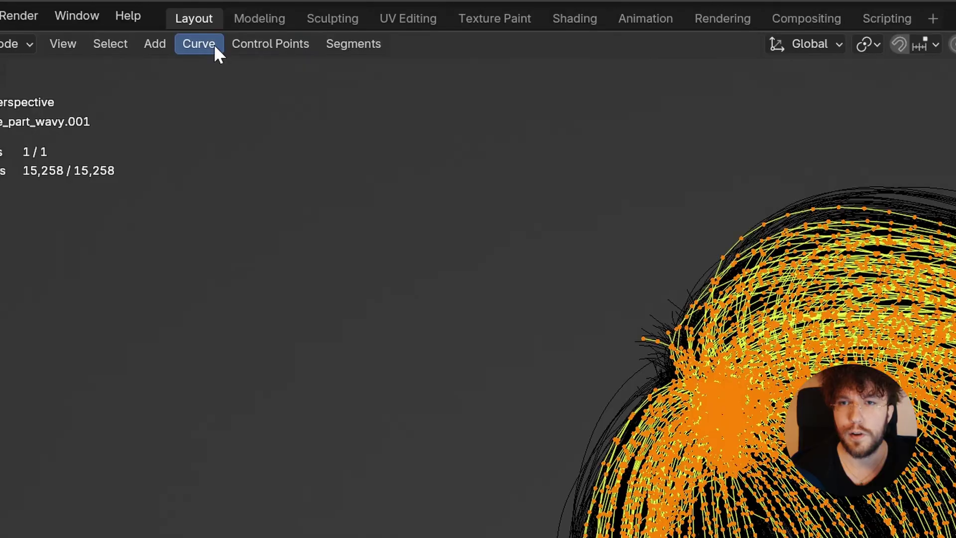
left_click(108, 23)
mouse_move(140, 97)
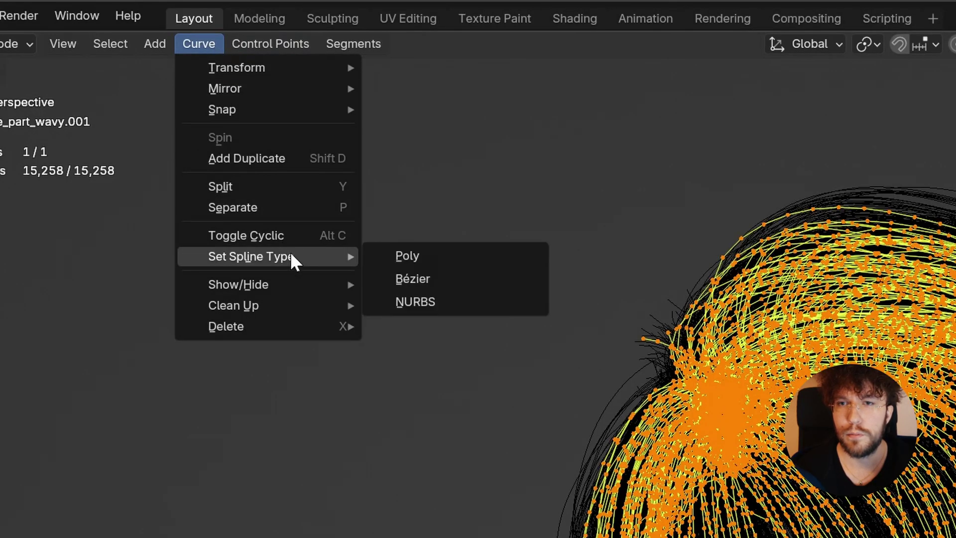
left_click(432, 300)
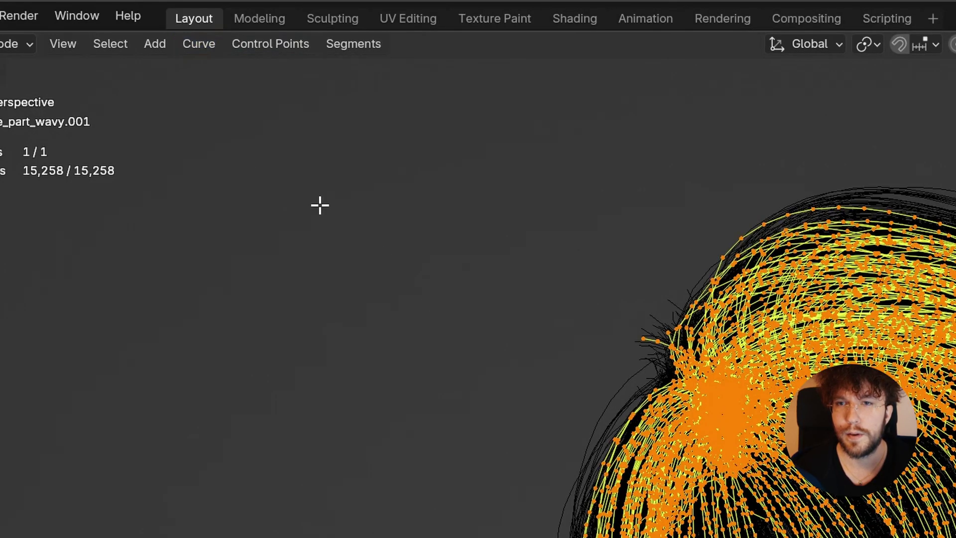
- Set the handle type of all control points to Vector, return to Object Mode and deselect the hair
left_click(264, 49)
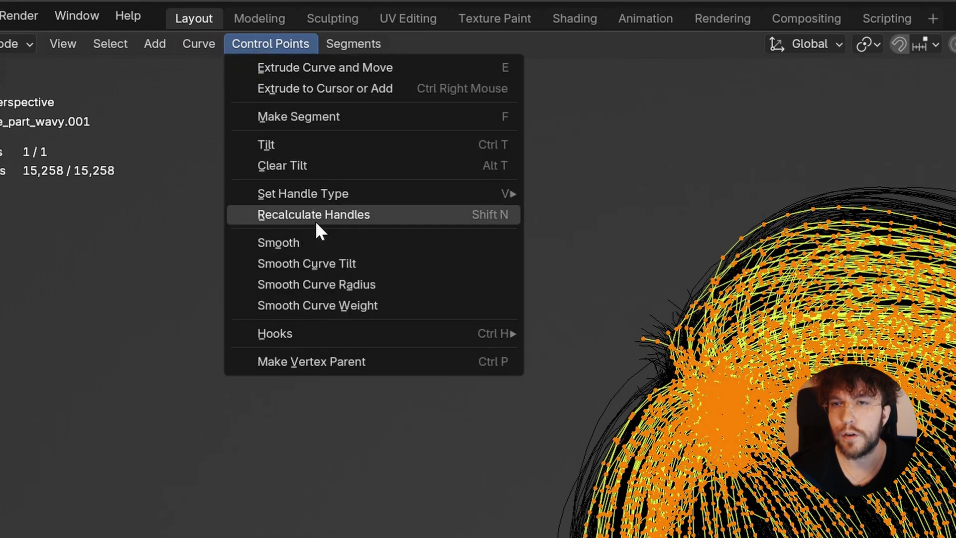
mouse_move(315, 196)
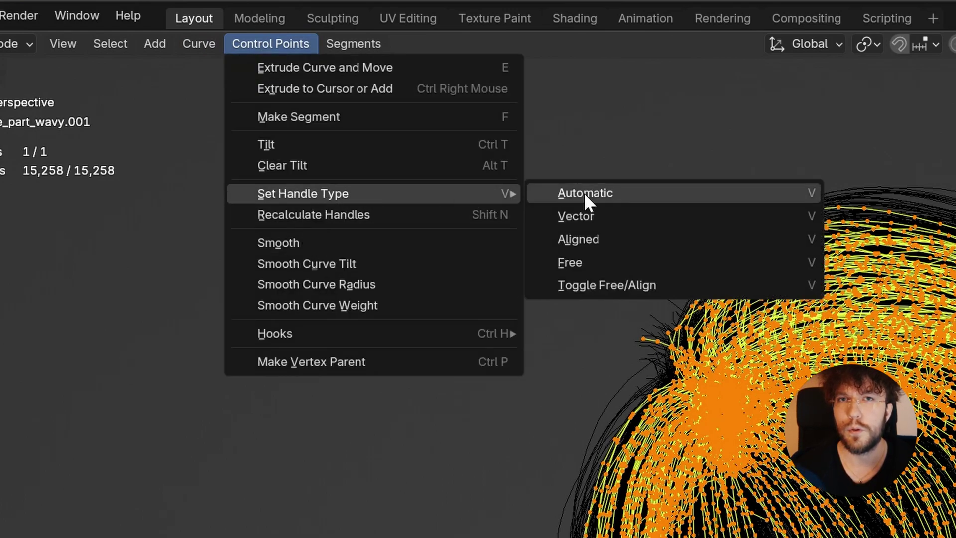
left_click(585, 218)
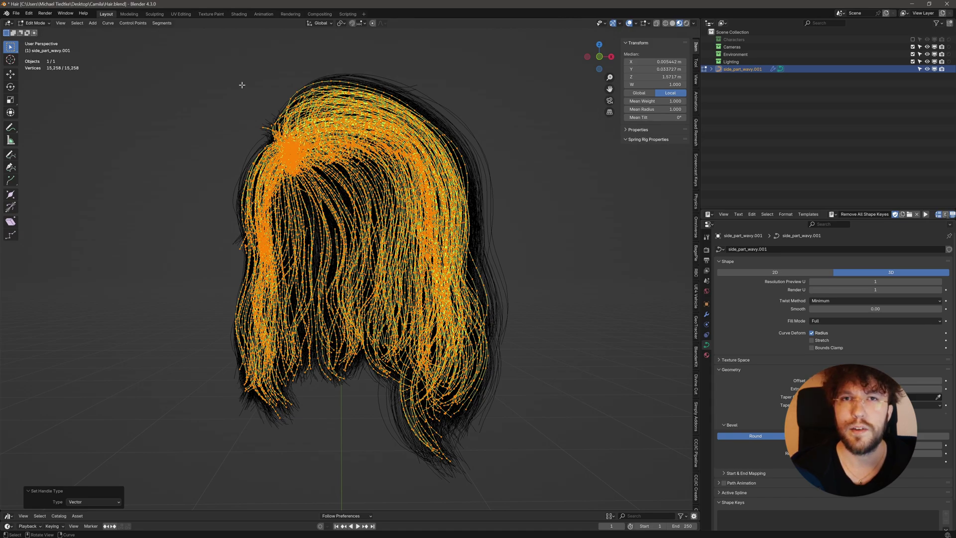
key("Tab")
left_click(242, 86)
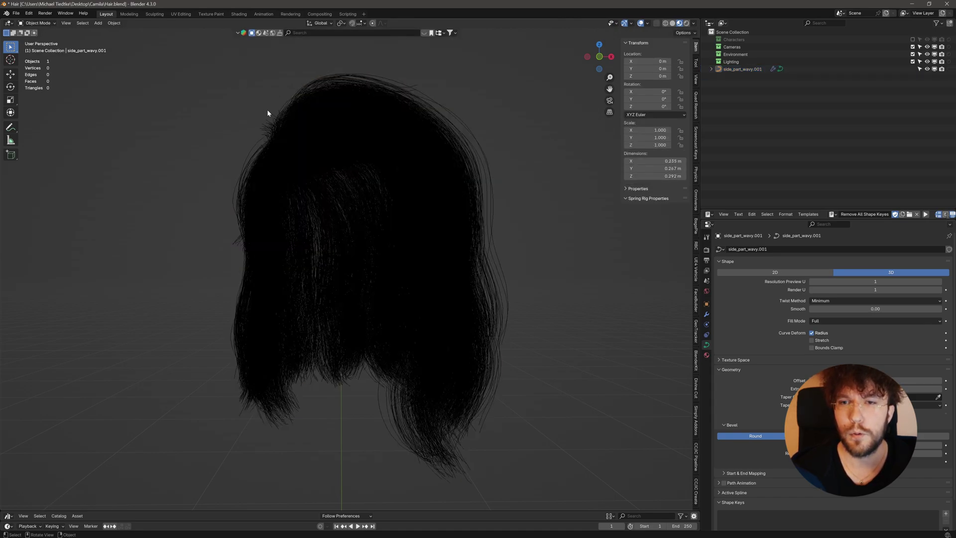
- Select the hair and convert it with its modifiers to a mesh
left_click(307, 135)
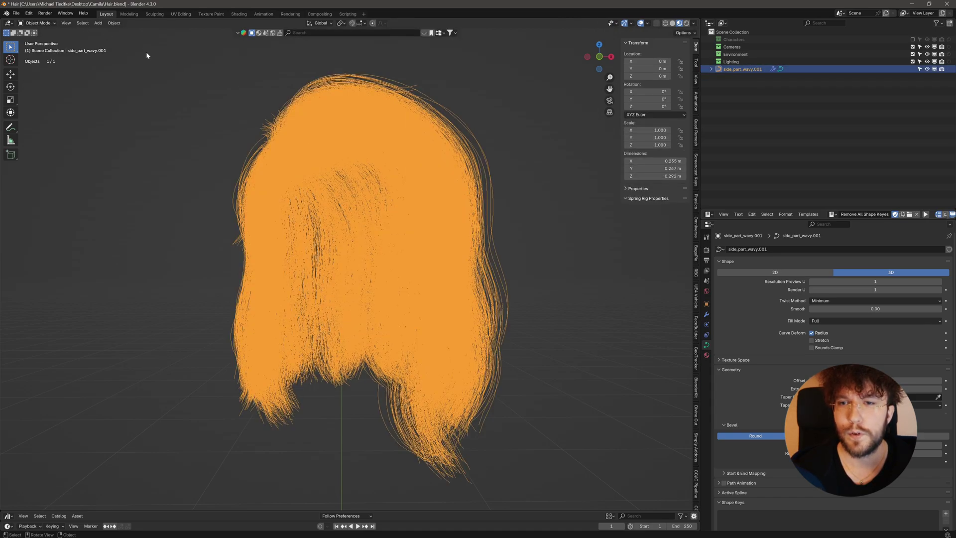
left_click(114, 24)
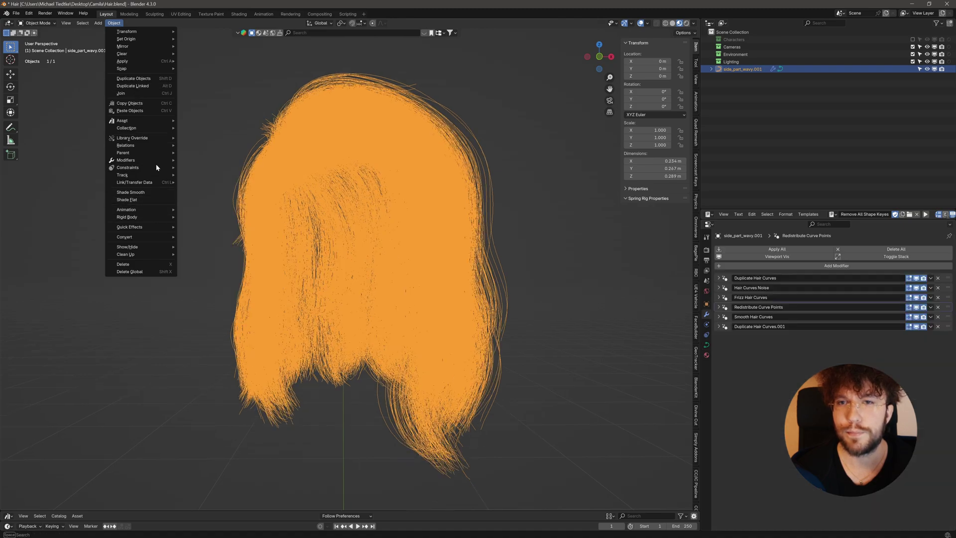
mouse_move(164, 238)
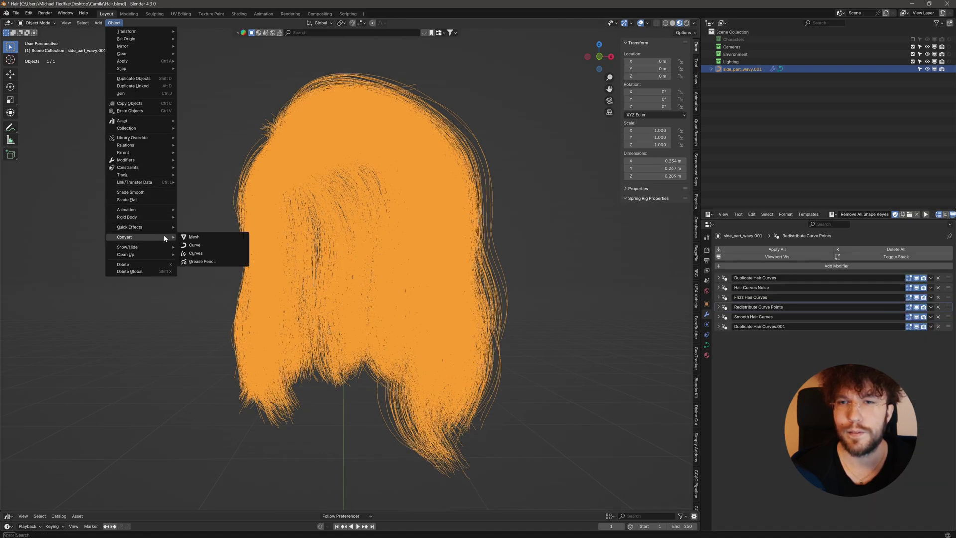
left_click(194, 237)
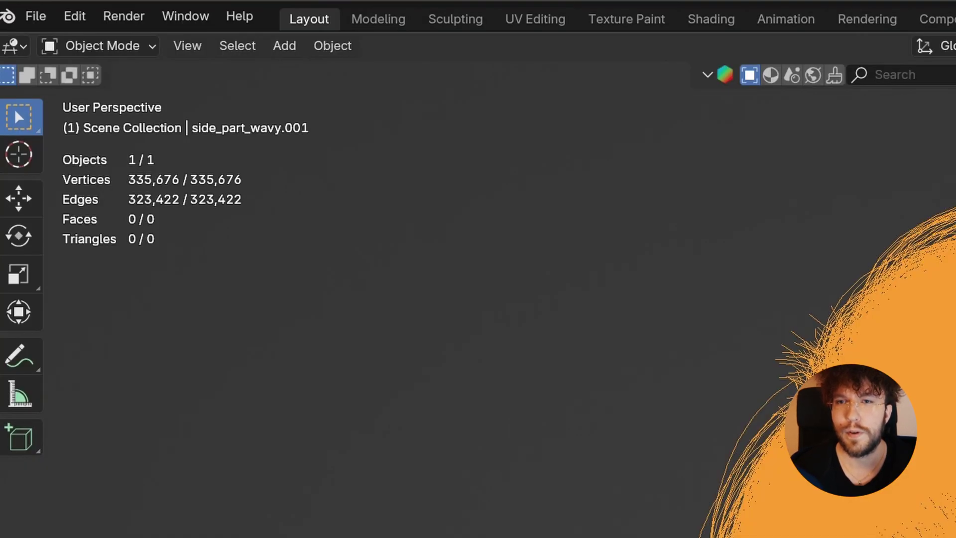
- Check the mesh statistics with the hair deselected, then reselect it and convert it back to a Curve
left_click(199, 240)
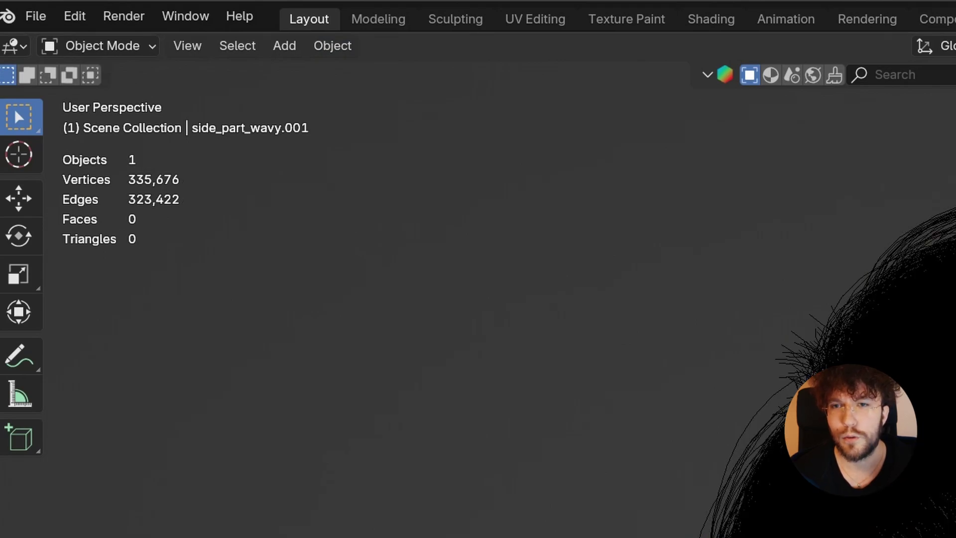
left_click(721, 72)
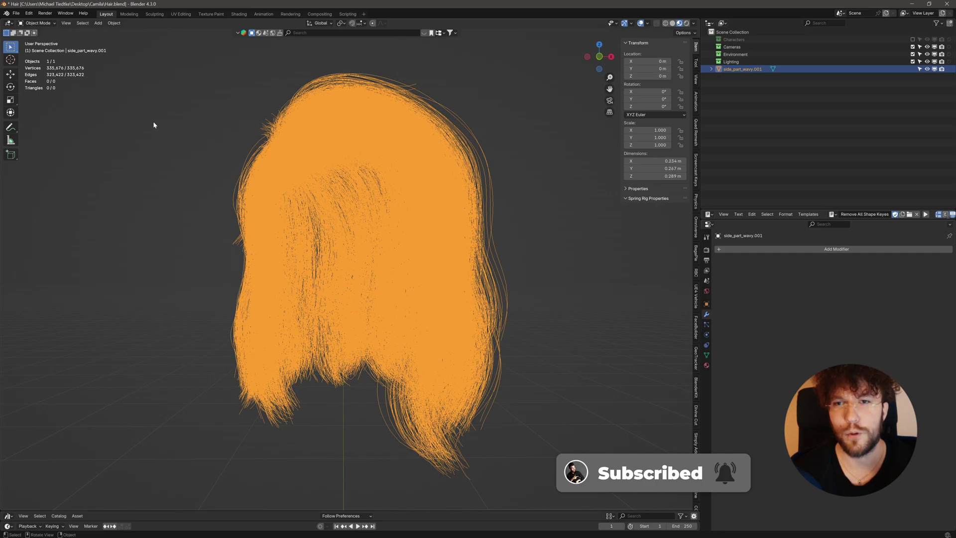
left_click(111, 26)
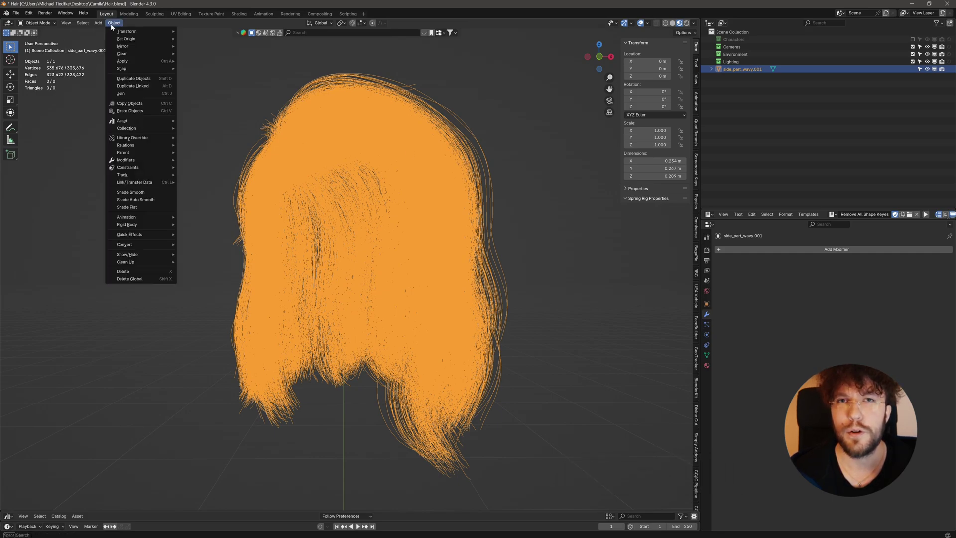
mouse_move(146, 245)
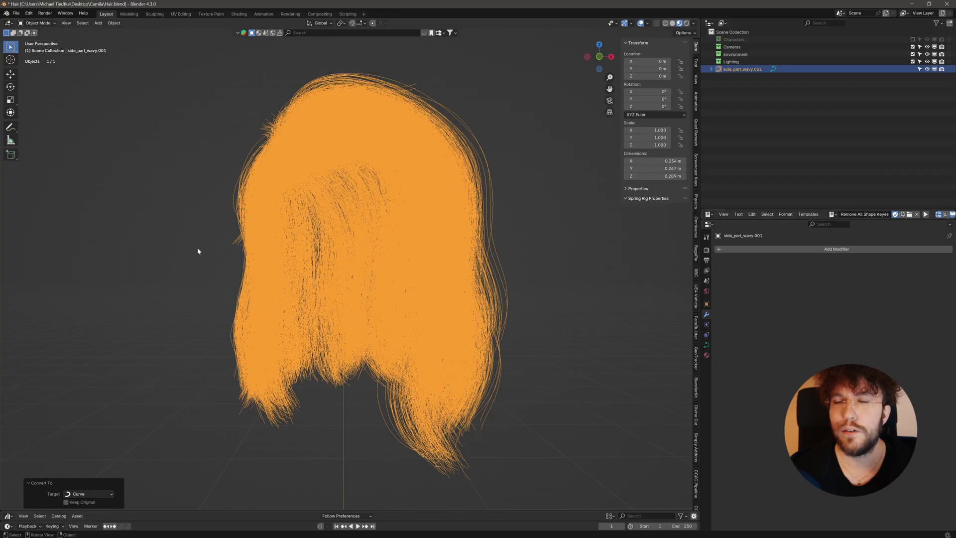
- Inspect the converted hair curves from several angles, both deselected and selected
left_click(182, 282)
left_click(284, 282)
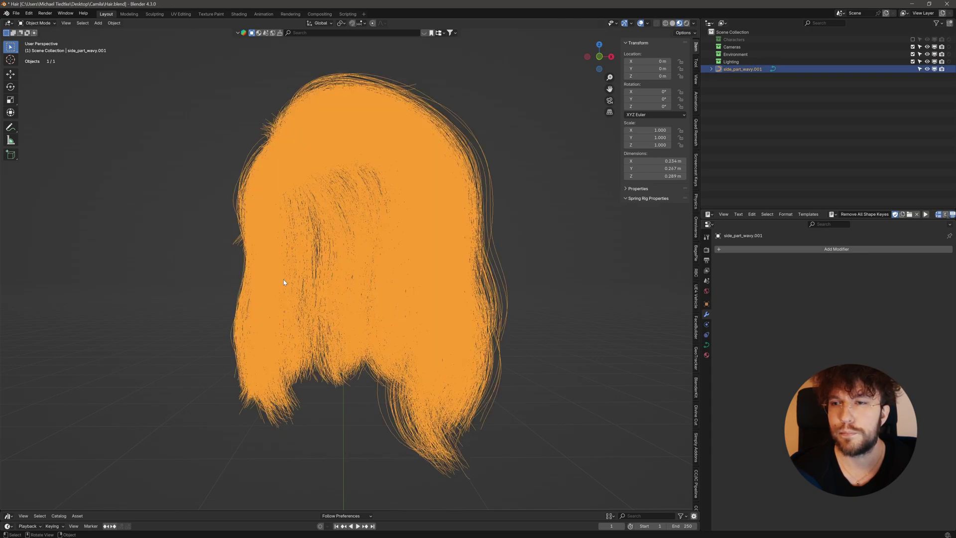
middle_click_drag(290, 312, 309, 321)
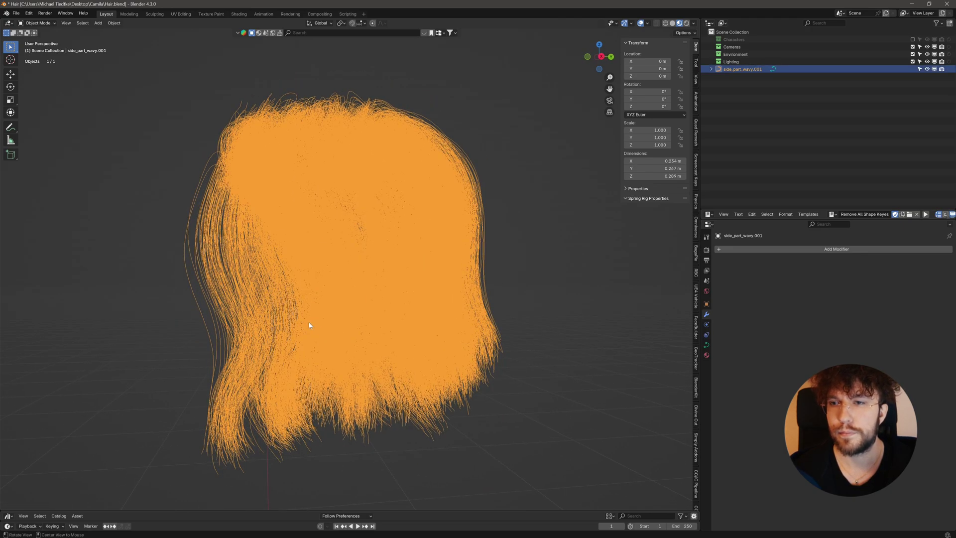
left_click(140, 268)
middle_click_drag(141, 272, 344, 301)
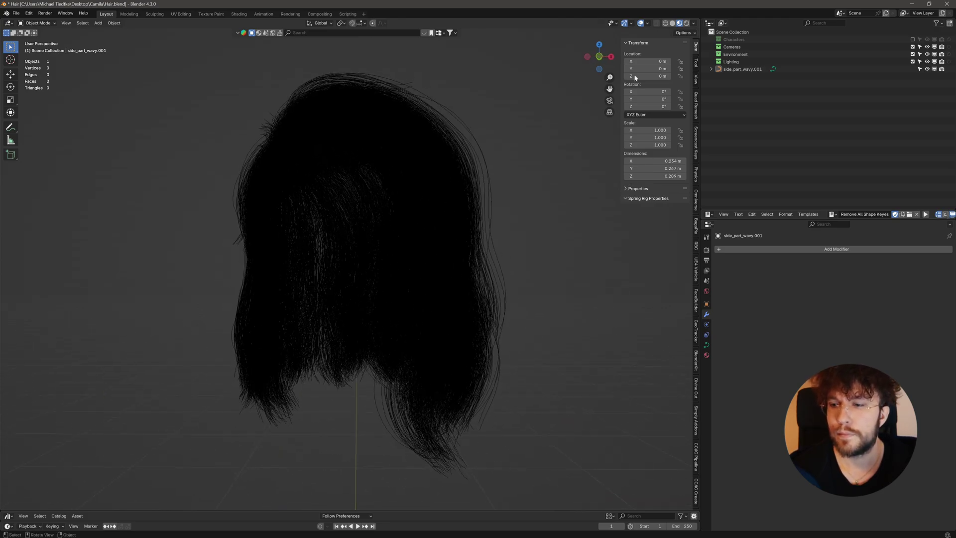
left_click(320, 149)
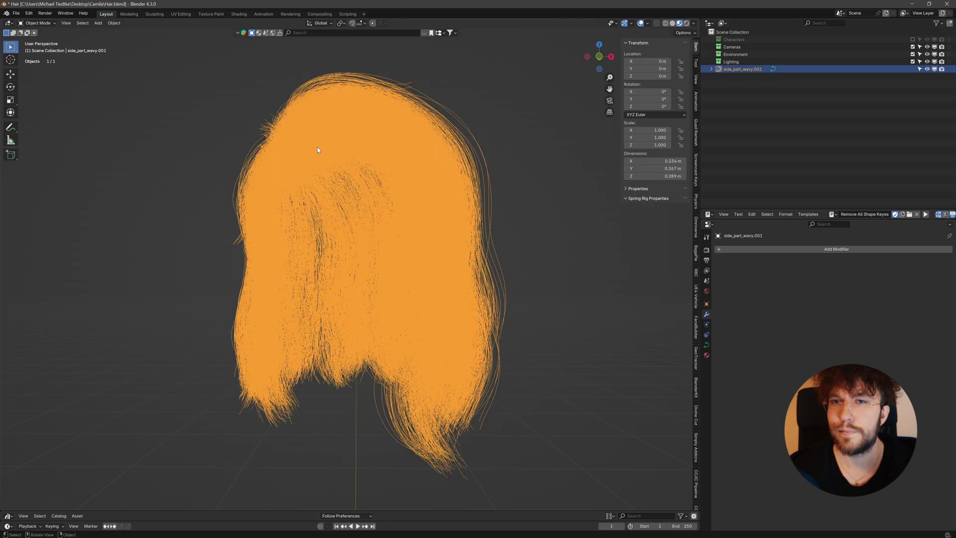
left_click(115, 53)
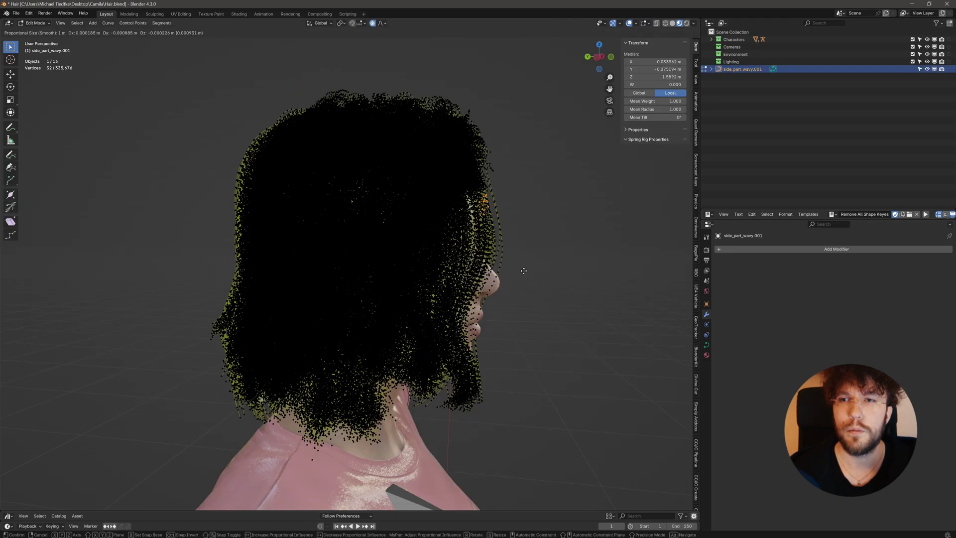
- Move the selected strand points near the forehead using proportional editing and check their fit against the character's face
key("g")
scroll(523, 269, "down", 3)
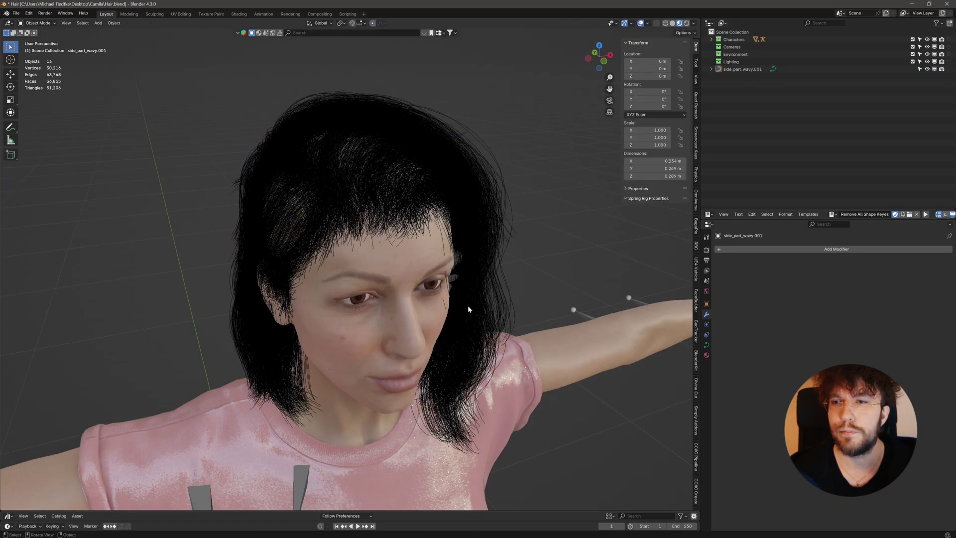
middle_click_drag(467, 306, 452, 288)
scroll(452, 288, "down", 4)
left_click(433, 312)
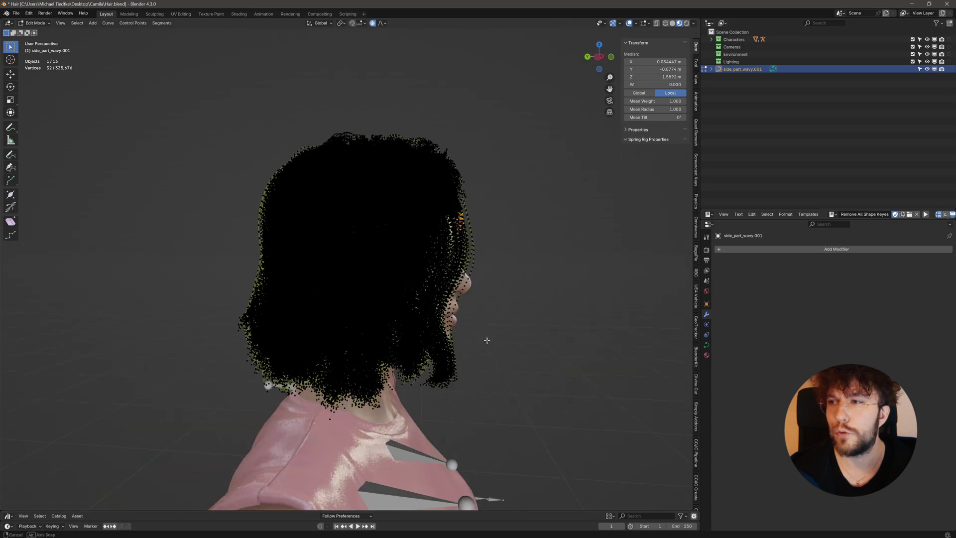
- Adjust the front strand points along the Y axis with proportional editing, return to Object Mode and select the hair
middle_click_drag(487, 341, 489, 312)
left_click_drag(482, 261, 439, 373)
middle_click_drag(485, 309, 424, 388)
key("g")
key("y")
scroll(425, 386, "down", 4)
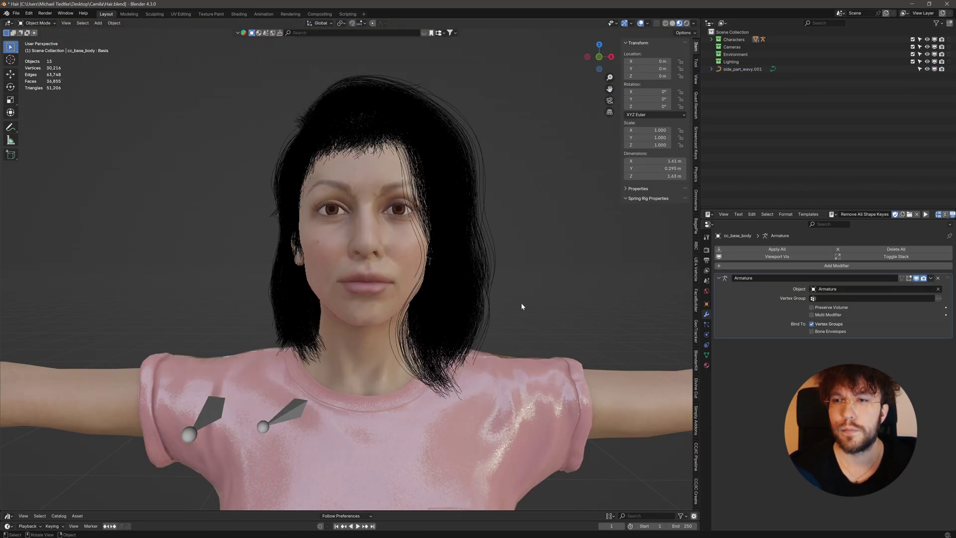
left_click(455, 279)
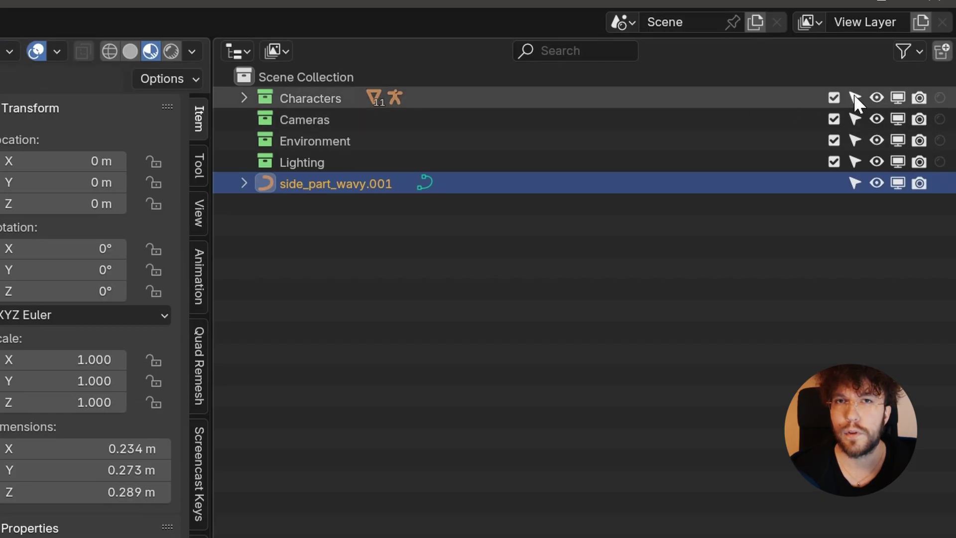
- Exclude the Characters, Cameras, Environment and Lighting collections from the view layer and disable them in renders
left_click(834, 98)
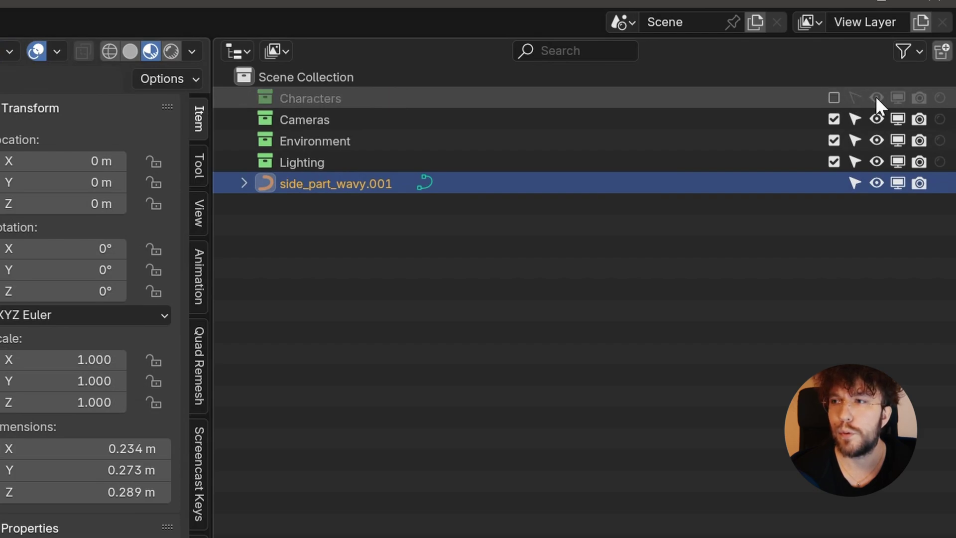
left_click(920, 98)
left_click(919, 119)
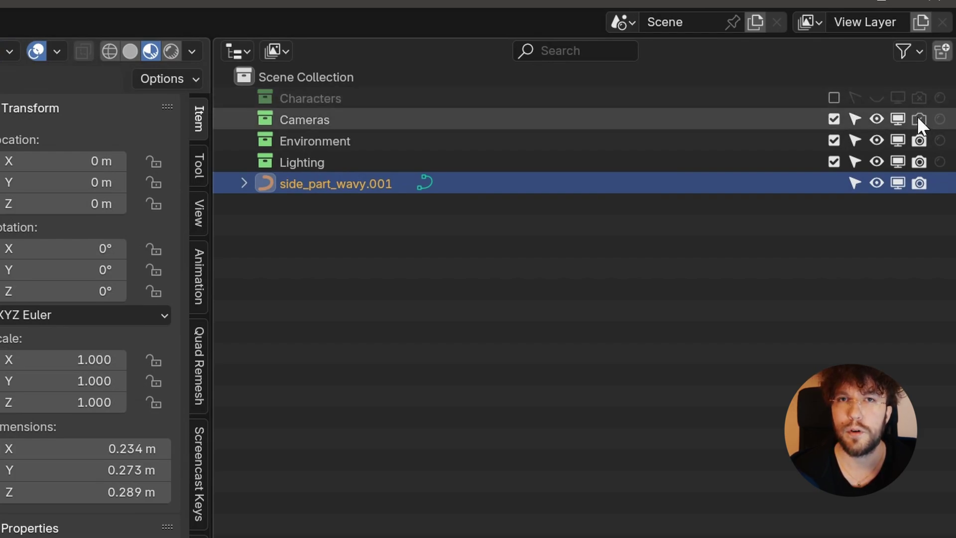
left_click(834, 119)
left_click(833, 140)
left_click(919, 140)
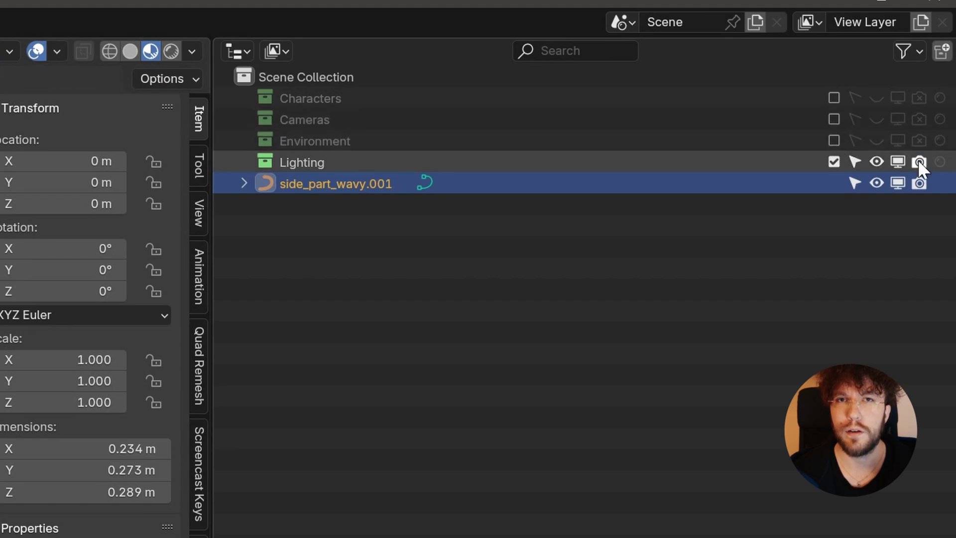
left_click(919, 162)
left_click(834, 162)
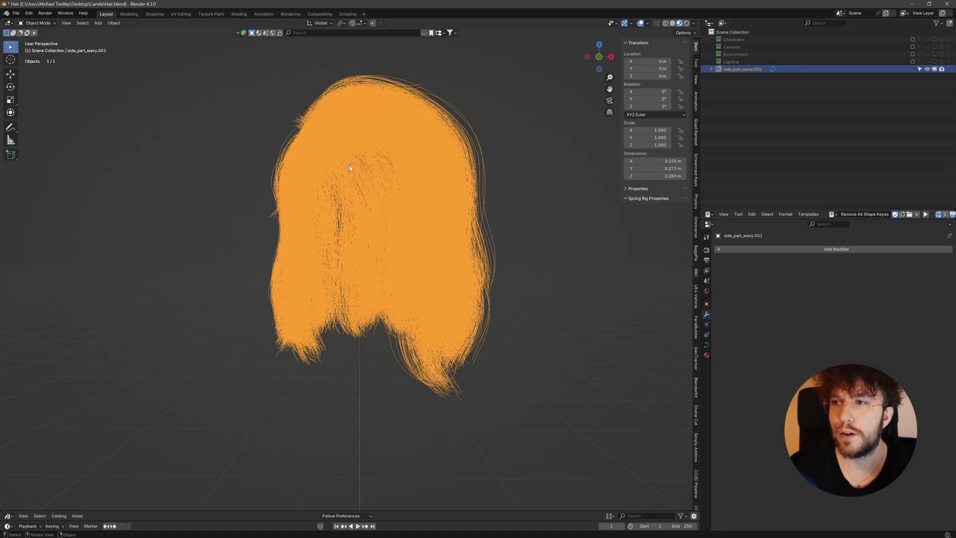
- Reselect the hair curves and apply their location, rotation and scale
left_click(257, 166)
left_click(345, 178)
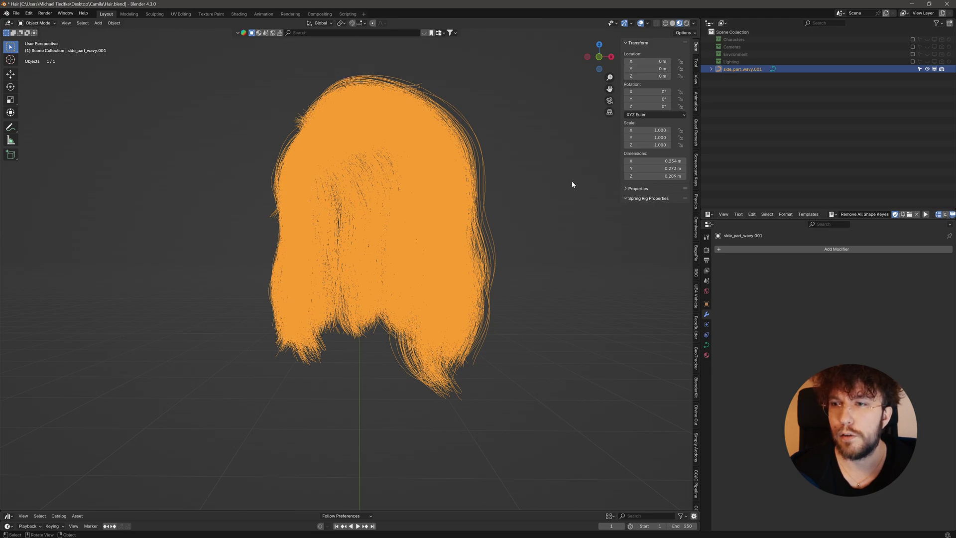
right_click(552, 221)
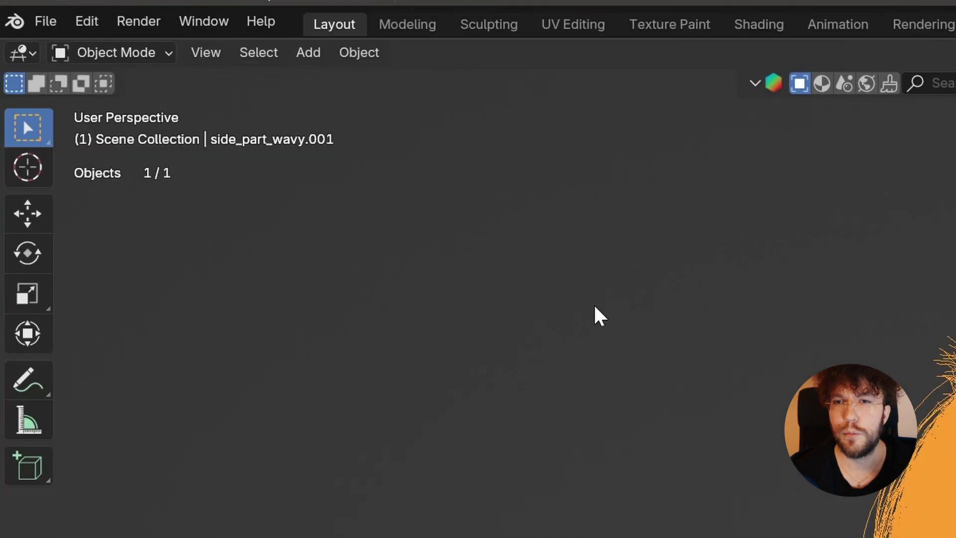
- Export the hair as Alembic file Hair_v001.abc with scale 100, Selection Only, Visible Only and Render settings
left_click(47, 22)
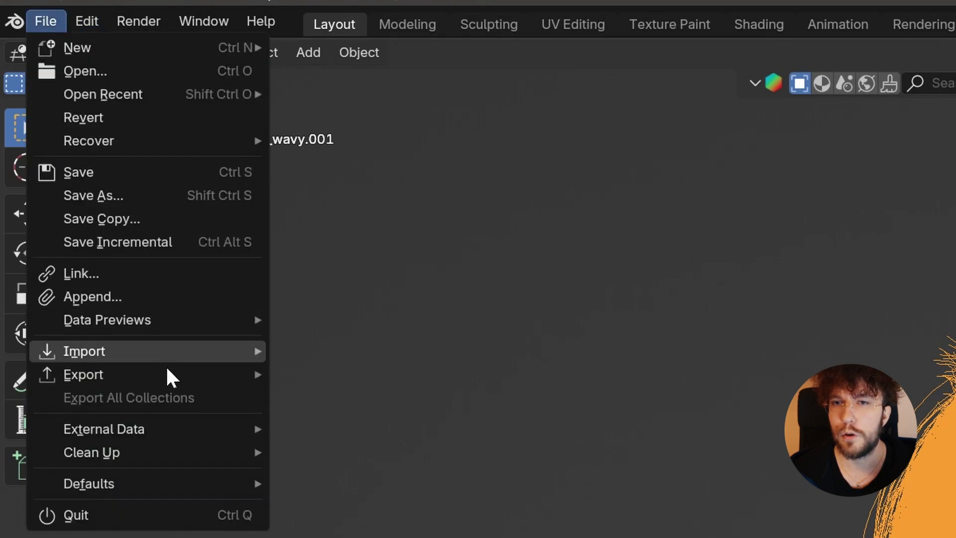
mouse_move(188, 384)
left_click(333, 396)
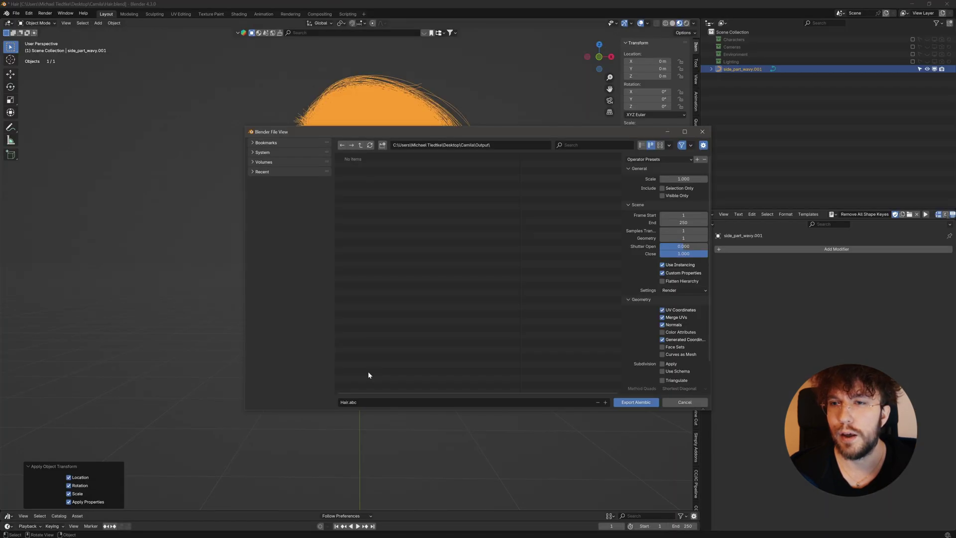
left_click(355, 402)
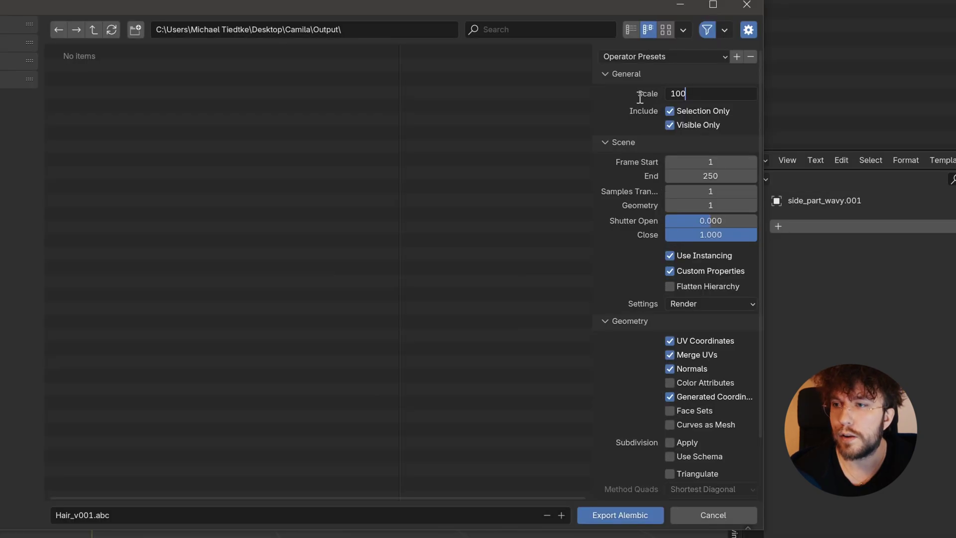
key("Return")
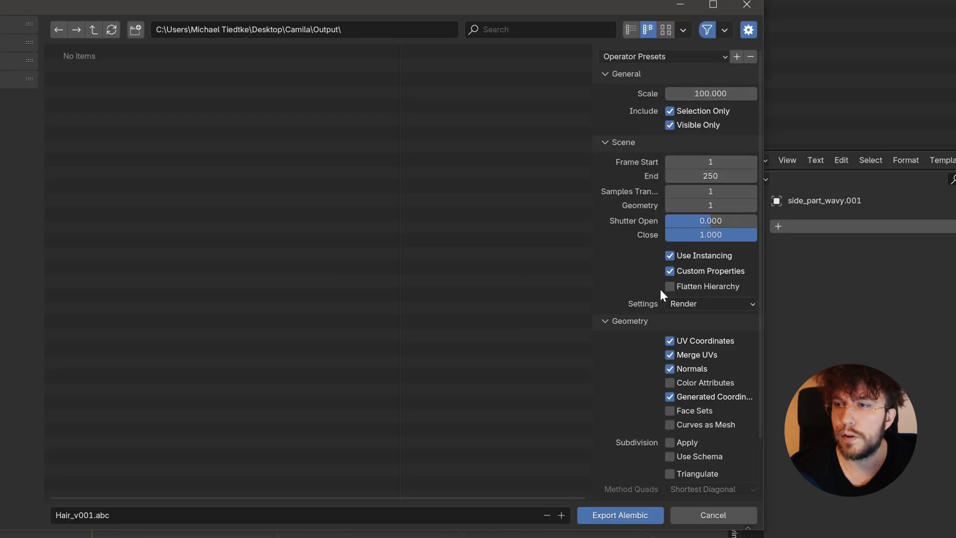
left_click(704, 306)
left_click(690, 322)
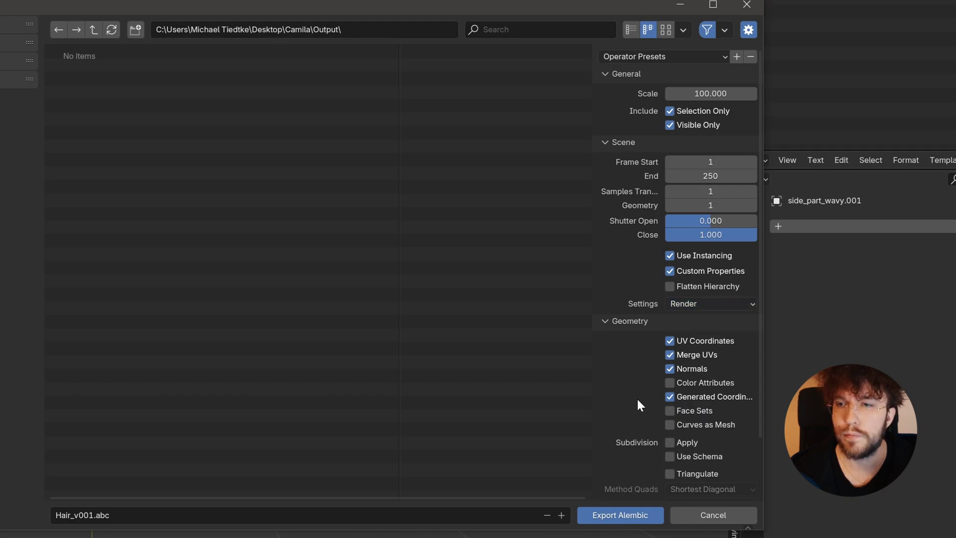
left_click(612, 515)
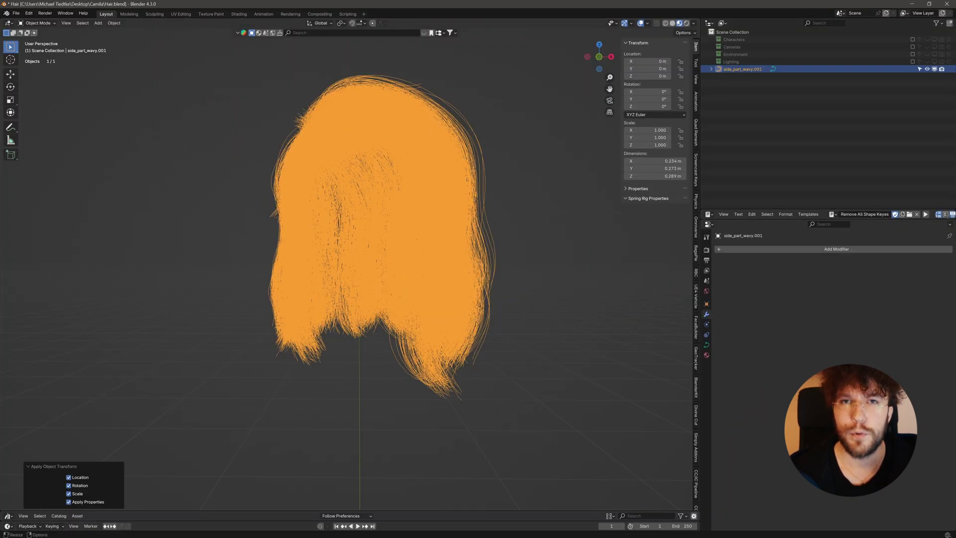
- Convert the hair with its Duplicate Hair Curves modifier to a mesh
left_click(114, 23)
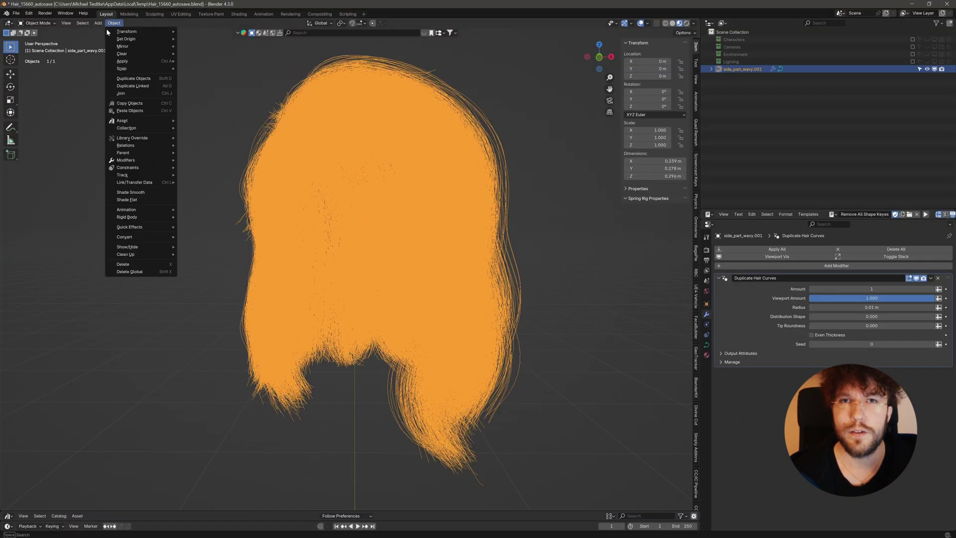
mouse_move(139, 238)
left_click(196, 237)
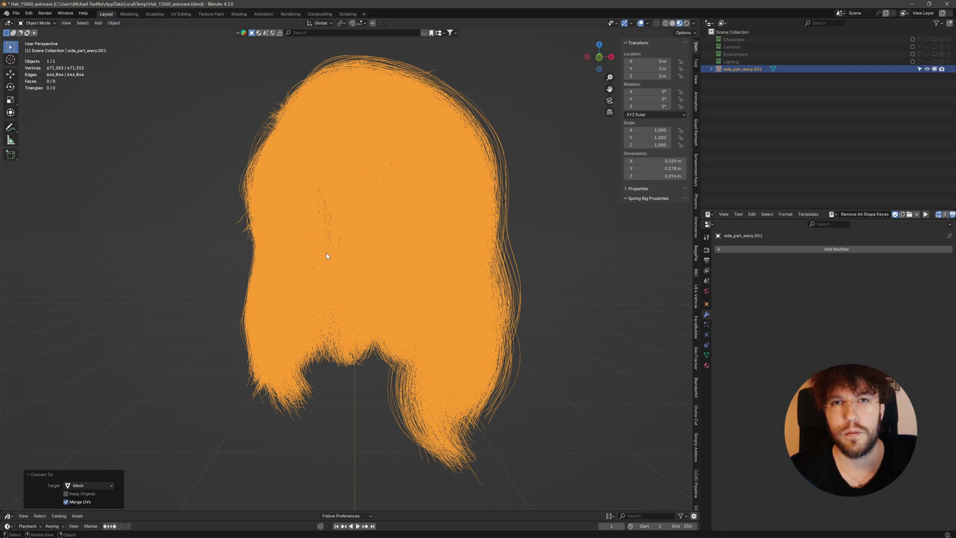
- Box-select the lower left hair strands in front view with X-ray on, extend to linked geometry and separate them into their own object
key("Tab")
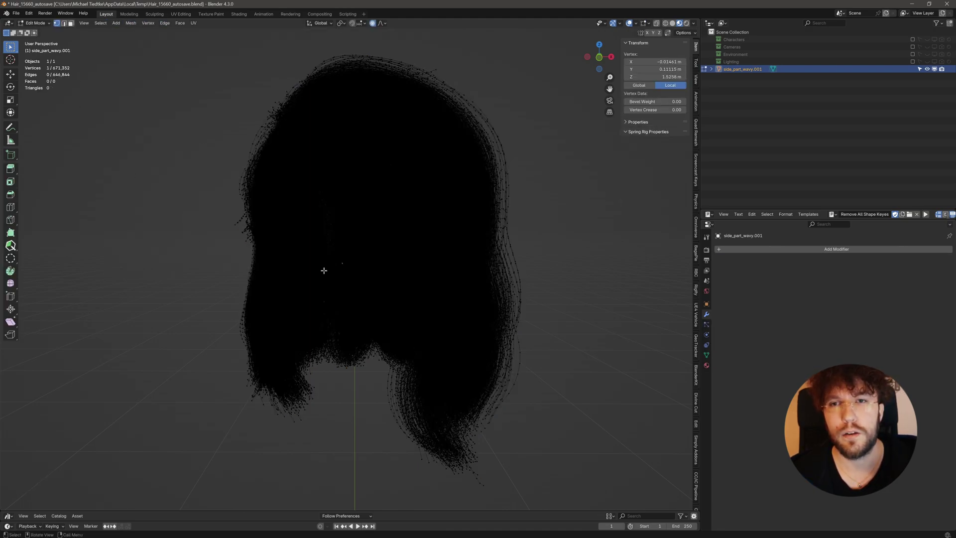
key("KP_1")
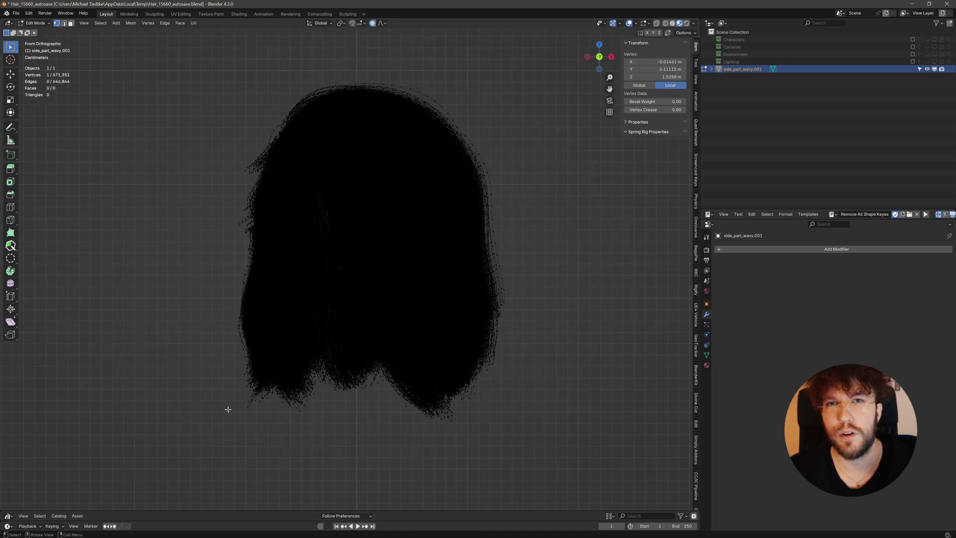
key("alt+z")
left_click_drag(202, 434, 328, 236)
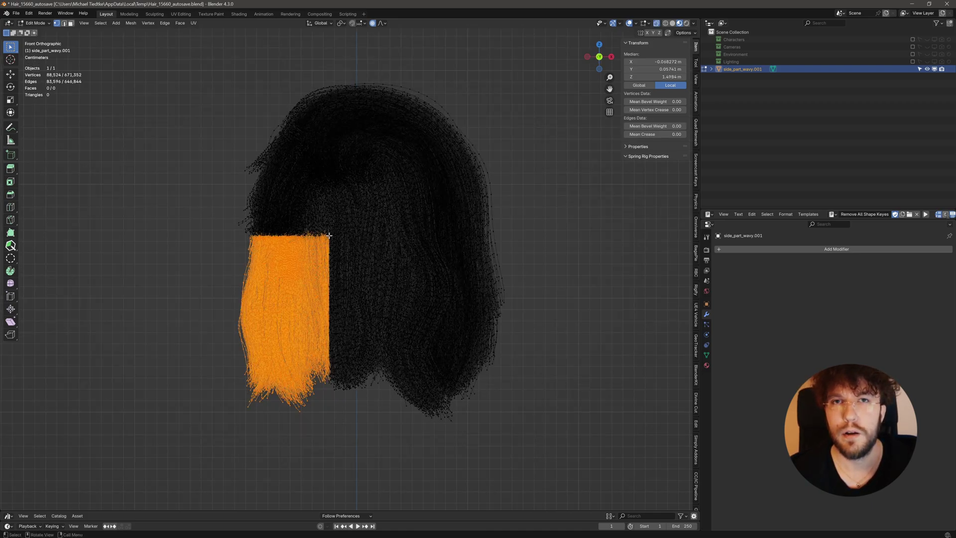
key("ctrl+l")
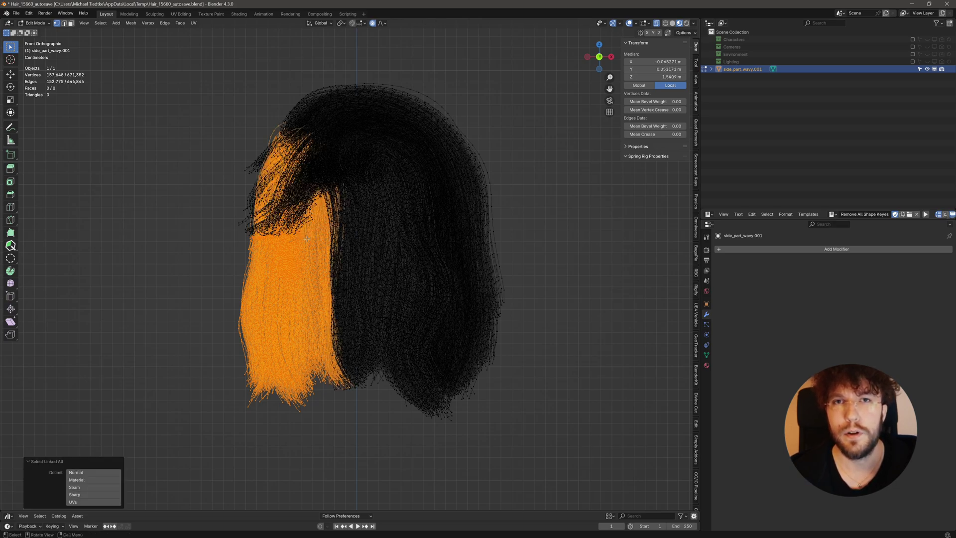
key("p")
left_click(306, 238)
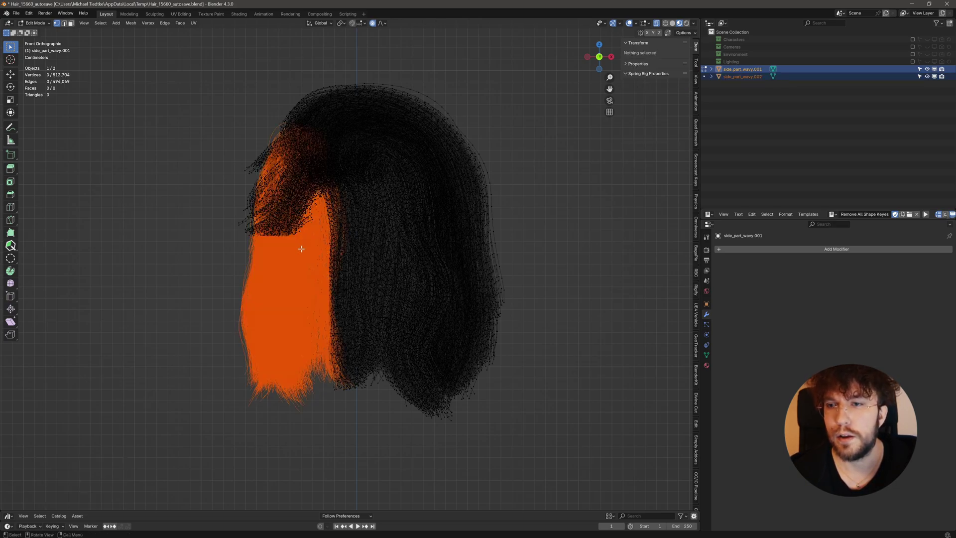
- Un-subdivide all edges of the separated left hair section with 1 iteration and return to Object Mode
key("Tab")
left_click(290, 270)
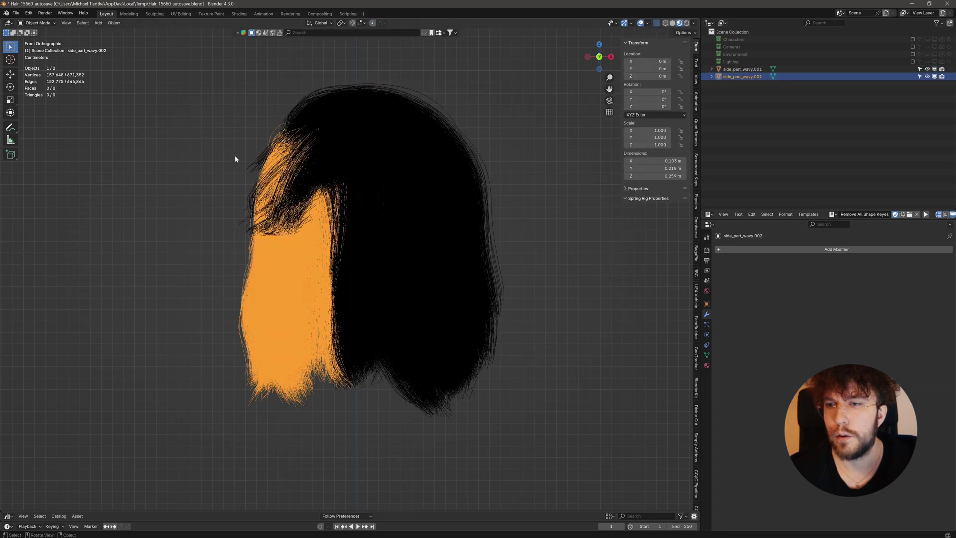
key("Tab")
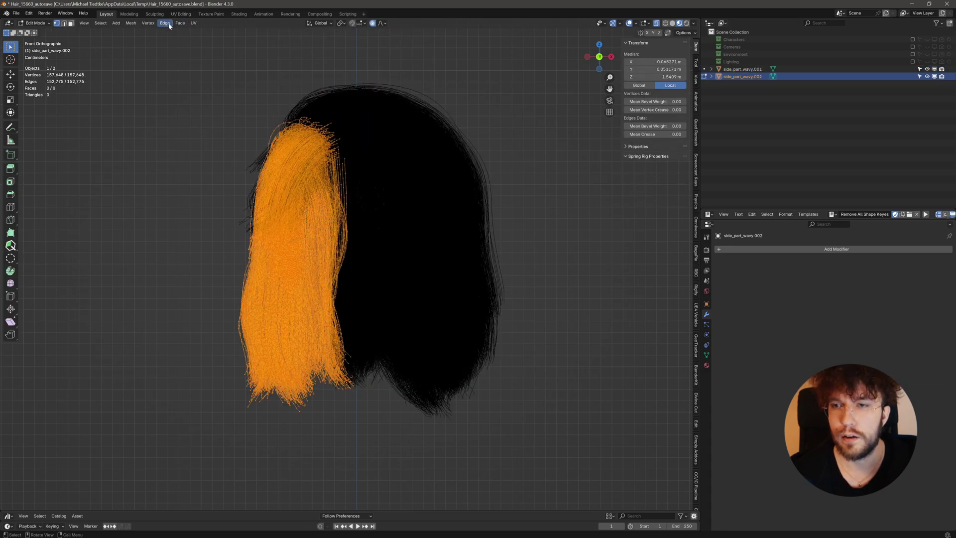
left_click(169, 23)
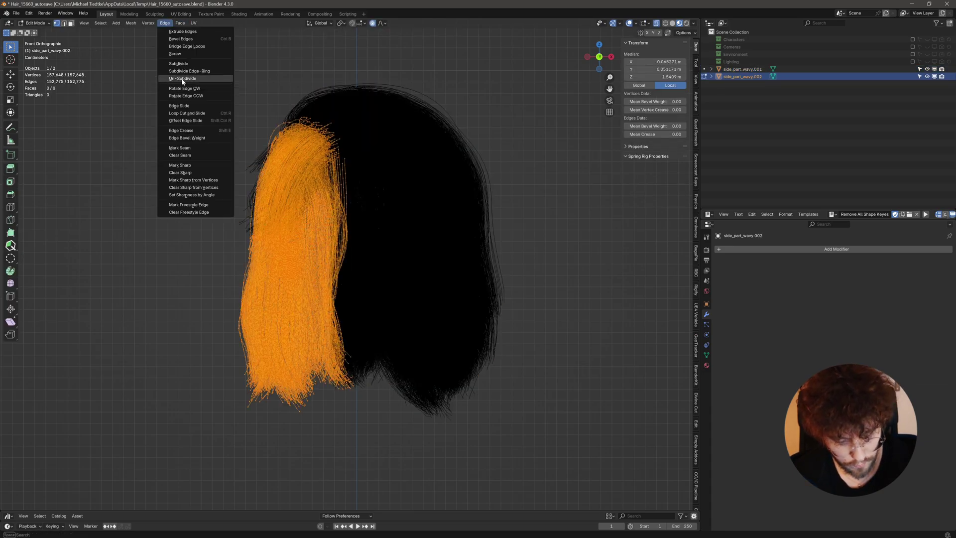
left_click(182, 80)
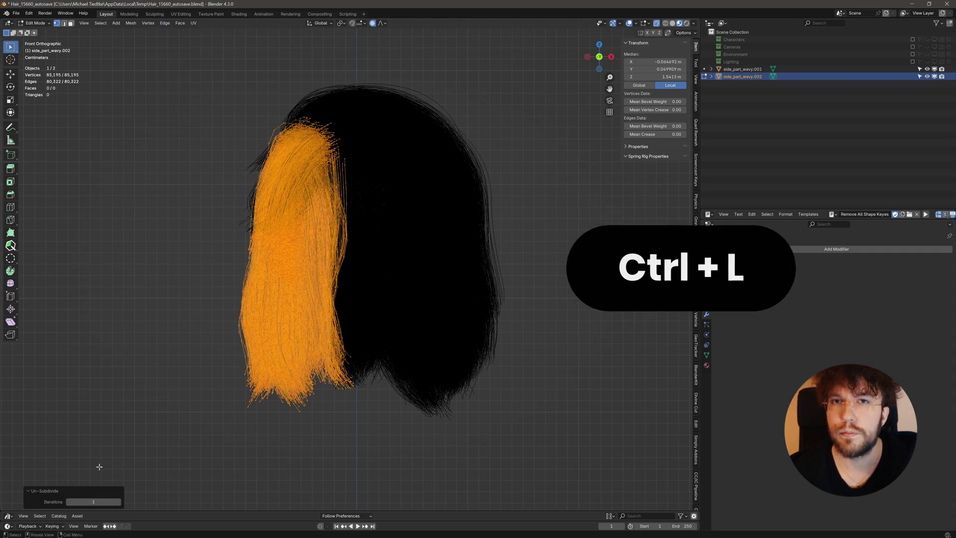
key("Tab")
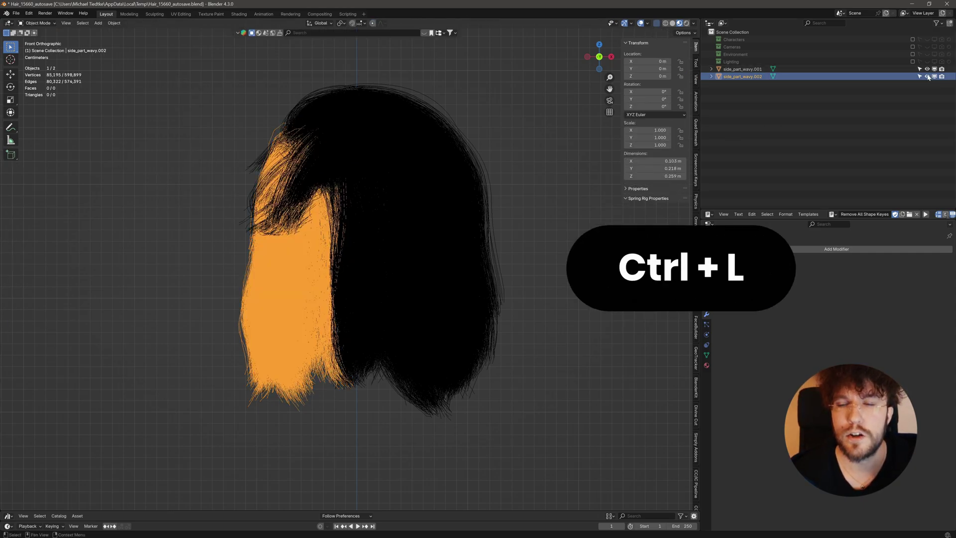
- Box-select the lower middle strands of the remaining hair in front view, extend to linked geometry and separate them into their own object
left_click(384, 277)
key("Tab")
left_click_drag(322, 413, 456, 262)
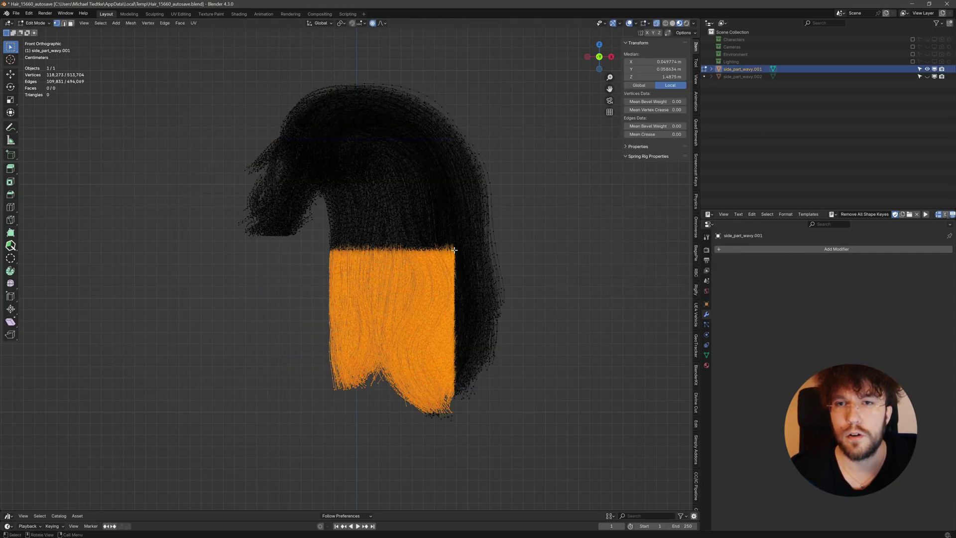
key("ctrl+l")
key("p")
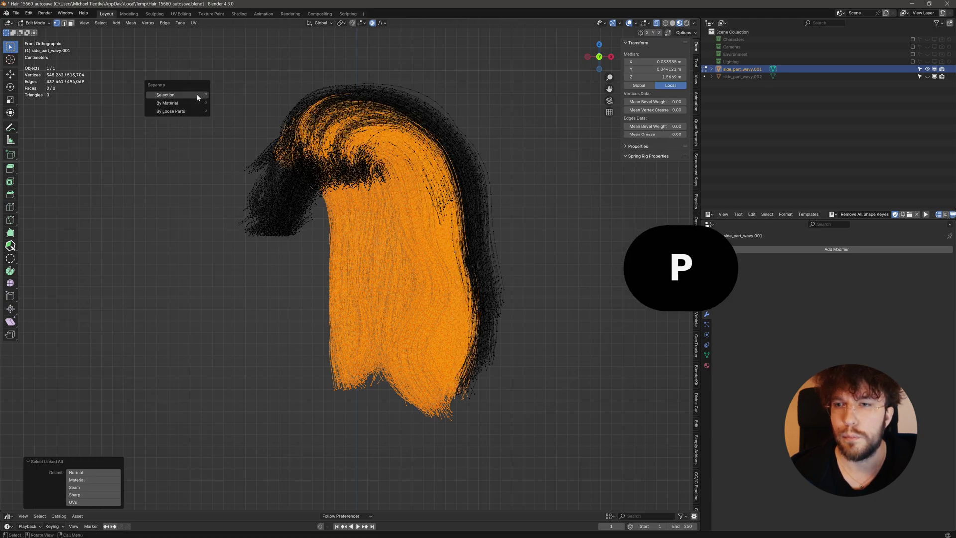
left_click(197, 96)
key("Tab")
- Un-subdivide all edges of the newly separated middle hair section with 1 iteration, return to Object Mode and hide it
left_click(363, 281)
left_click(114, 23)
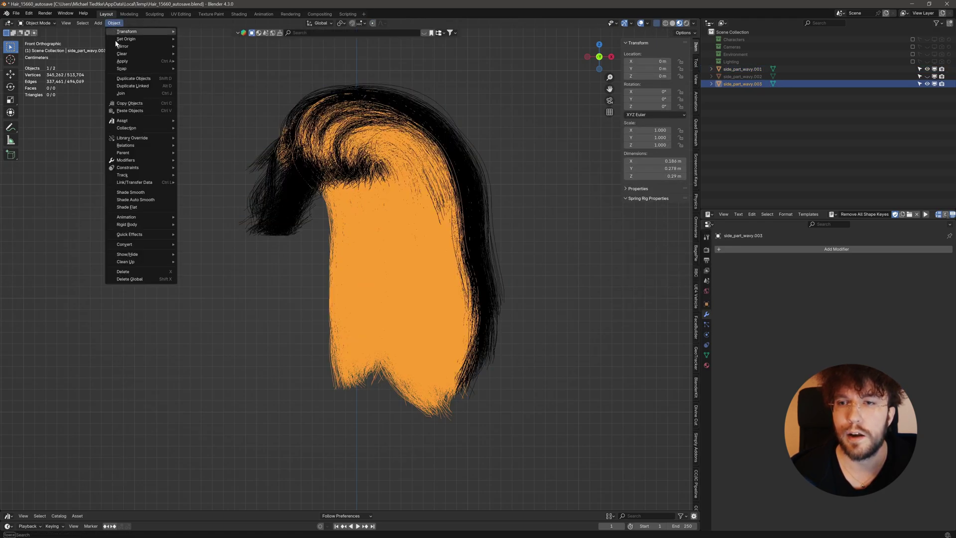
key("Tab")
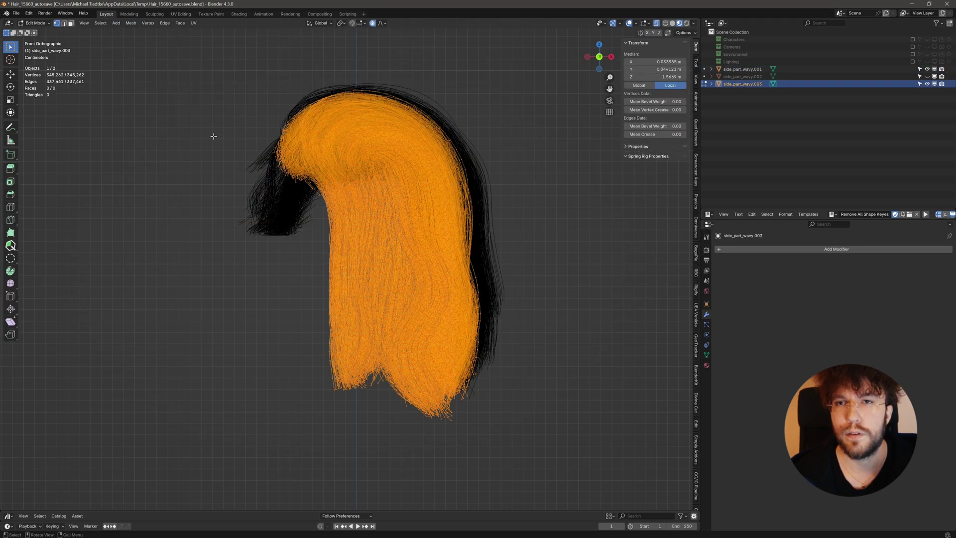
left_click(166, 23)
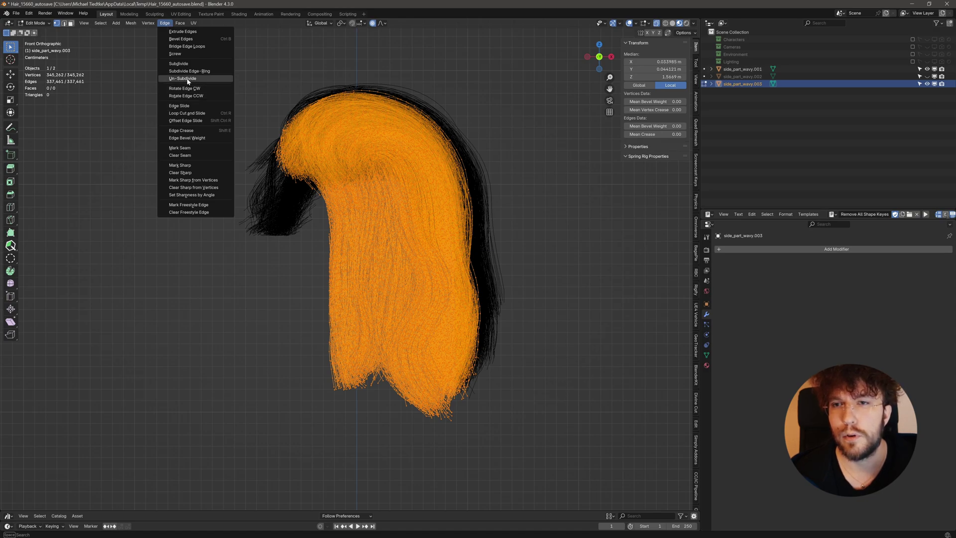
left_click(188, 79)
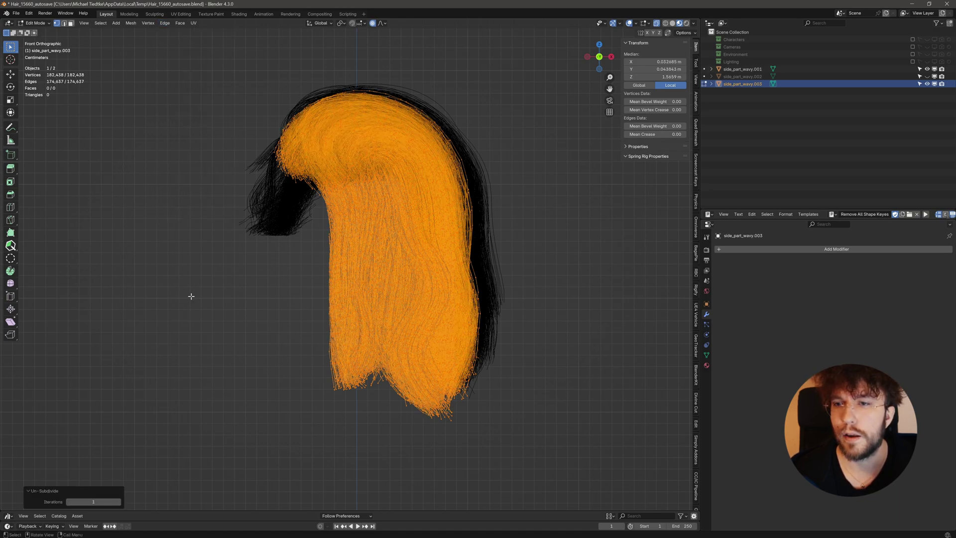
key("Tab")
key("h")
- Un-subdivide all edges of the remaining outer hair, side_part_wavy.001, with 1 iteration and return to Object Mode
left_click(353, 173)
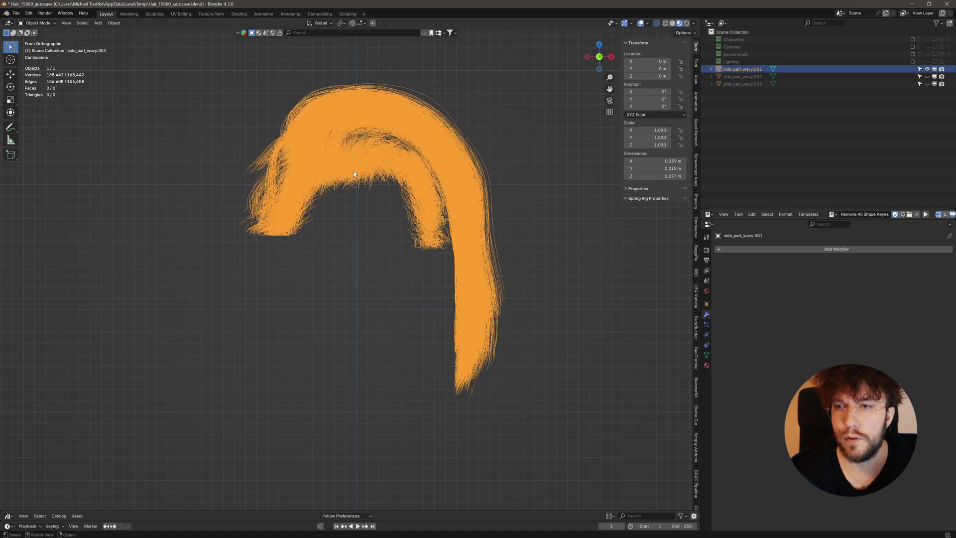
key("Tab")
left_click(165, 23)
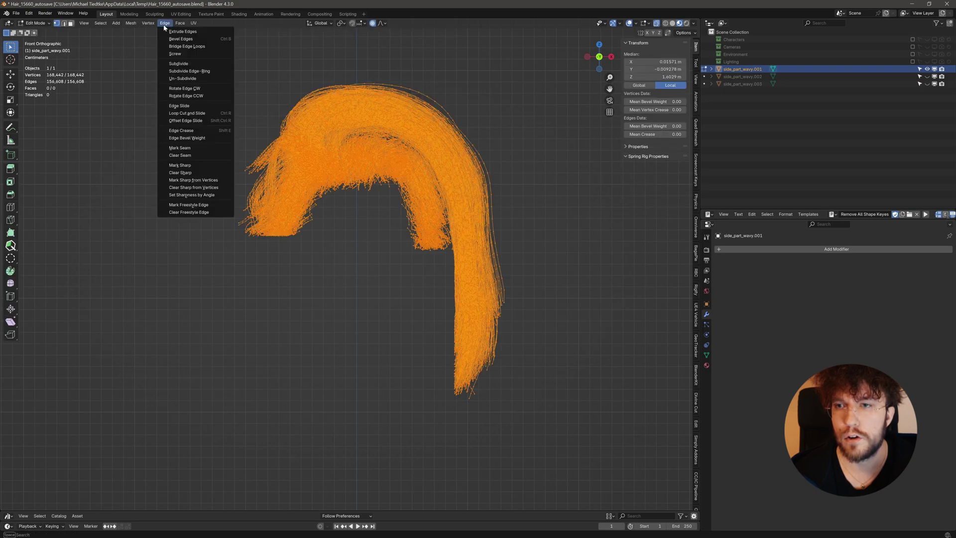
left_click(180, 79)
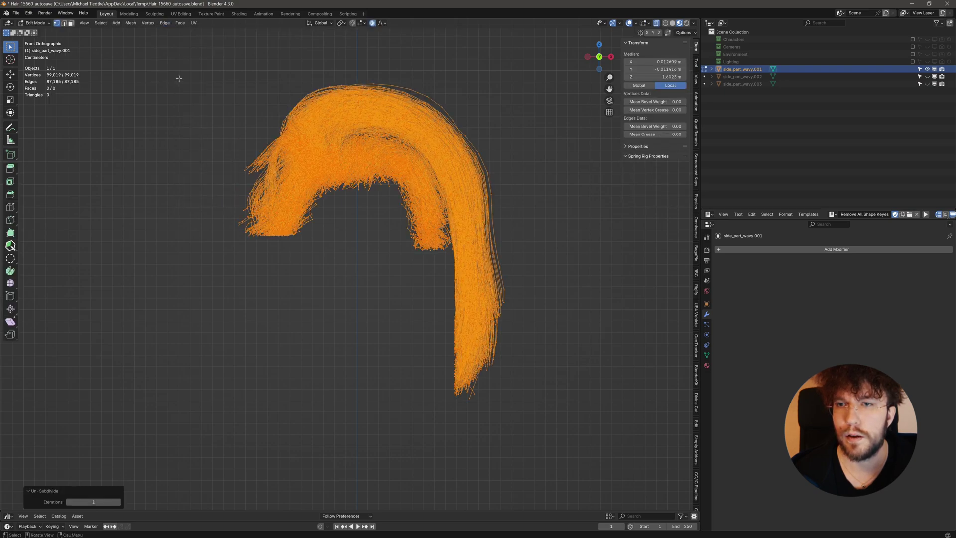
key("Tab")
- Deselect everything and unhide the separated hair sections side_part_wavy.002 and side_part_wavy.003
left_click(204, 118)
left_click(928, 76)
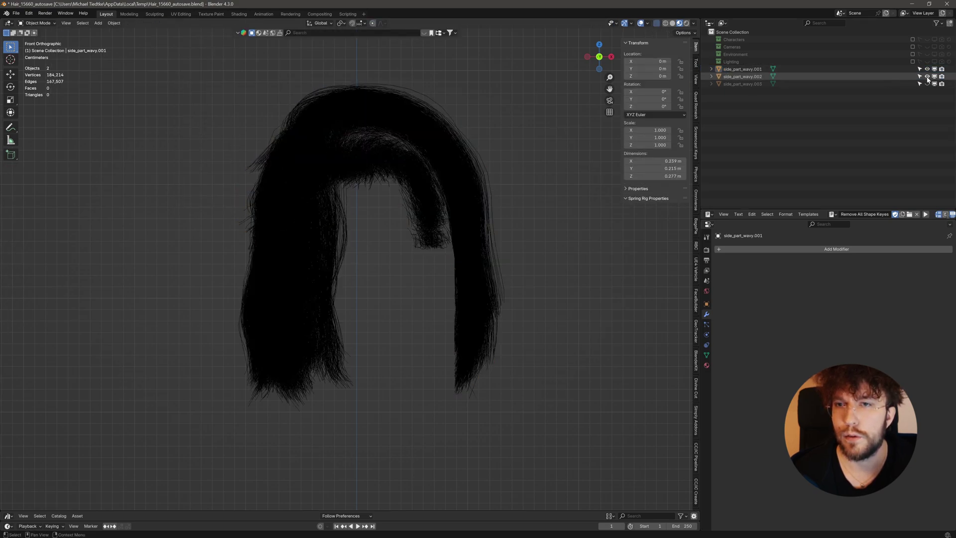
left_click(927, 84)
- Convert the outer hair section, side_part_wavy.001, from a mesh to a curve
left_click(339, 169)
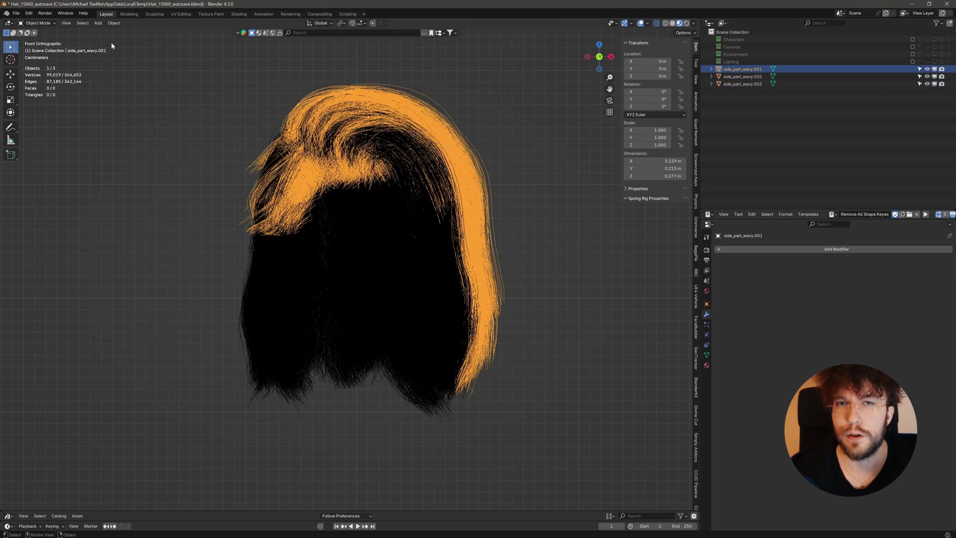
left_click(114, 23)
left_click(114, 23)
left_click(114, 23)
mouse_move(159, 250)
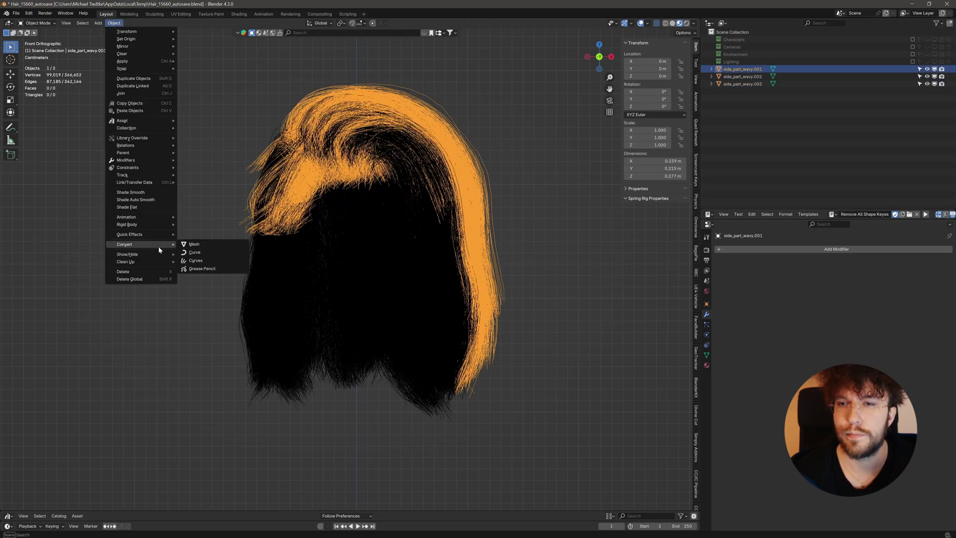
left_click(196, 252)
- Convert the two separated hair sections, side_part_wavy.002 and side_part_wavy.003, to curves one after the other
left_click(280, 278)
left_click(114, 23)
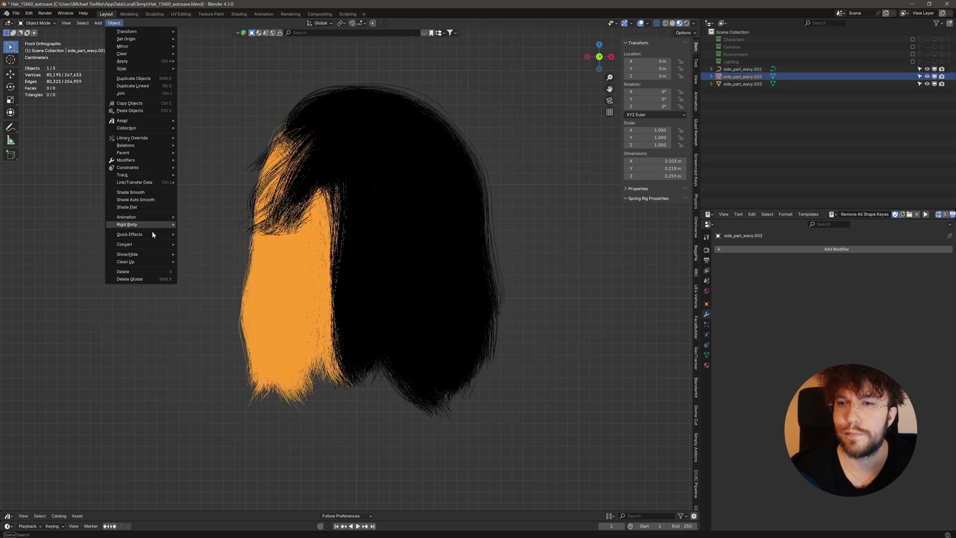
mouse_move(150, 244)
left_click(196, 253)
left_click(393, 279)
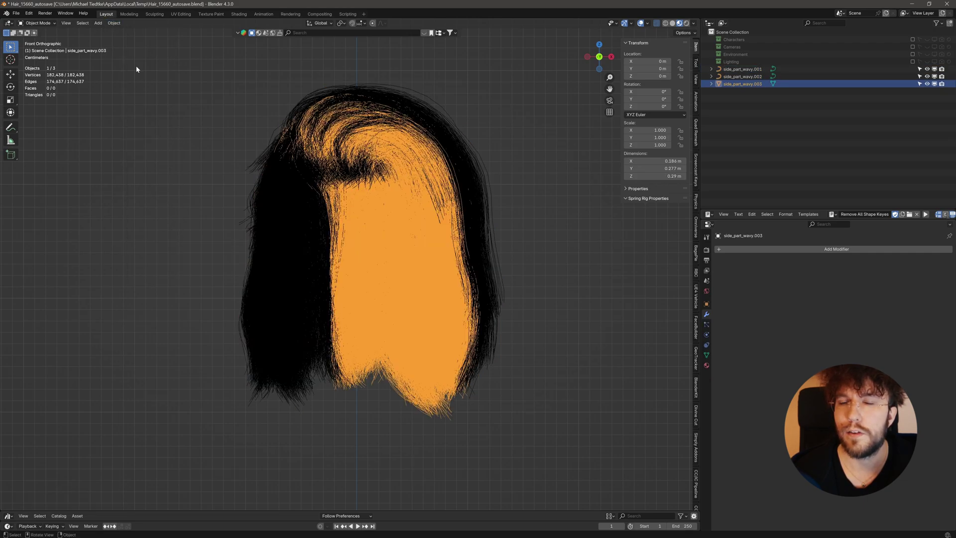
left_click(114, 23)
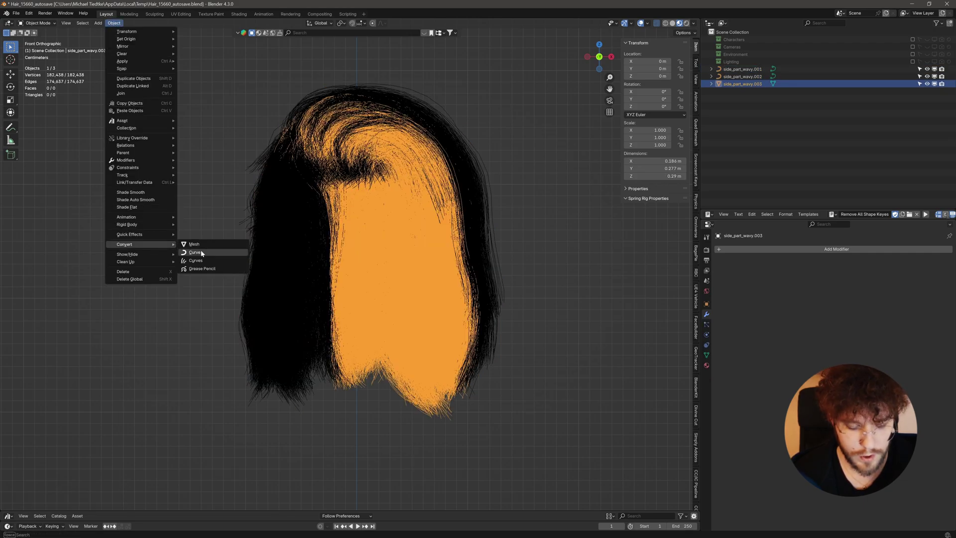
left_click(195, 252)
- Select all three hair curve objects from side_part_wavy.001 to side_part_wavy.003 and join them into one object
left_click(742, 76)
left_click(742, 69)
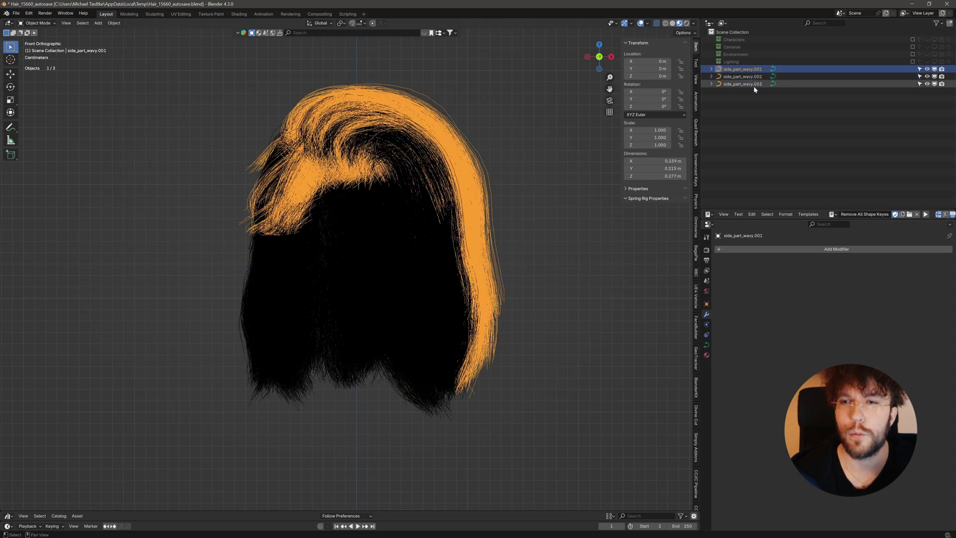
left_click(753, 84, "shift")
key("ctrl+j")
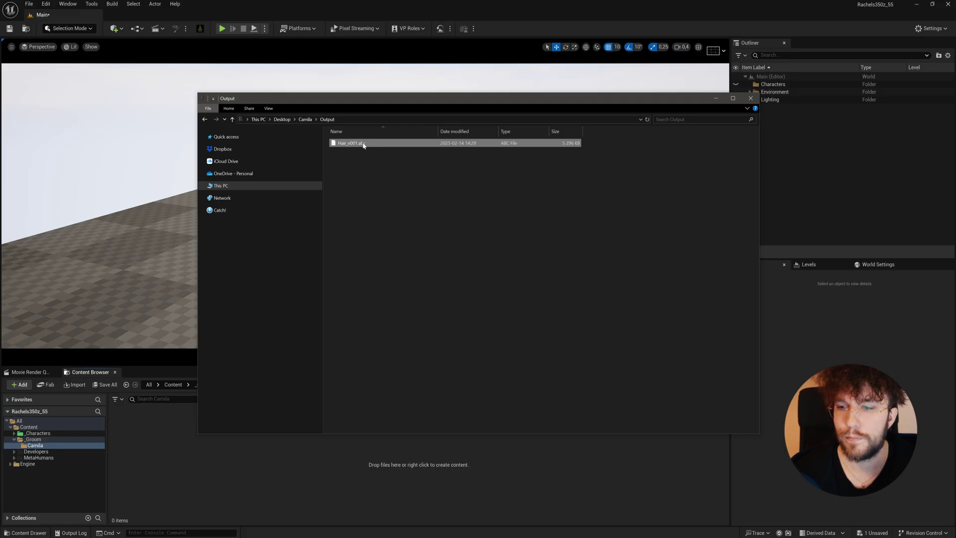
- In Unreal Engine, import Hair_v001.abc into the _Groom/Camila folder as a groom with the first rotation value set to 90
left_click_drag(363, 145, 306, 473)
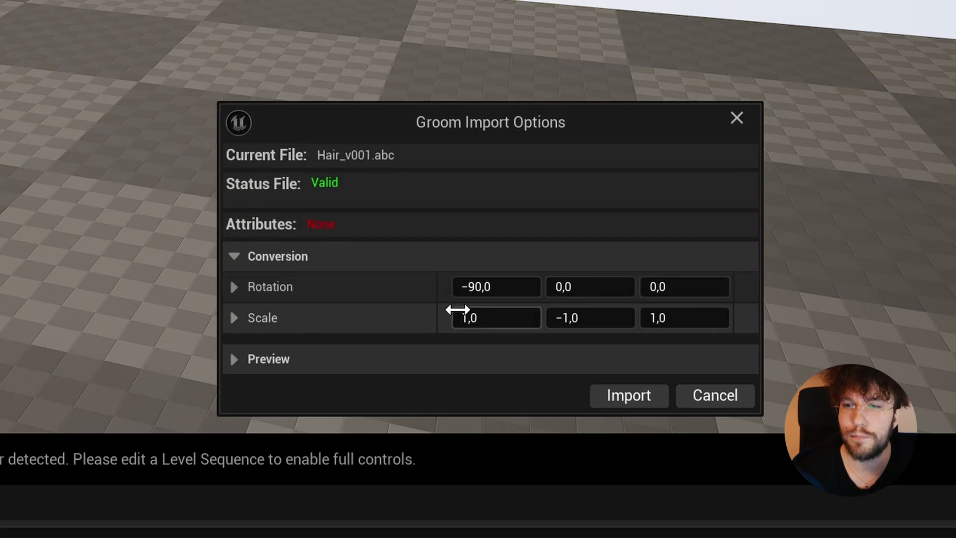
left_click(491, 299)
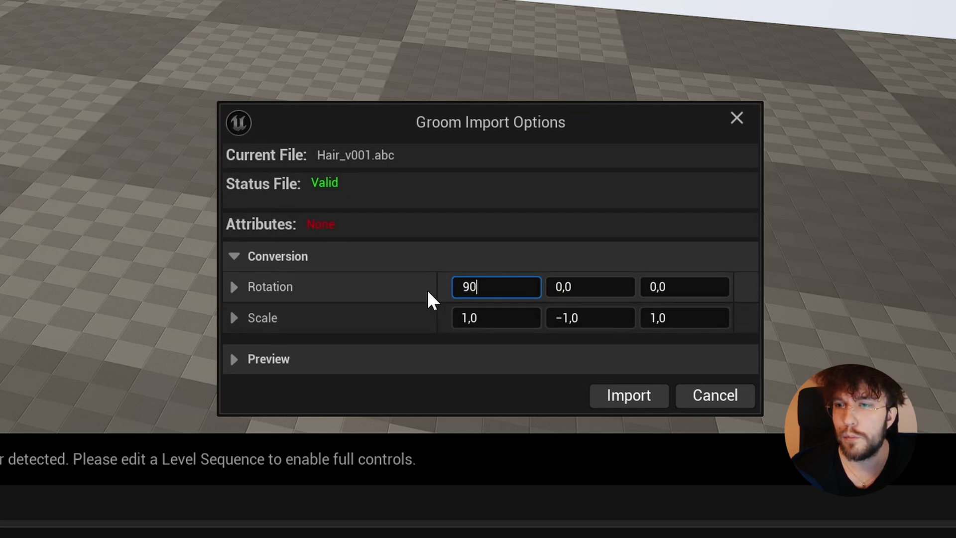
key("Return")
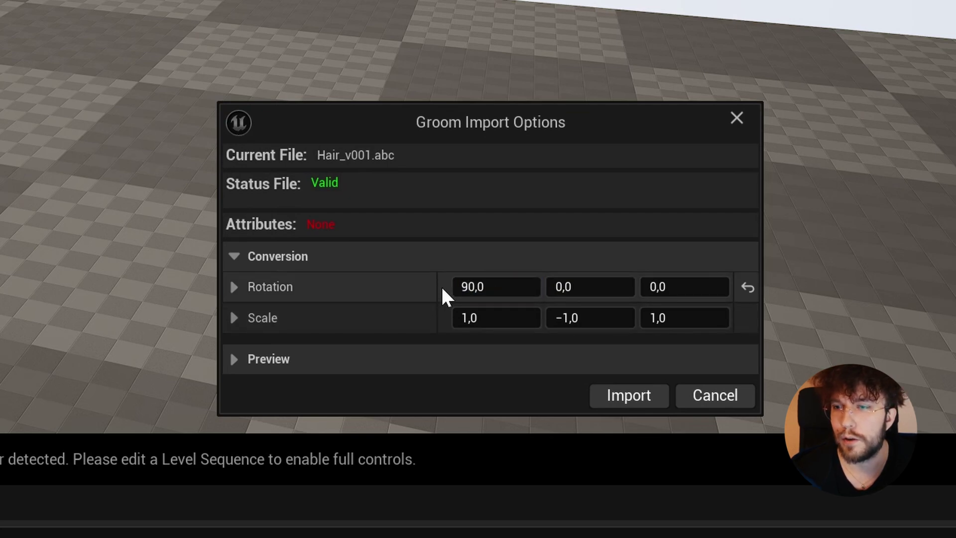
left_click(628, 403)
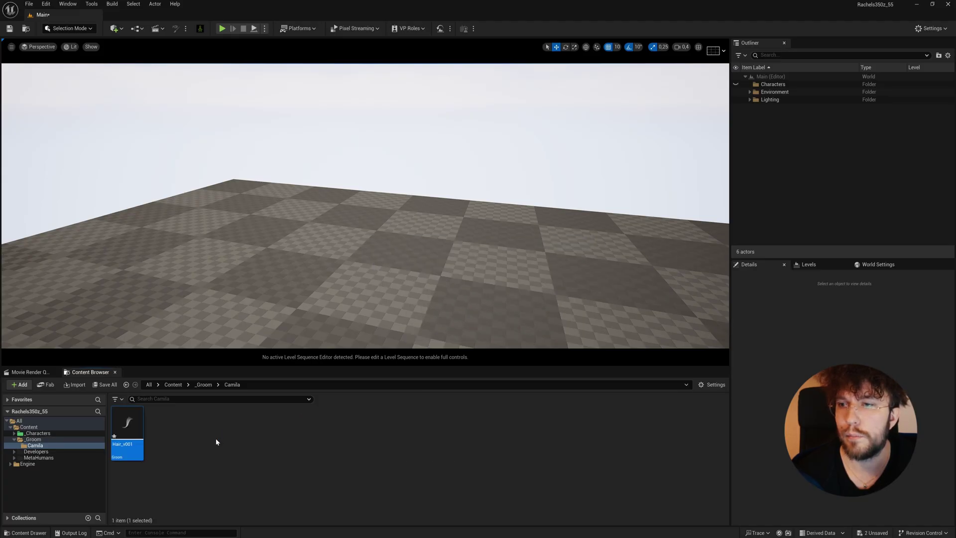
- Open the hair groom asset and enable its Hair Width override at 0,01, inspecting the strands in the preview
left_click(216, 442)
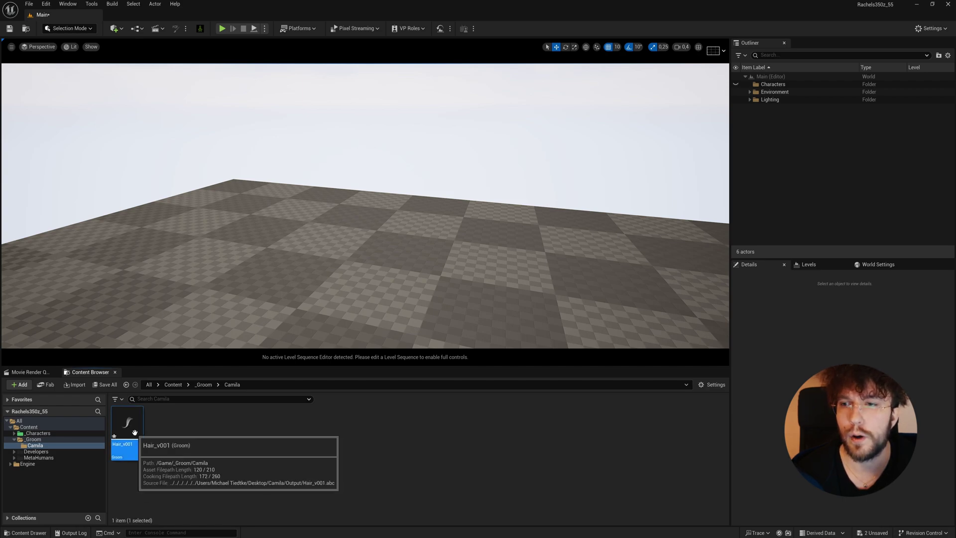
left_click(130, 429)
double_click(127, 427)
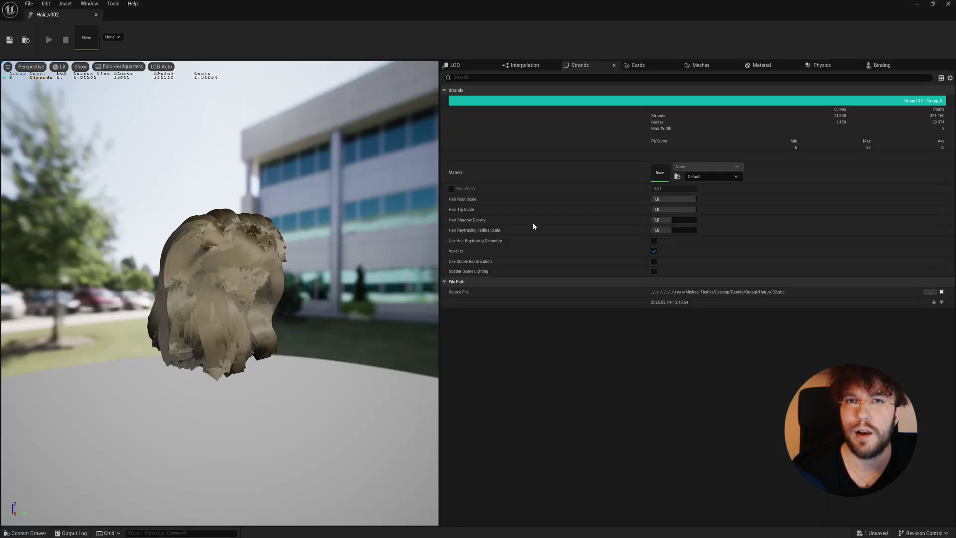
left_click(451, 189)
left_click_drag(269, 285, 240, 295)
scroll(240, 295, "down", 5)
scroll(234, 303, "down", 3)
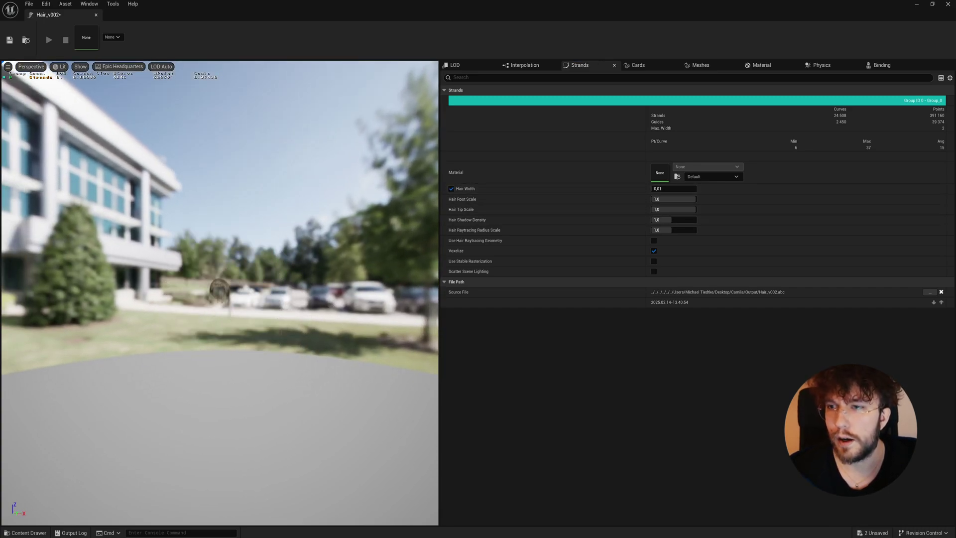
scroll(227, 315, "up", 9)
left_click_drag(220, 338, 209, 346)
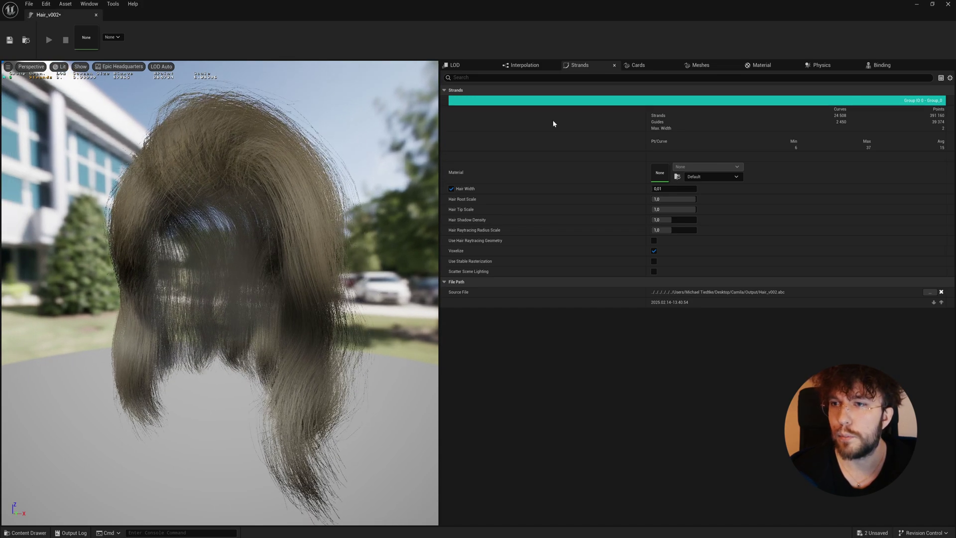
- Set the groom's LOD Mode to Auto and its Auto LOD Bias to 1
left_click(473, 64)
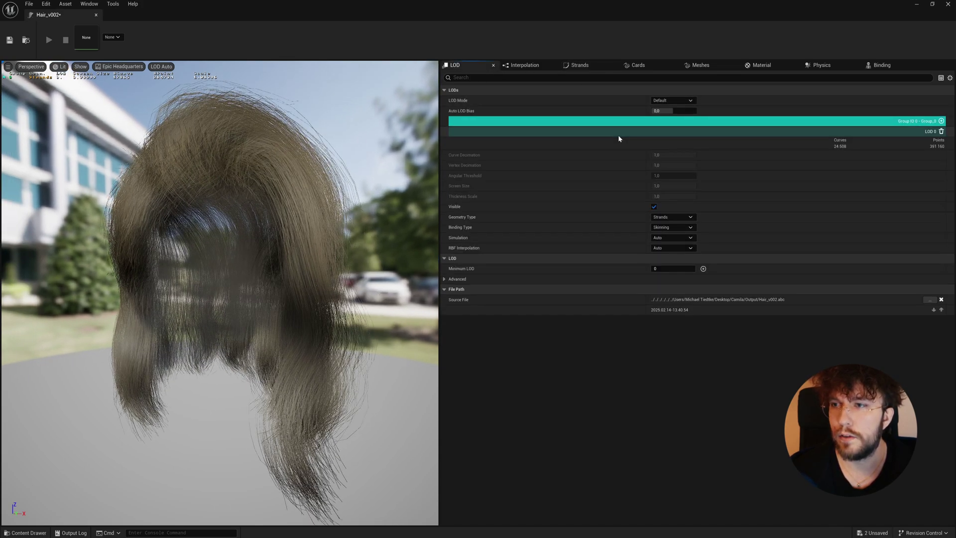
left_click(668, 100)
left_click(662, 121)
left_click(665, 111)
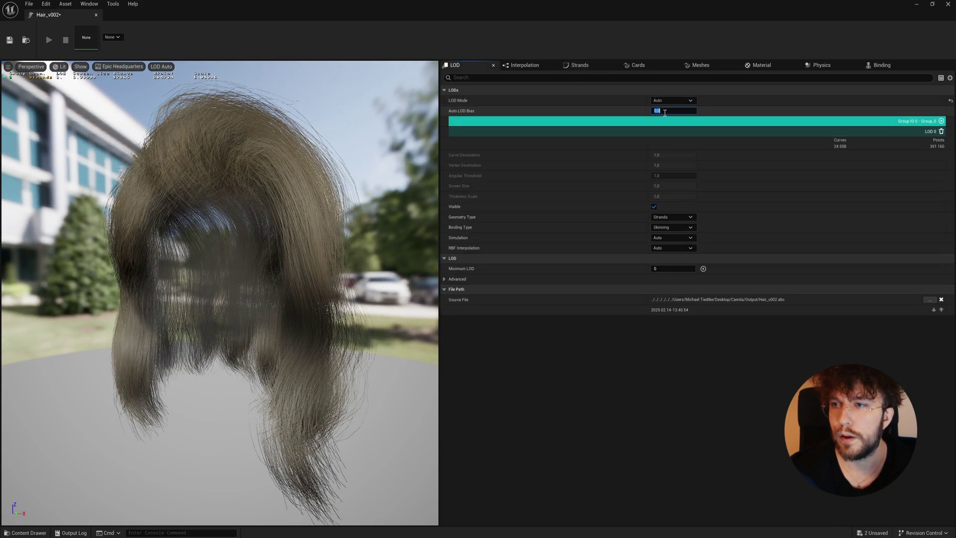
type("1")
key("Return")
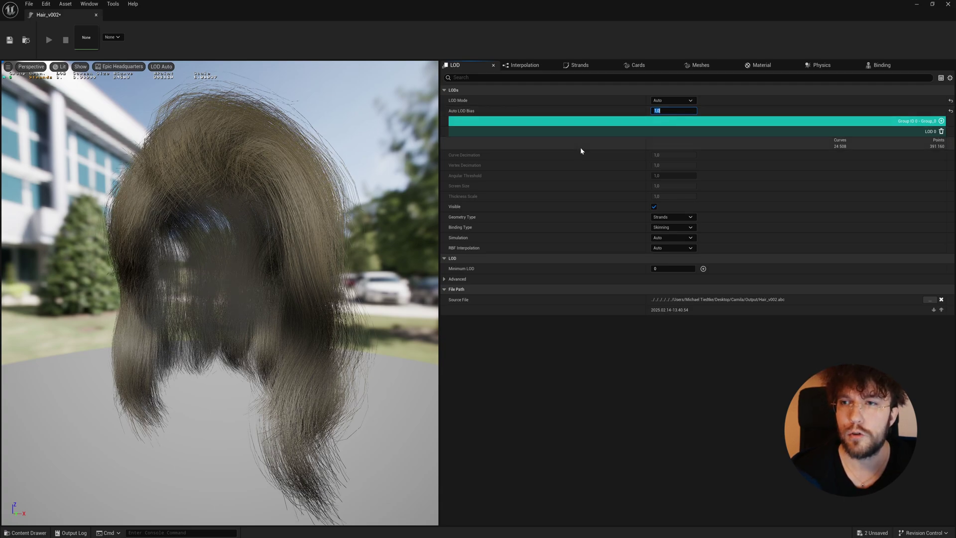
- Set the groom strands' Hair Tip Scale to 0,6
left_click(582, 68)
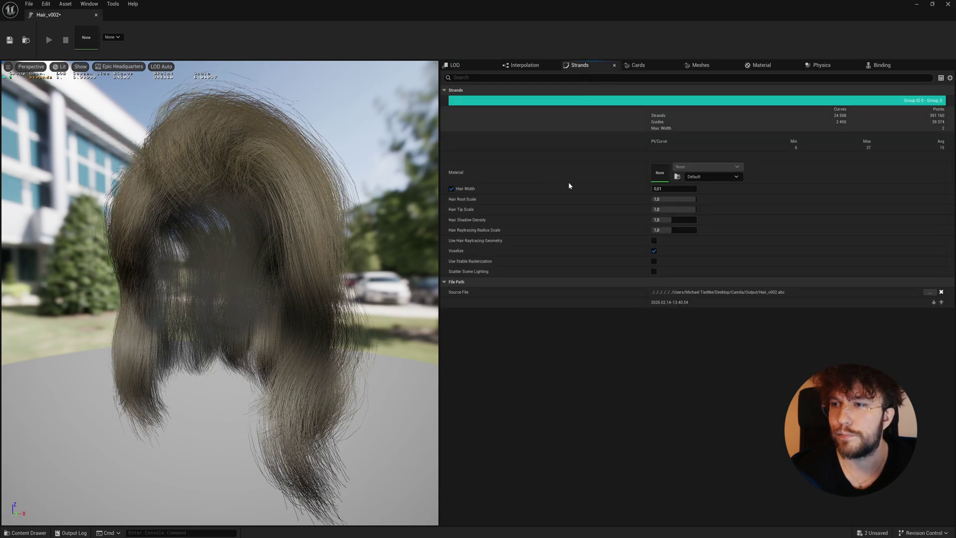
left_click(677, 210)
type("0,6")
key("Return")
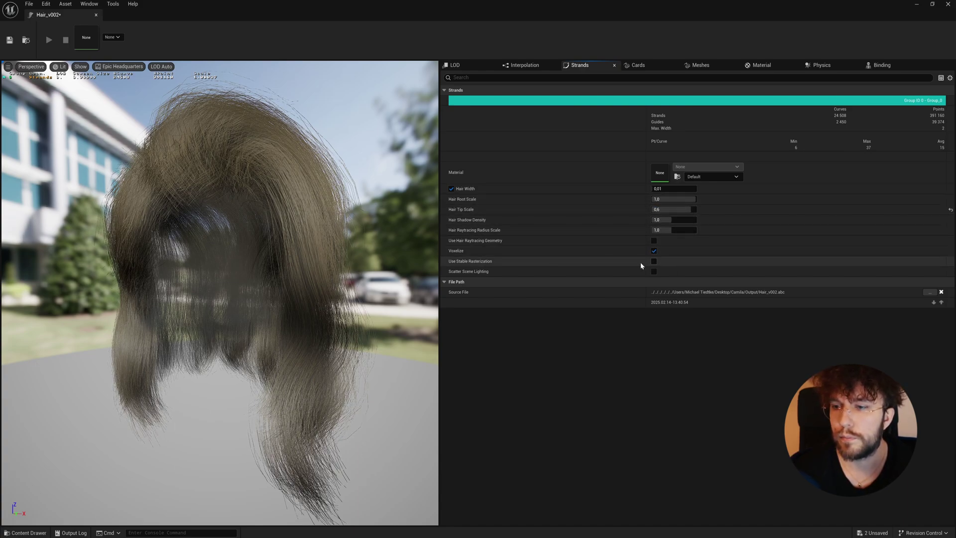
- Enable Use Stable Rasterization for the strands, check the hair near and far in the preview and close the groom asset
left_click(654, 261)
left_click_drag(165, 279, 239, 278)
scroll(178, 267, "down", 10)
scroll(180, 278, "up", 10)
mouse_move(237, 151)
left_mouse_down()
mouse_move(278, 152)
mouse_move(249, 152)
left_mouse_up()
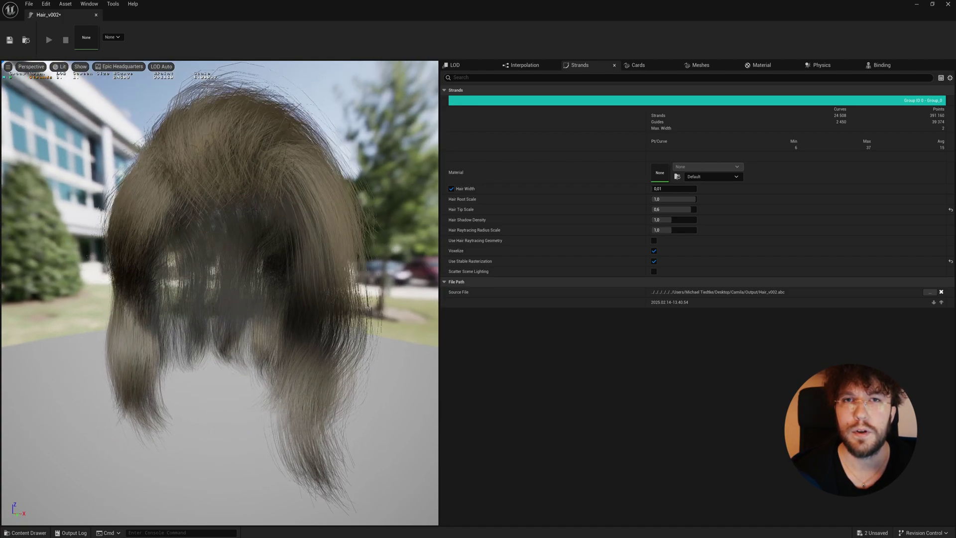
mouse_move(238, 151)
right_mouse_down()
mouse_move(239, 209)
mouse_move(239, 115)
mouse_move(238, 144)
right_mouse_up()
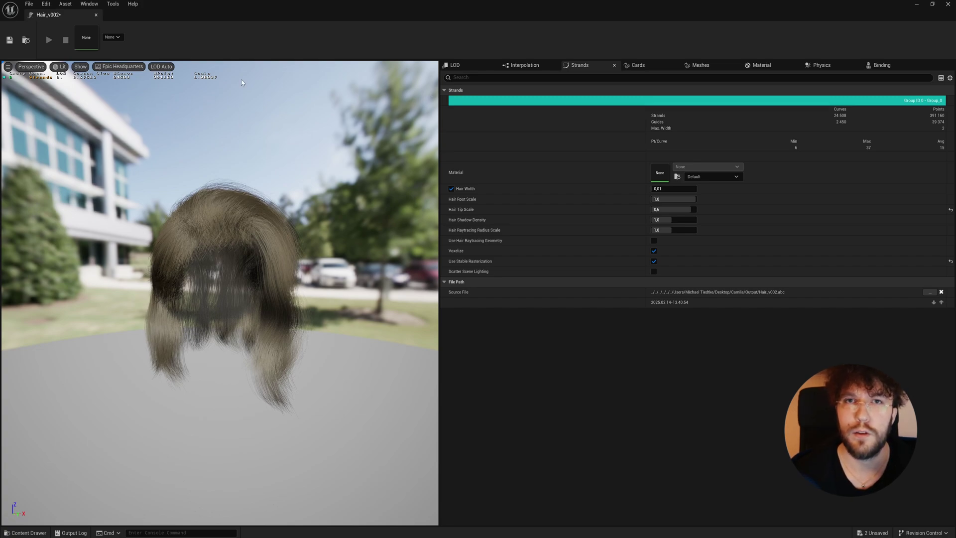
left_click(96, 15)
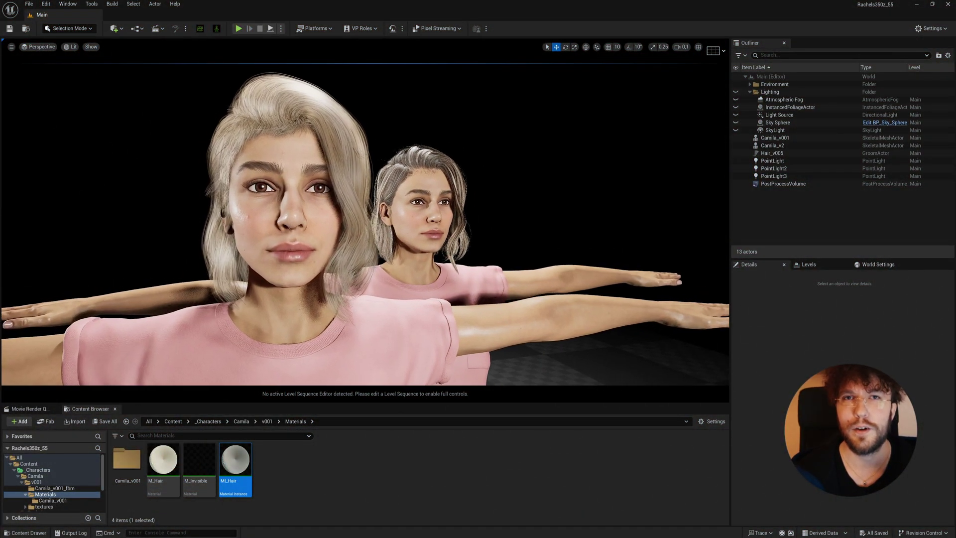
- Inspect the blonde groom on the front character in the level from another angle
right_click_drag(366, 219, 438, 205)
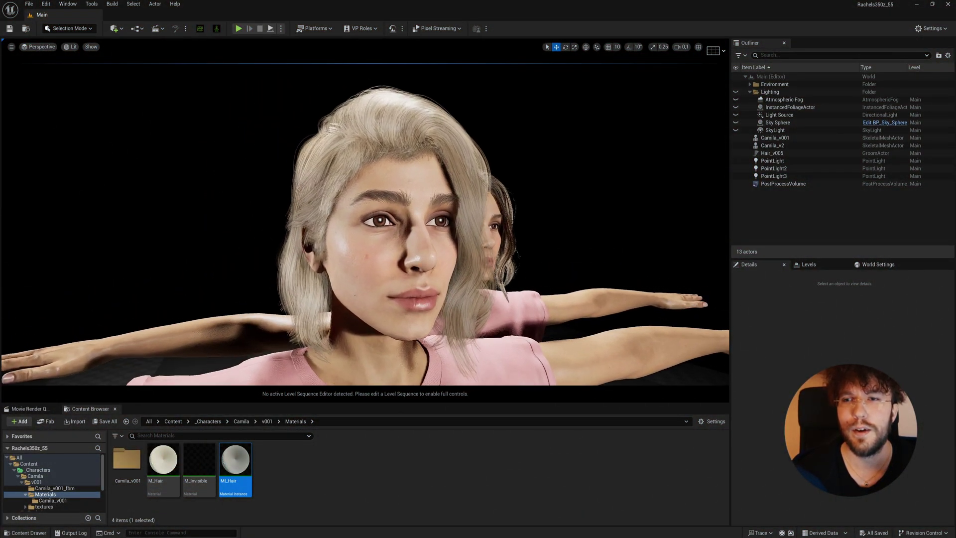